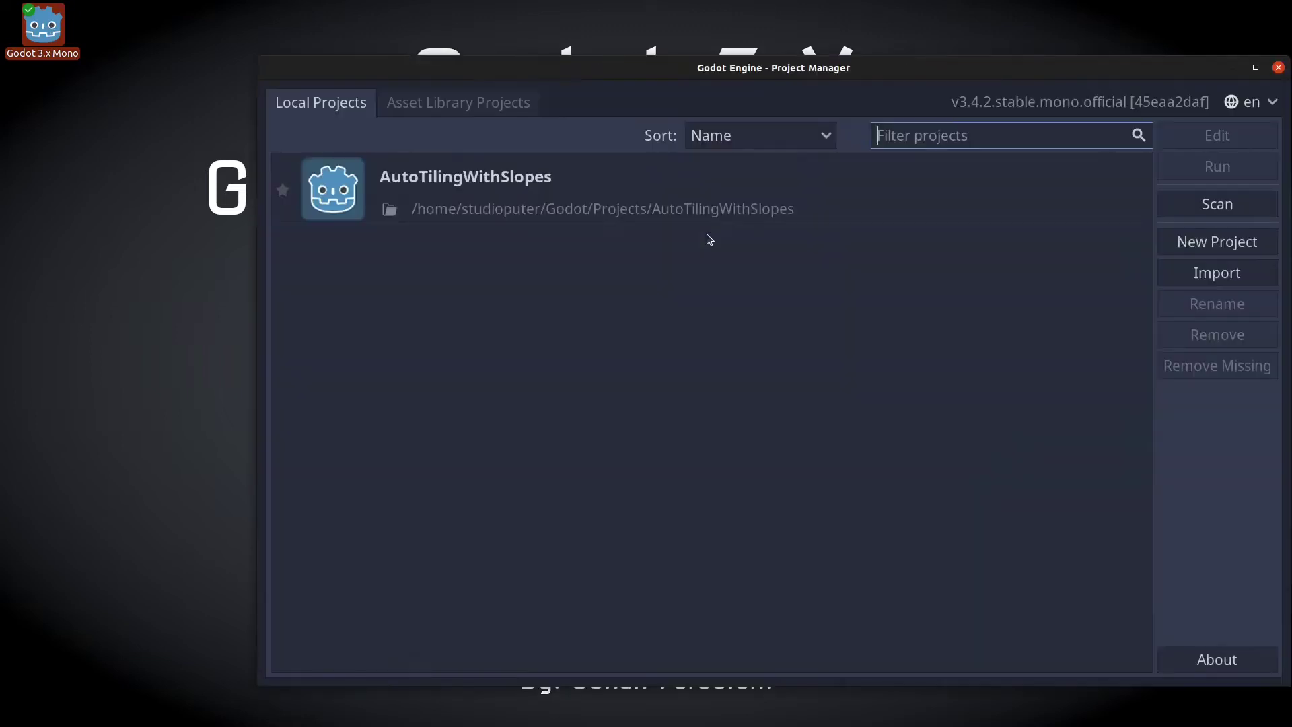
Select AutoTilingWithSlopes in the Project Manager and open it in the editor.
{"action": "left_click", "coordinate": [697, 197]}
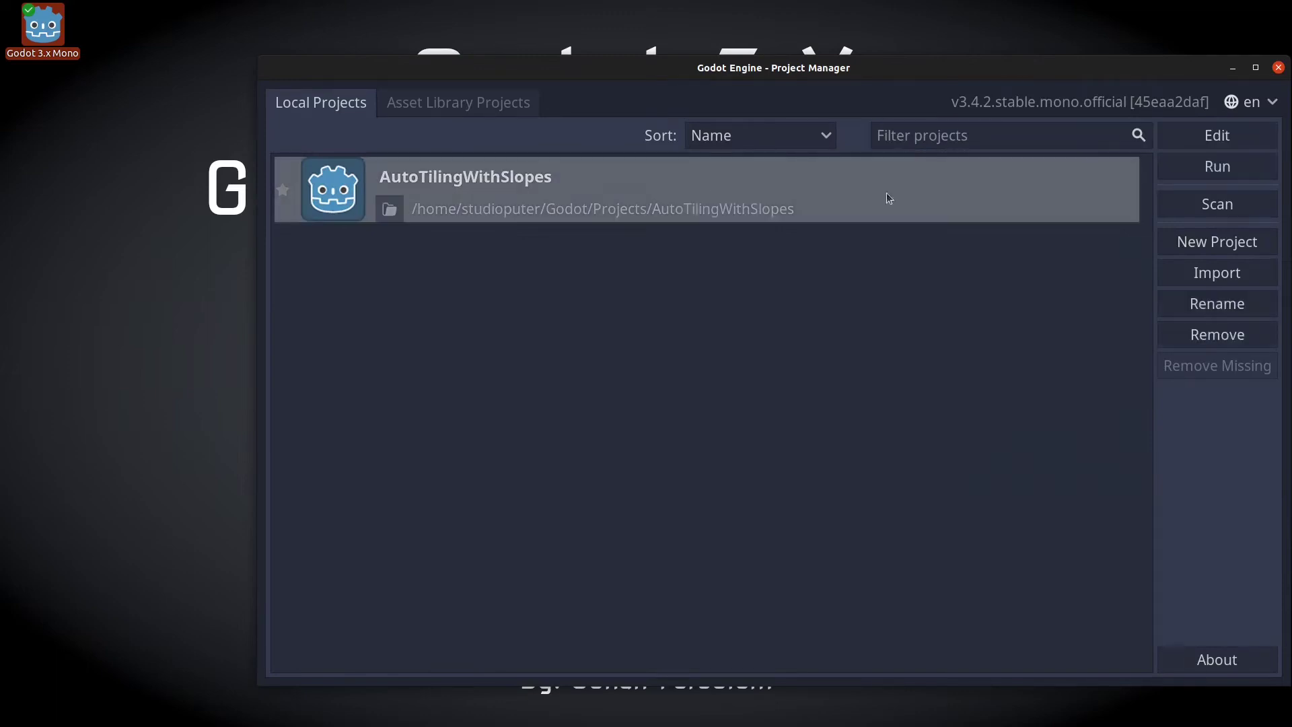
{"action": "left_click", "coordinate": [1217, 135]}
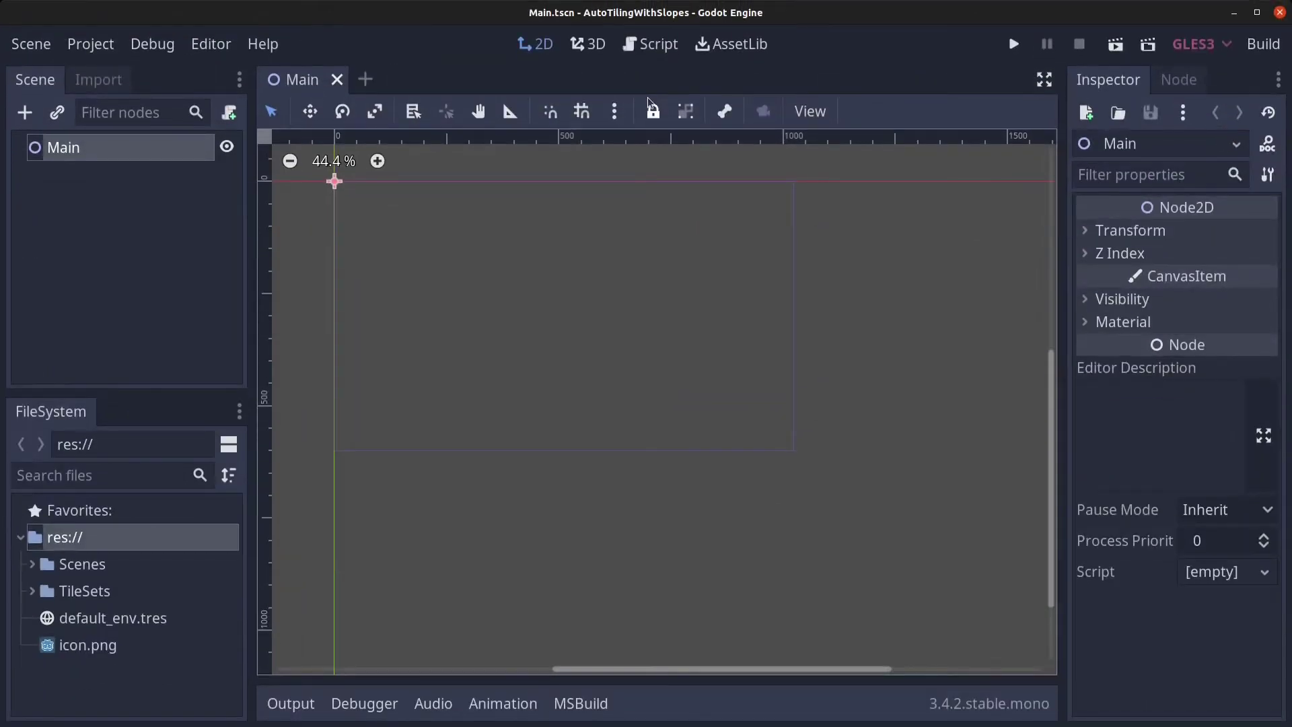
Expand the TileSets folder and create a new scene with a 2D root node.
{"action": "left_click", "coordinate": [31, 592]}
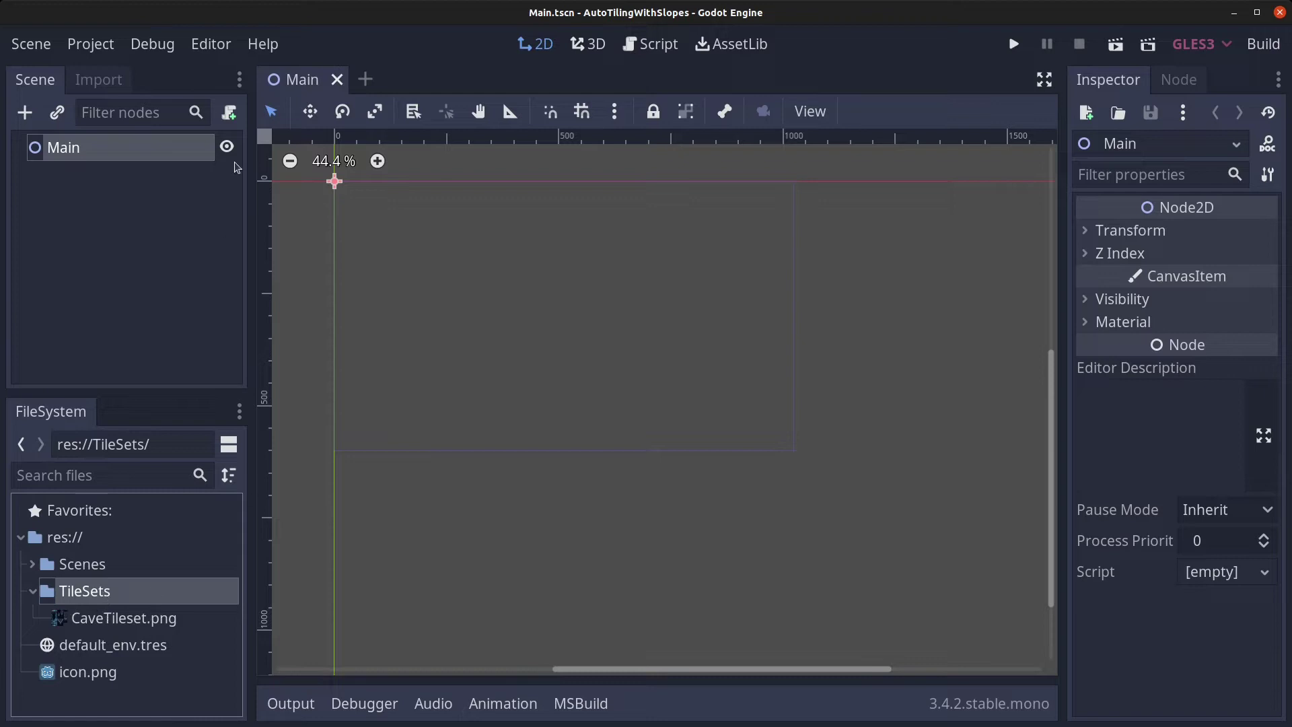
{"action": "left_click", "coordinate": [151, 202]}
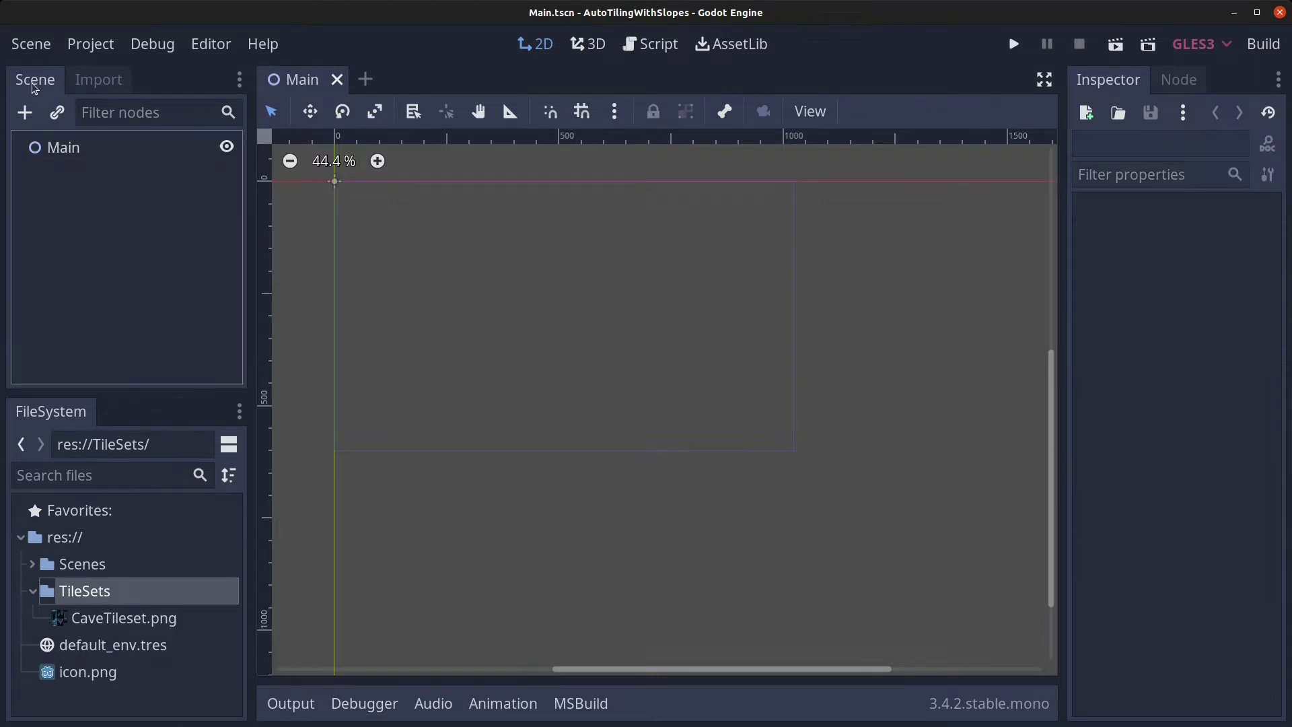
{"action": "left_click", "coordinate": [31, 43]}
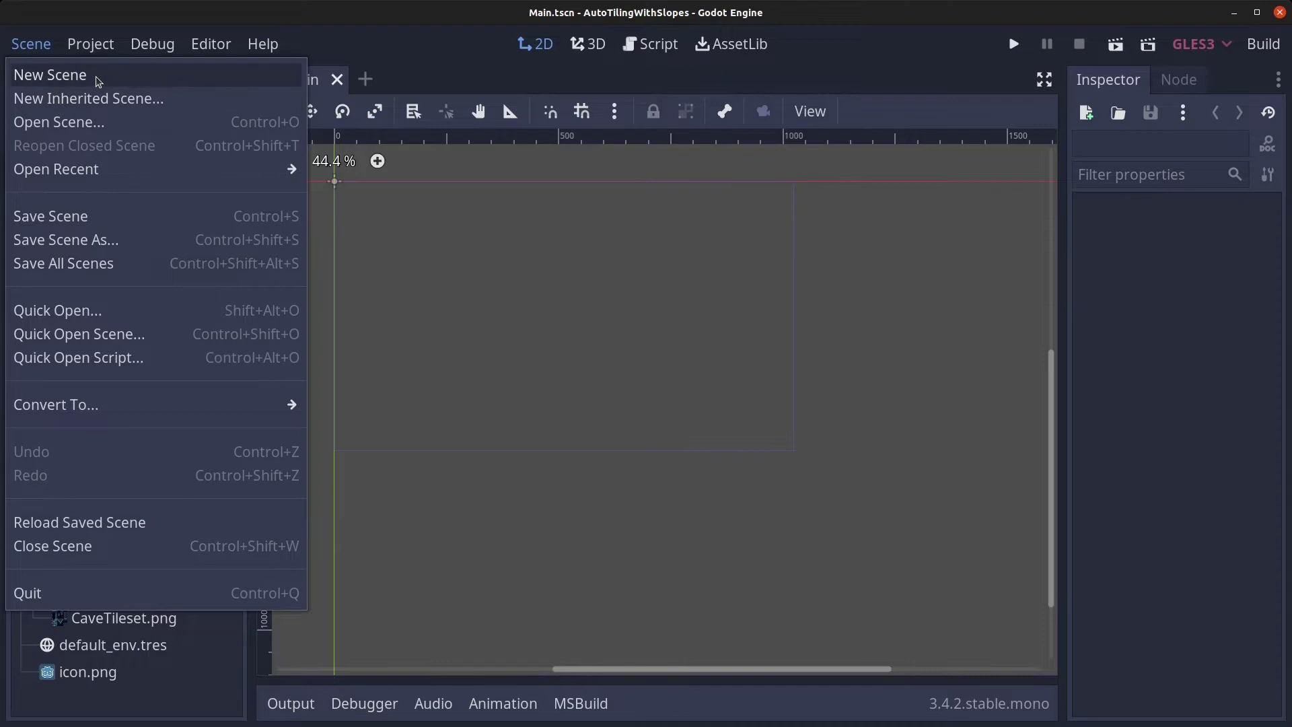
{"action": "left_click", "coordinate": [94, 77]}
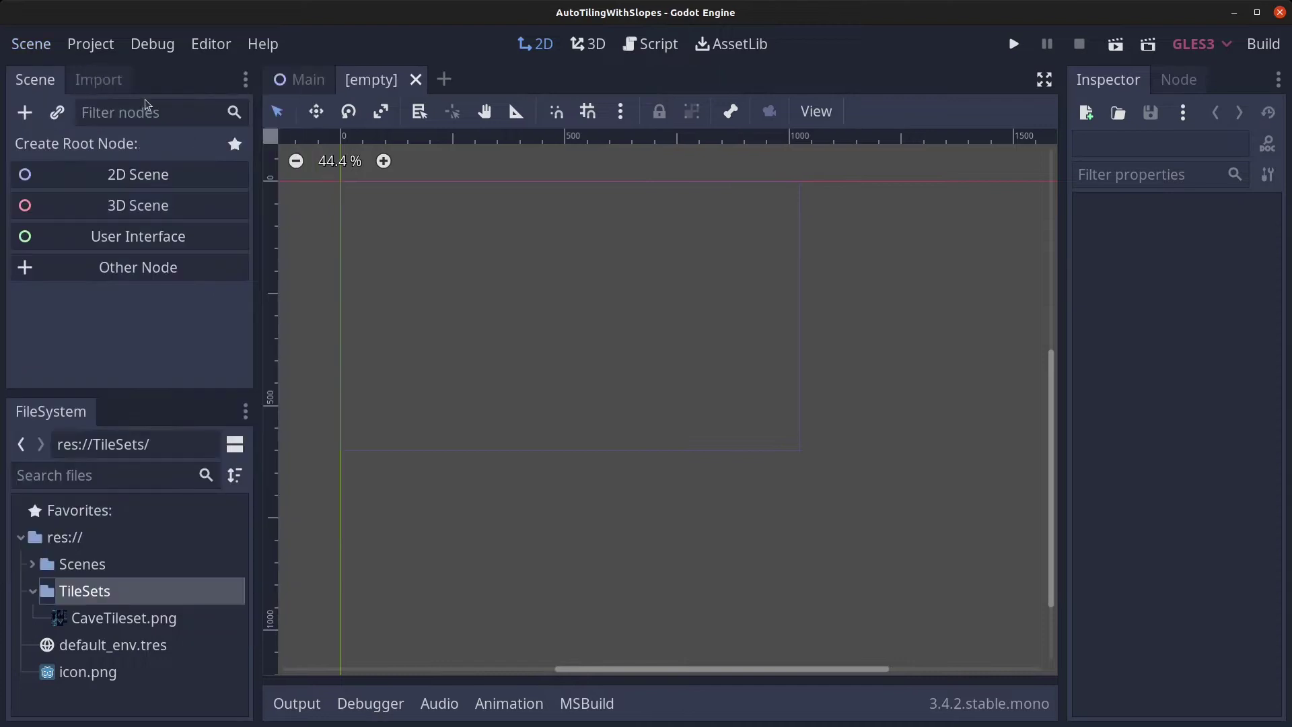
{"action": "left_click", "coordinate": [174, 179]}
Rename the scene's root node to CaveTilemap.
{"action": "double_click", "coordinate": [137, 150]}
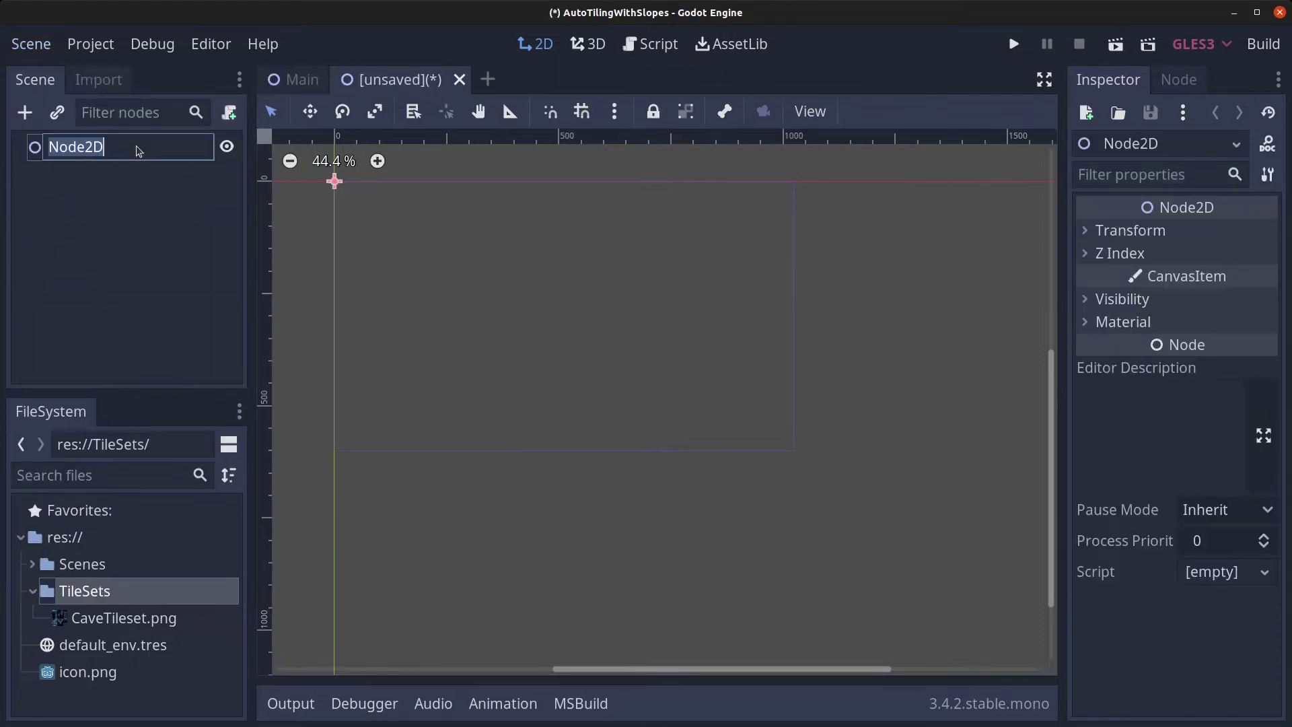
{"action": "type", "text": "Cae"}
{"action": "key", "text": "BackSpace"}
{"action": "type", "text": "ve"}
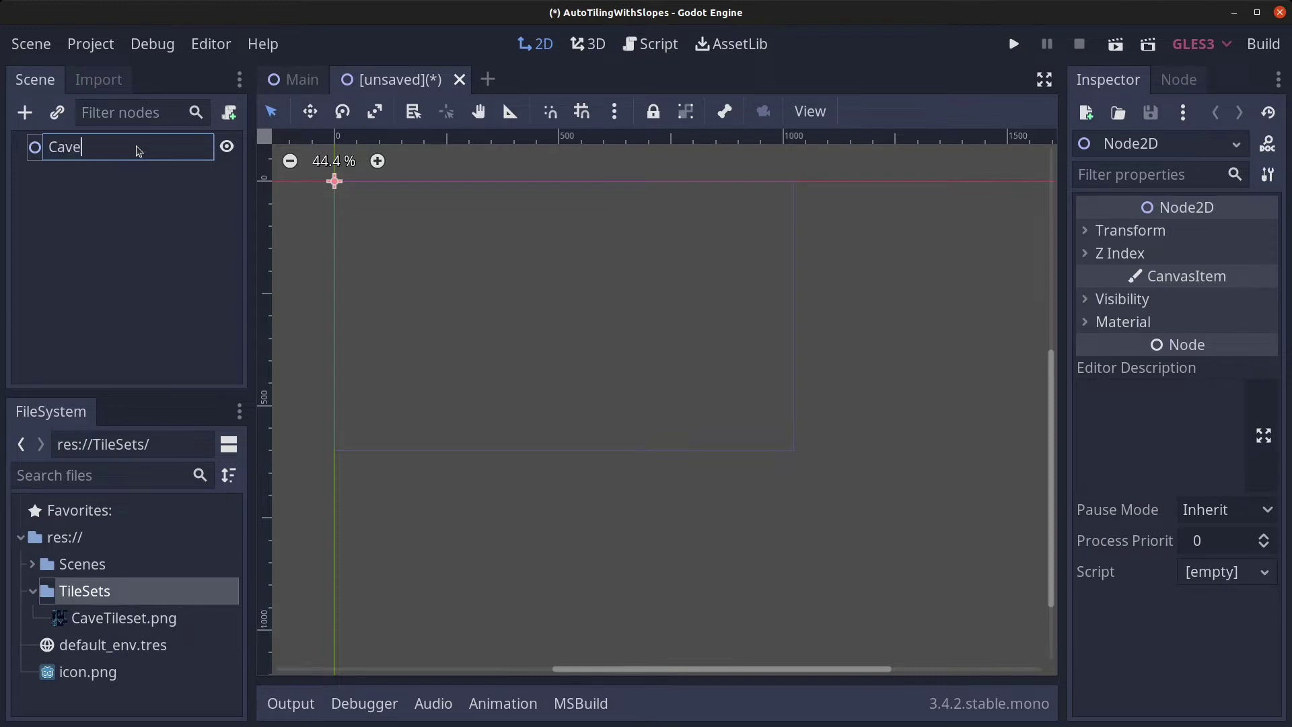
{"action": "type", "text": "Tilemap"}
{"action": "key", "text": "Return"}
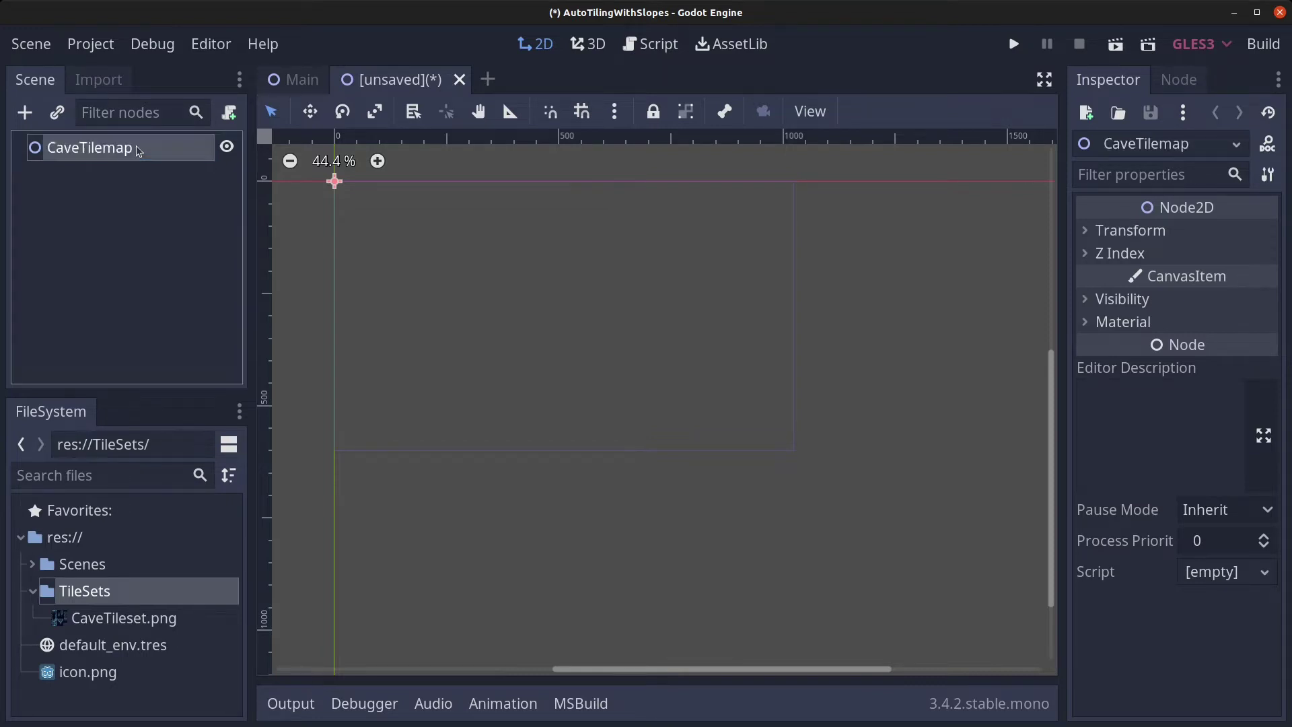
Change the CaveTilemap node's type to TileMap using Change Type.
{"action": "right_click", "coordinate": [138, 150]}
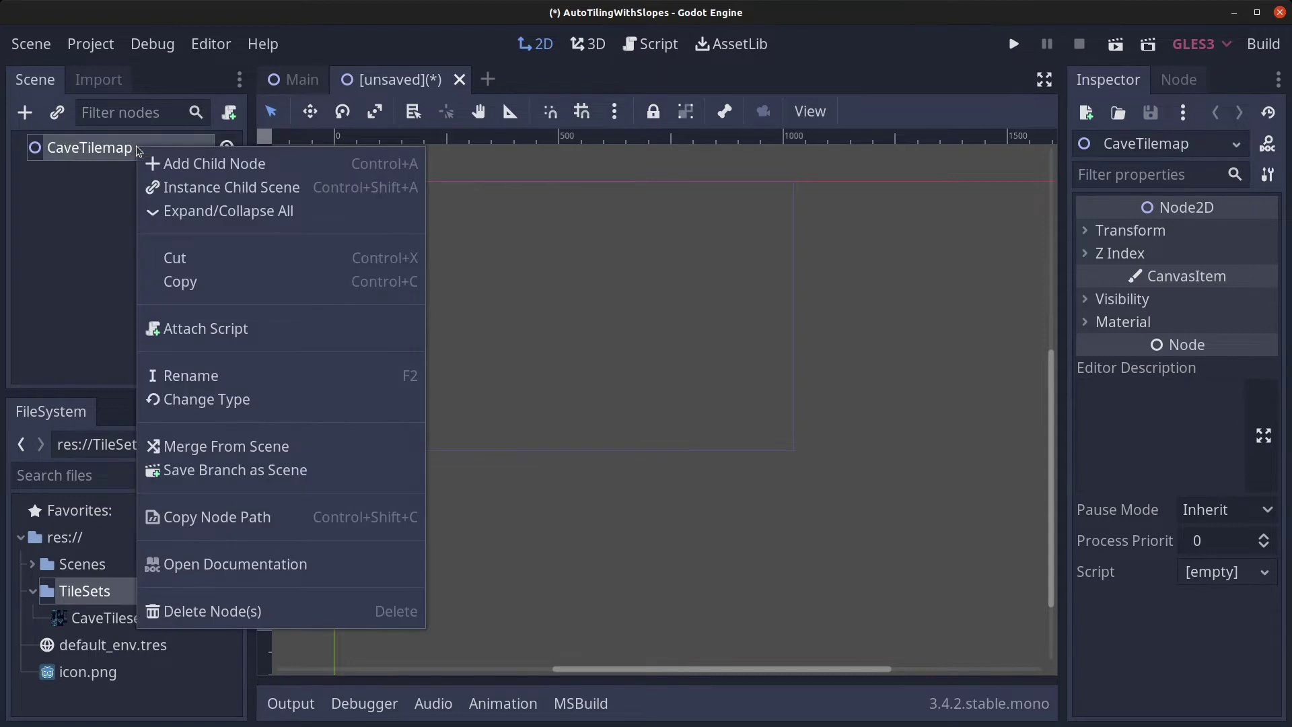
{"action": "left_click", "coordinate": [220, 399]}
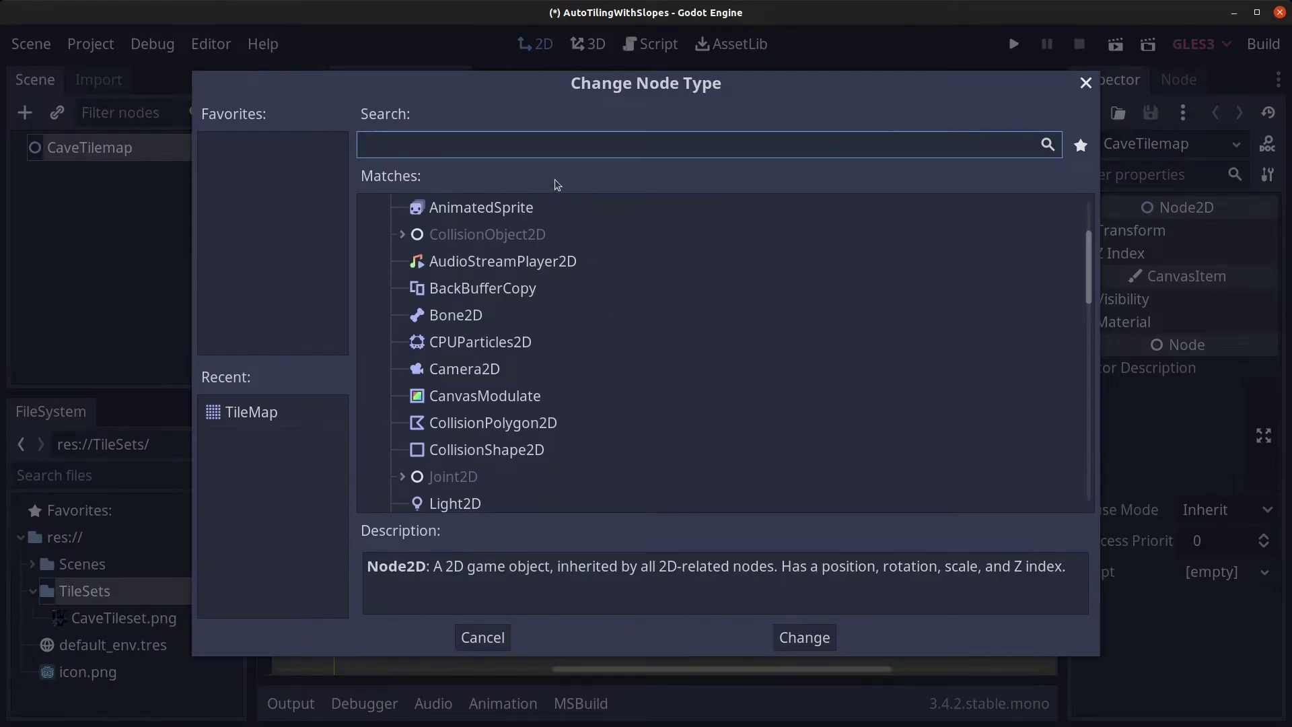
{"action": "type", "text": "tilemap"}
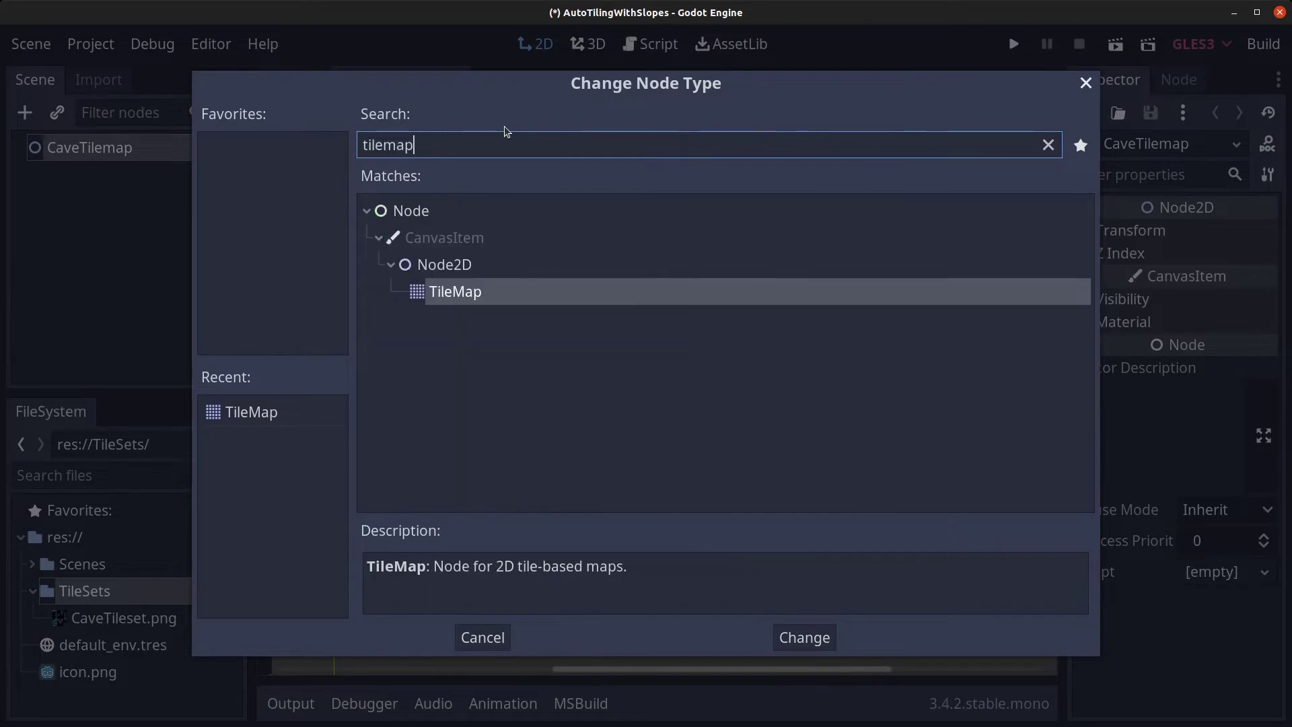
{"action": "left_click", "coordinate": [491, 286]}
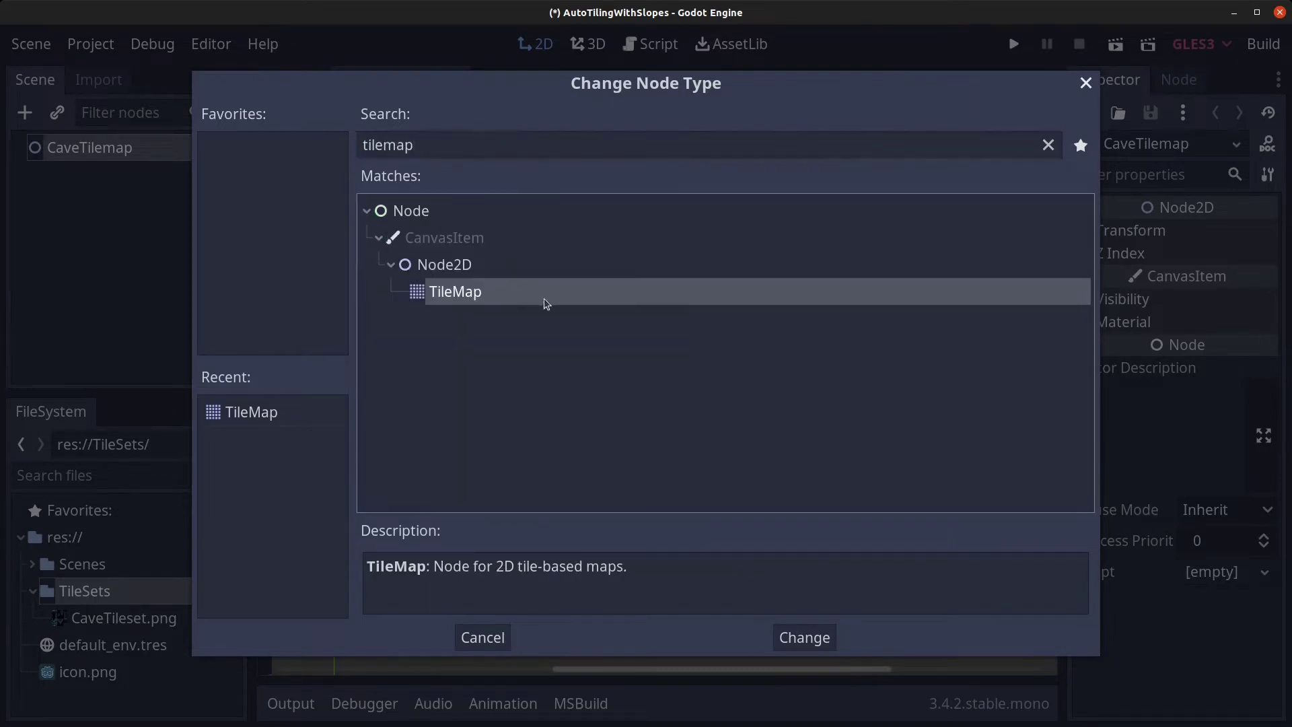
{"action": "left_click", "coordinate": [819, 638]}
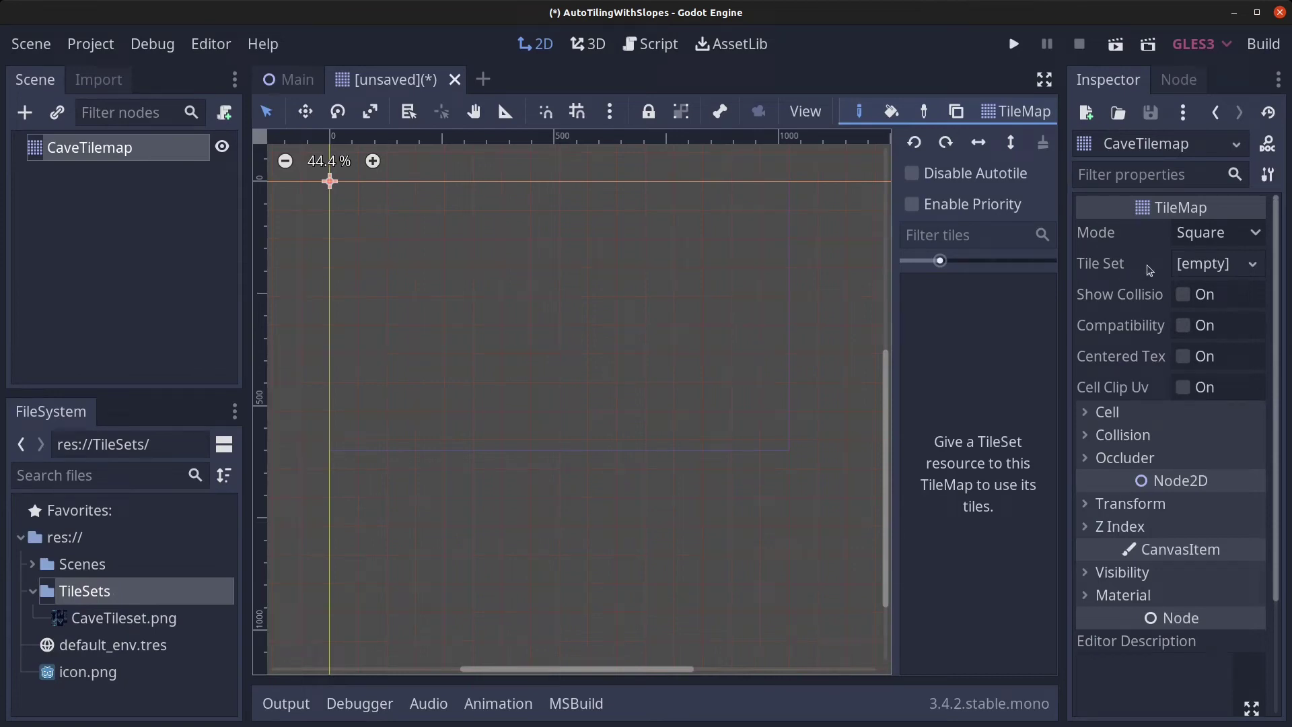
Assign CaveTilemap a new TileSet and add CaveTileset.png as its texture.
{"action": "left_click", "coordinate": [1207, 265]}
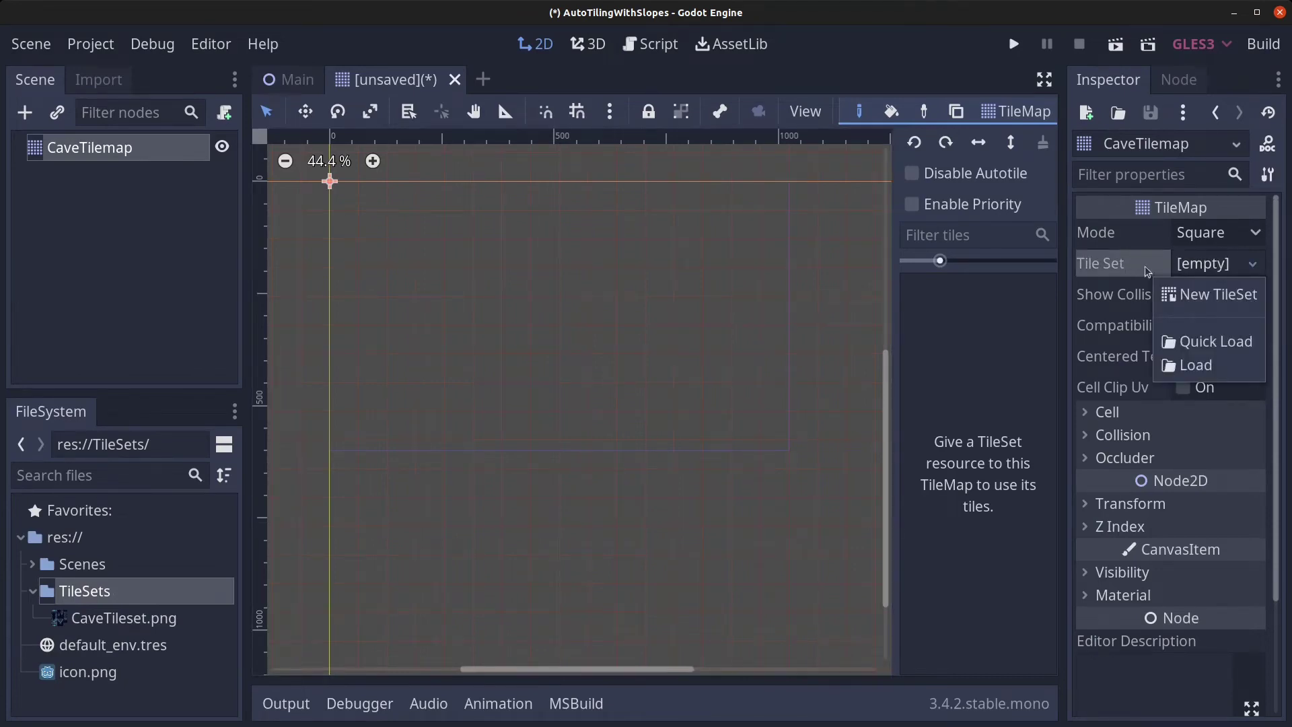
{"action": "left_click", "coordinate": [1231, 298]}
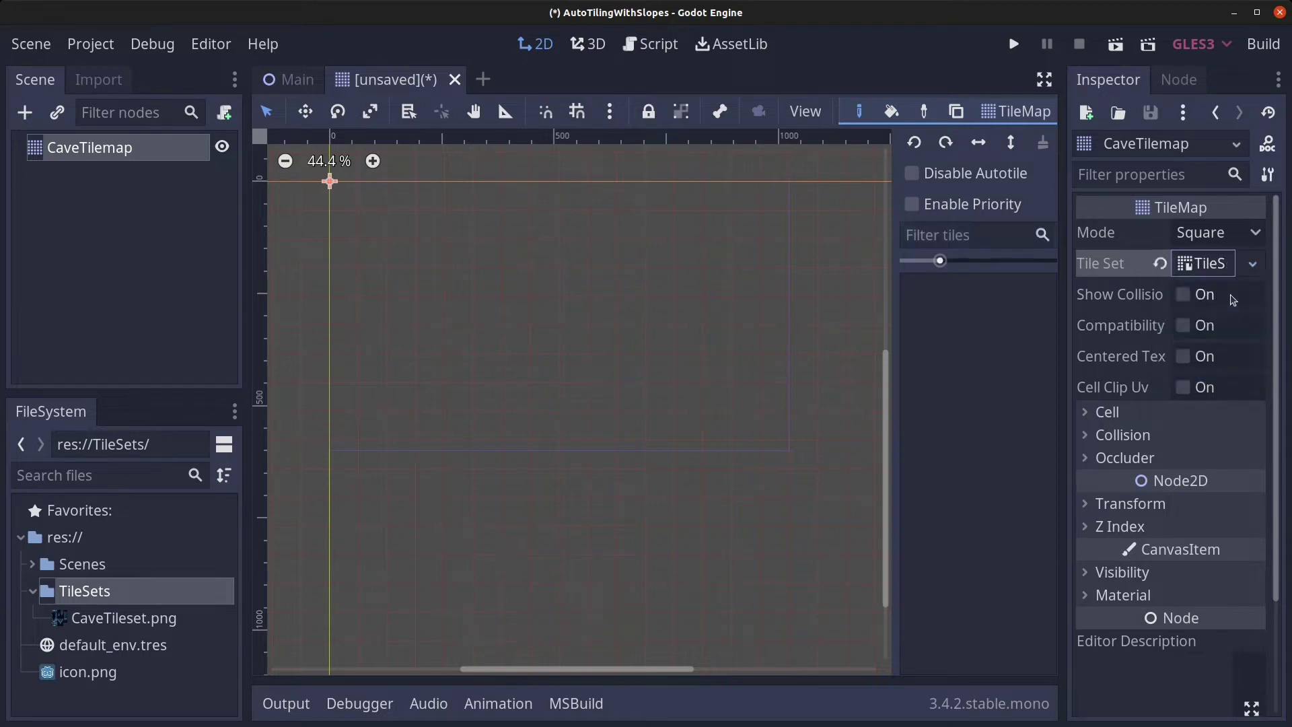
{"action": "left_click", "coordinate": [1207, 264]}
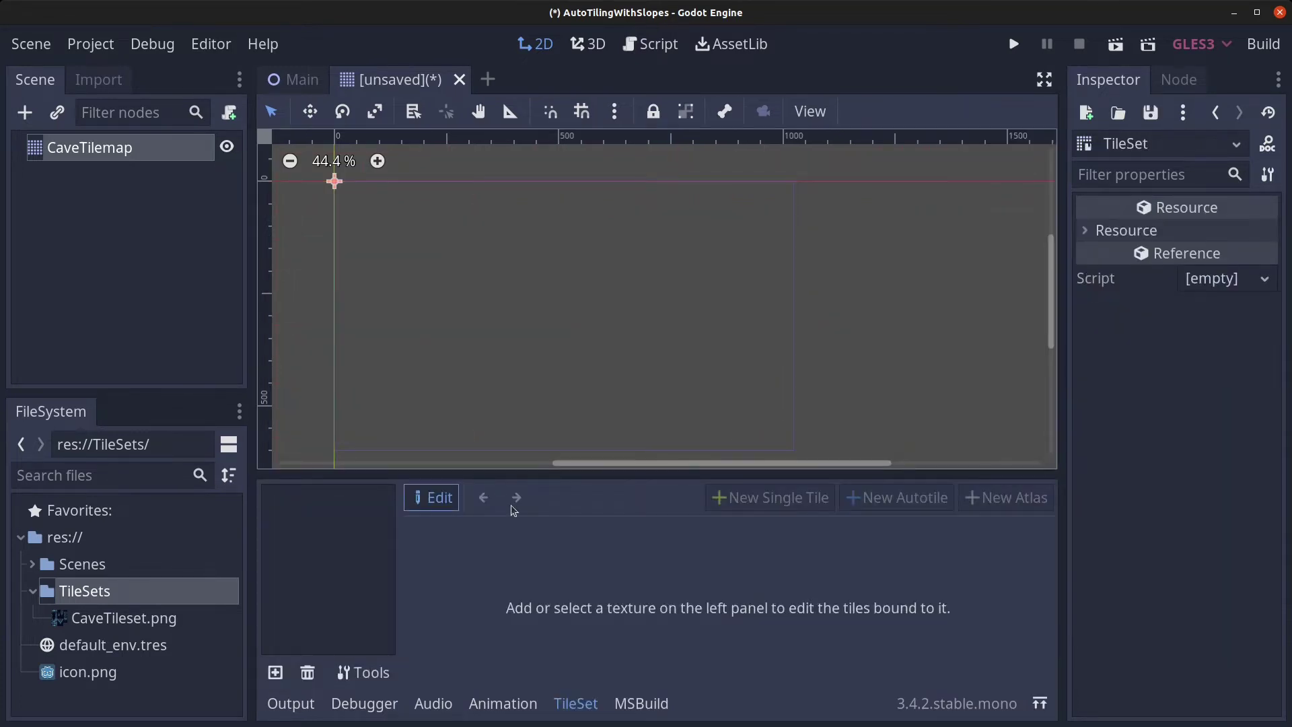
{"action": "left_click", "coordinate": [121, 618]}
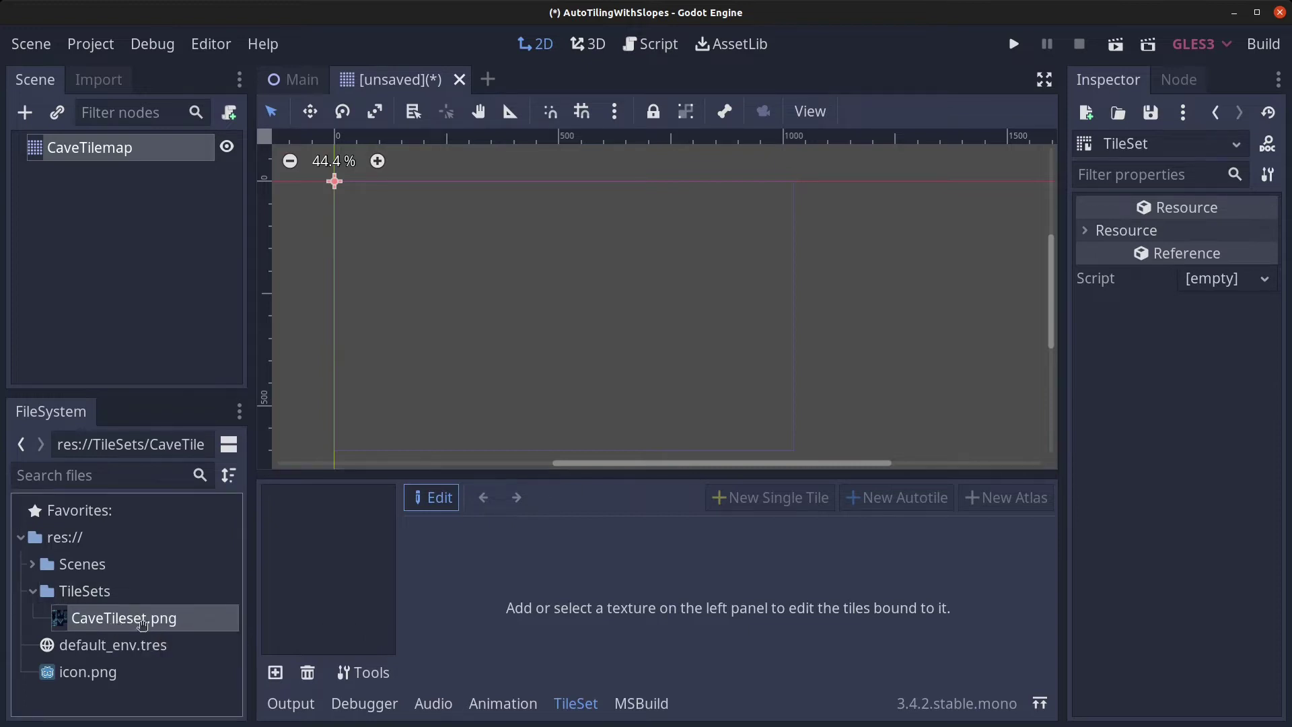
{"action": "left_click_drag", "start_coordinate": [116, 624], "coordinate": [294, 543]}
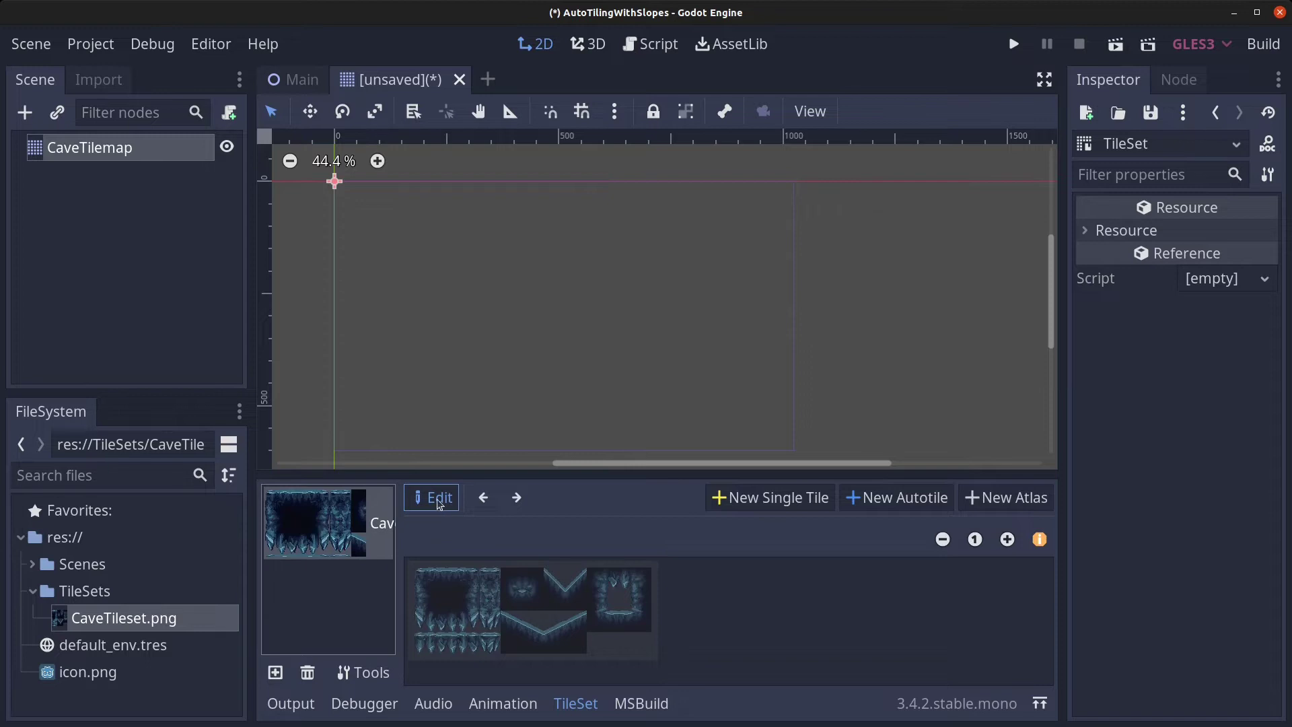
{"action": "left_click_drag", "start_coordinate": [594, 472], "coordinate": [779, 363]}
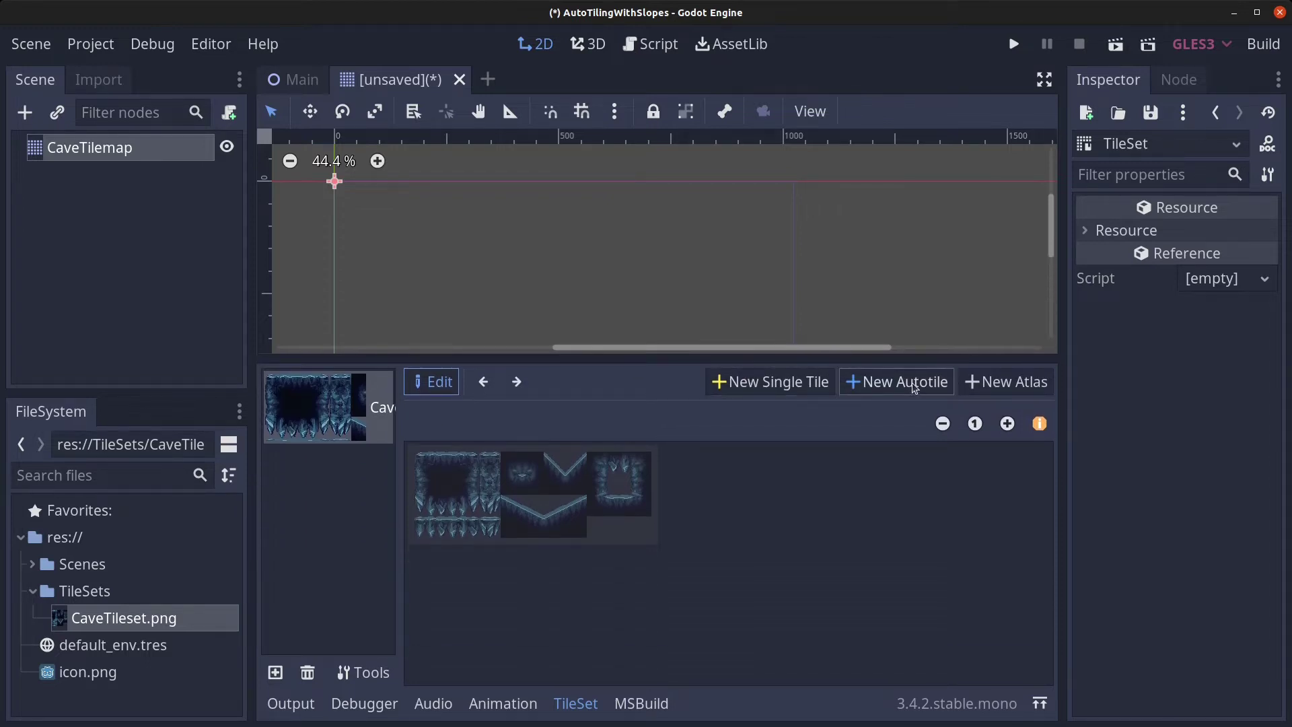
Add a grid-snapped autotile region spanning the whole CaveTileset texture.
{"action": "left_click", "coordinate": [914, 388]}
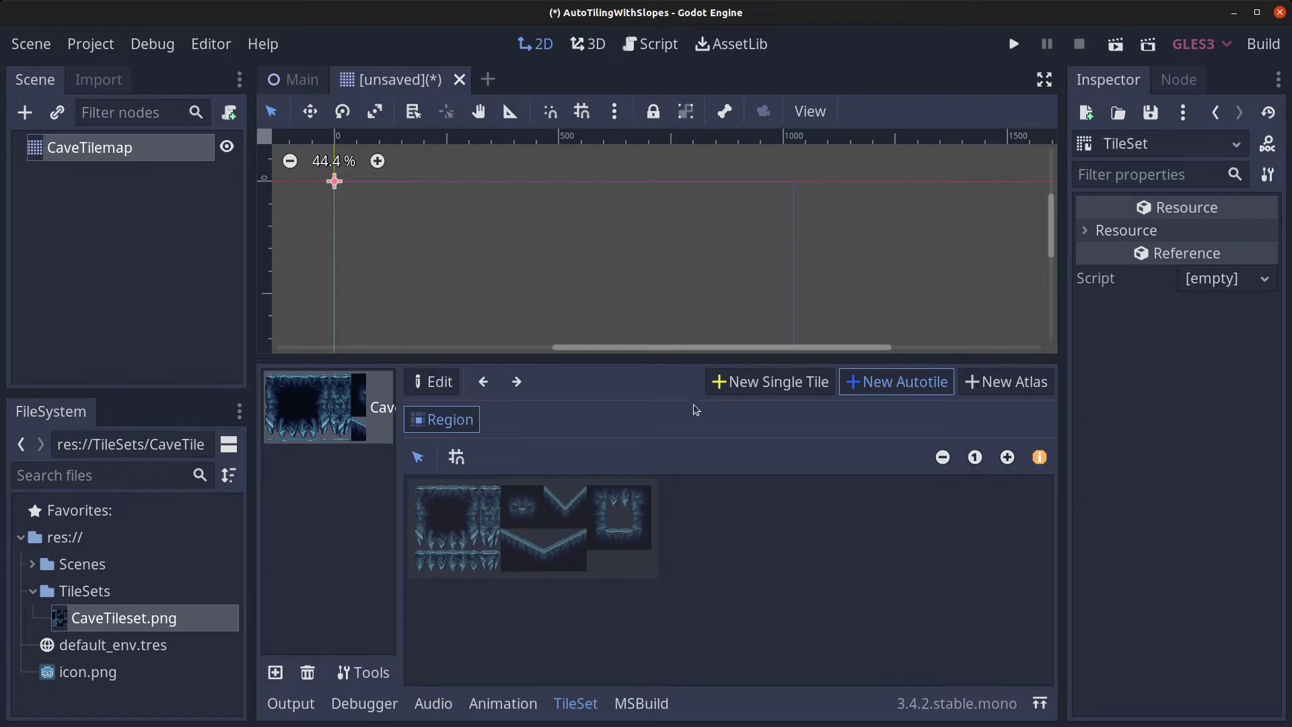
{"action": "left_click", "coordinate": [456, 457]}
{"action": "left_click_drag", "start_coordinate": [418, 495], "coordinate": [643, 563]}
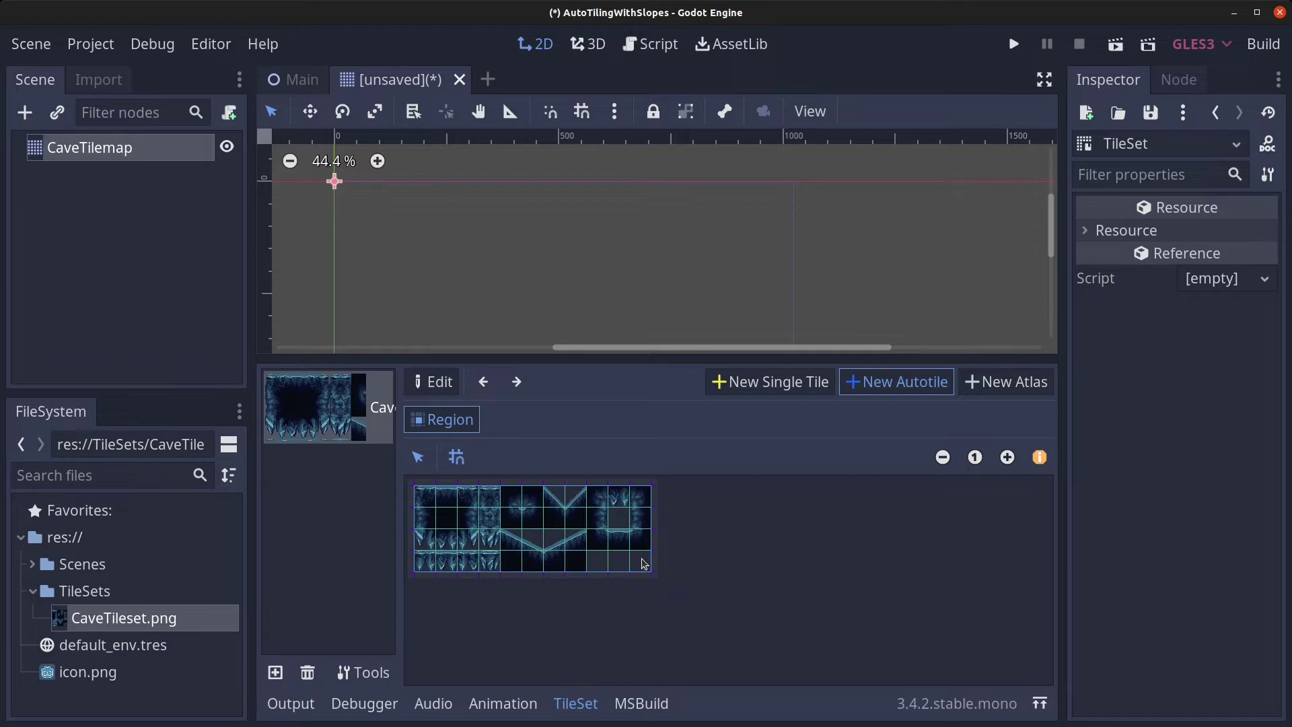
{"action": "left_click_drag", "start_coordinate": [643, 563], "coordinate": [643, 563]}
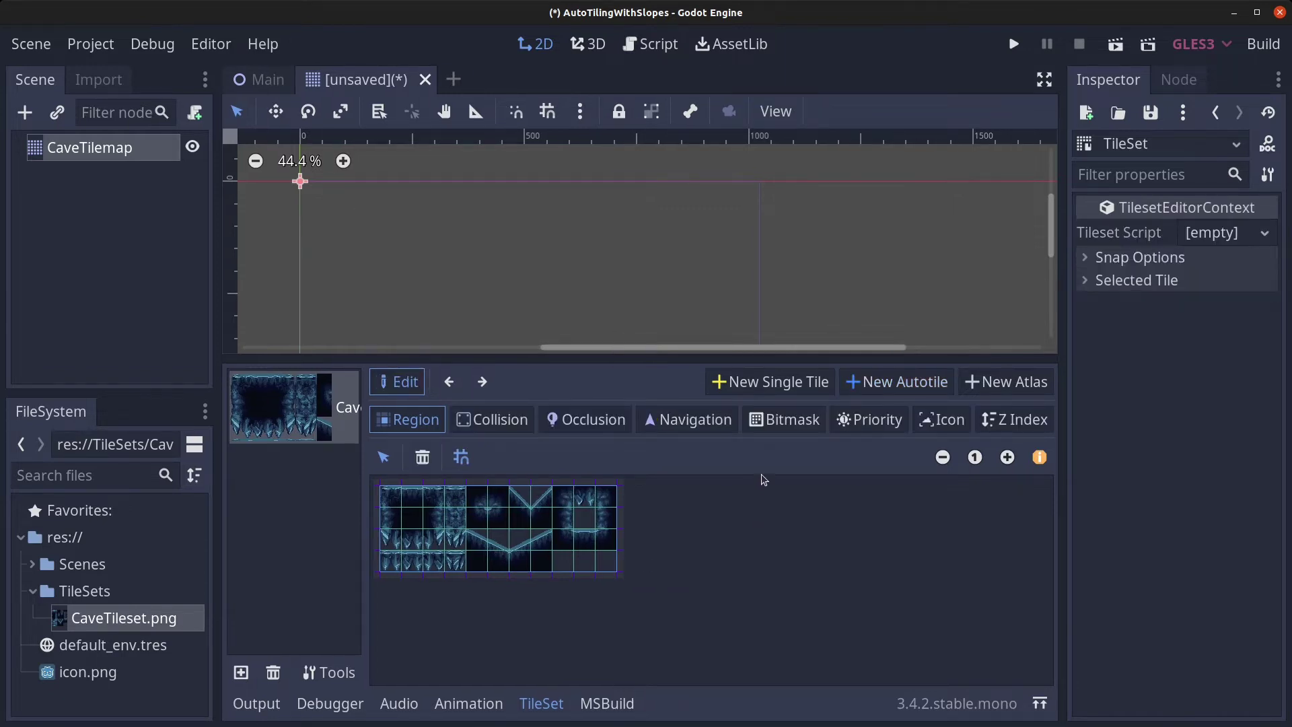
Set the autotile bitmask mode to 3x3 (minimal) and paint bitmask cells on the tiles.
{"action": "left_click", "coordinate": [790, 424]}
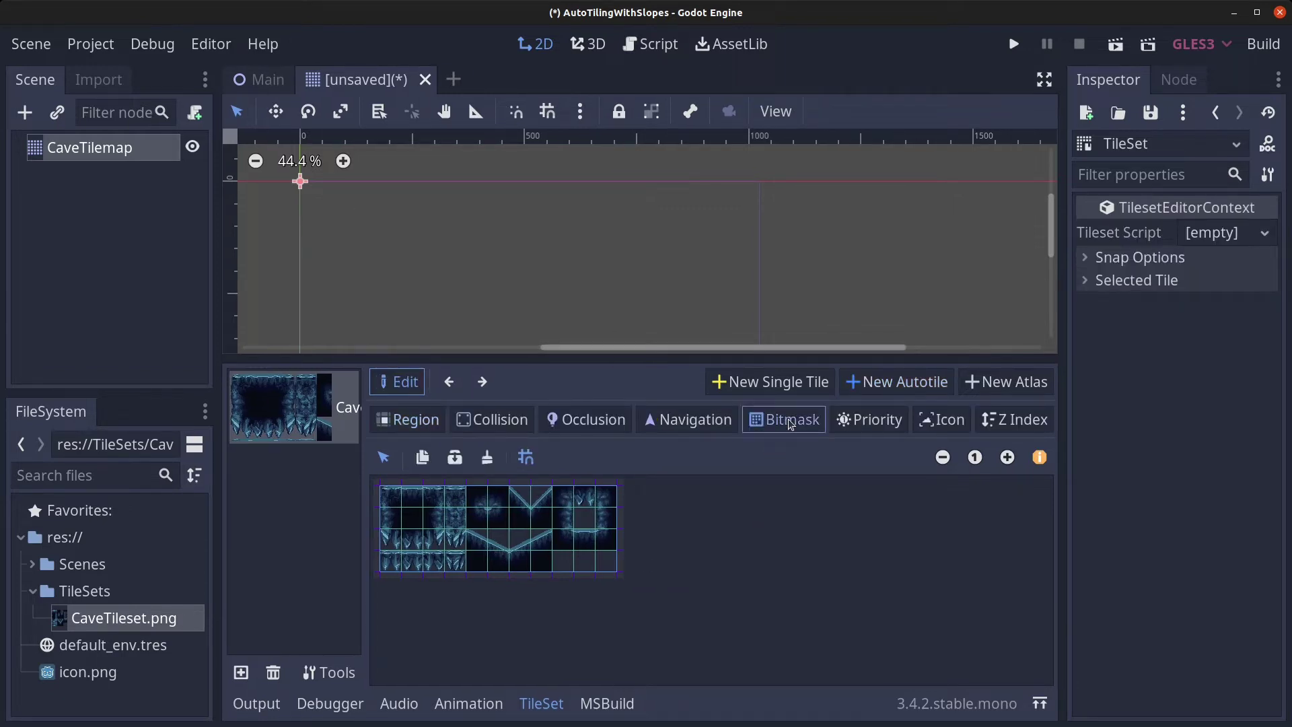
{"action": "left_click", "coordinate": [1007, 459]}
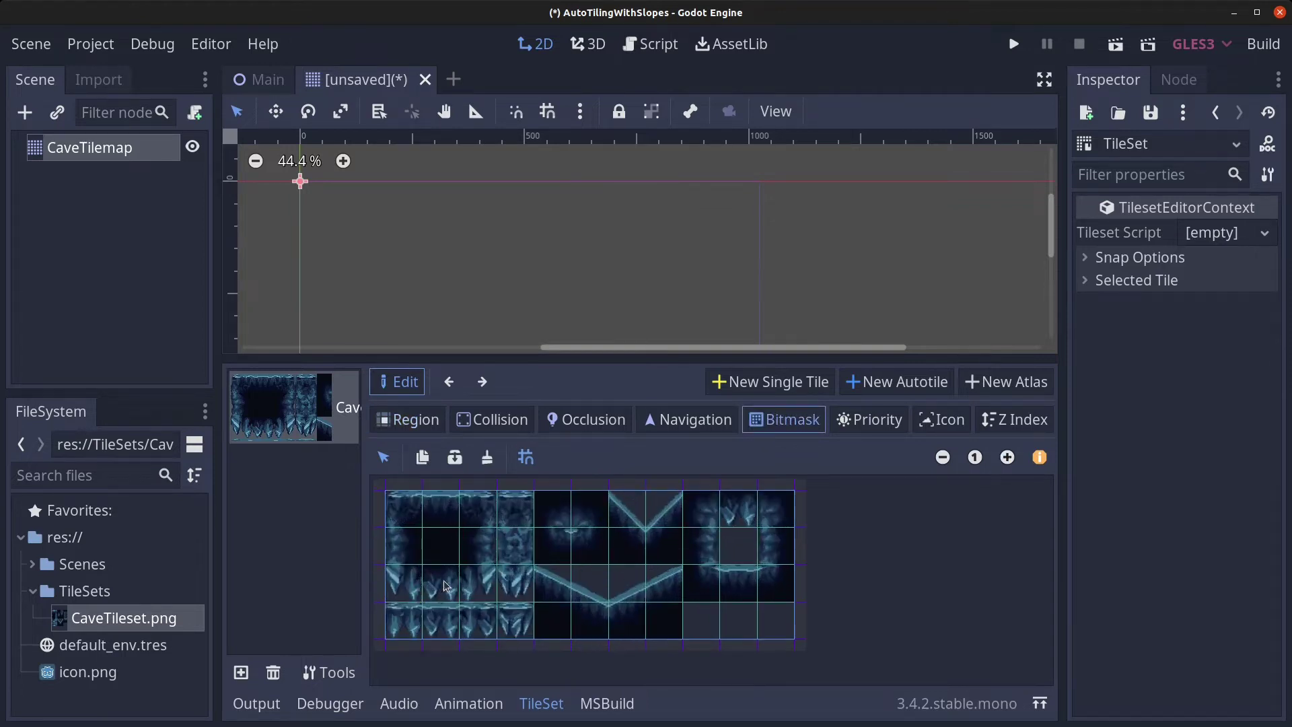
{"action": "left_click", "coordinate": [1086, 281]}
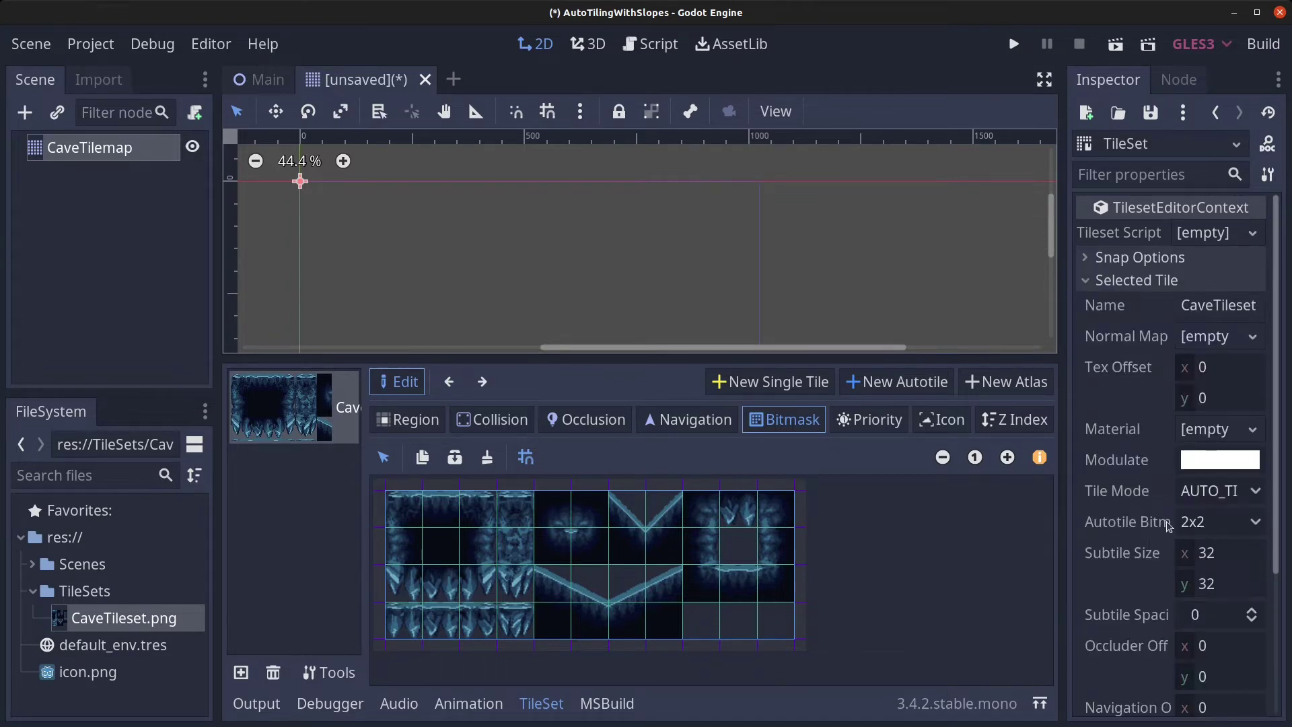
{"action": "mouse_move", "coordinate": [1126, 522]}
{"action": "left_click", "coordinate": [1215, 523]}
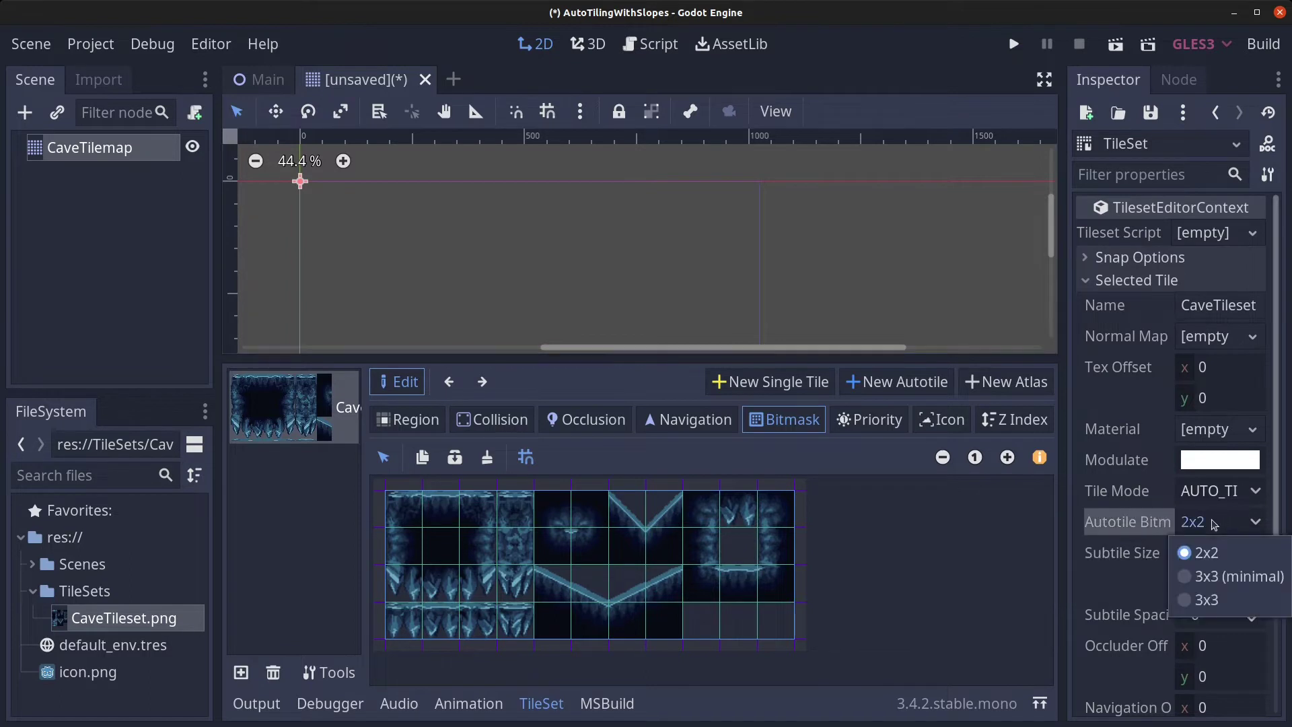
{"action": "left_click", "coordinate": [1266, 581]}
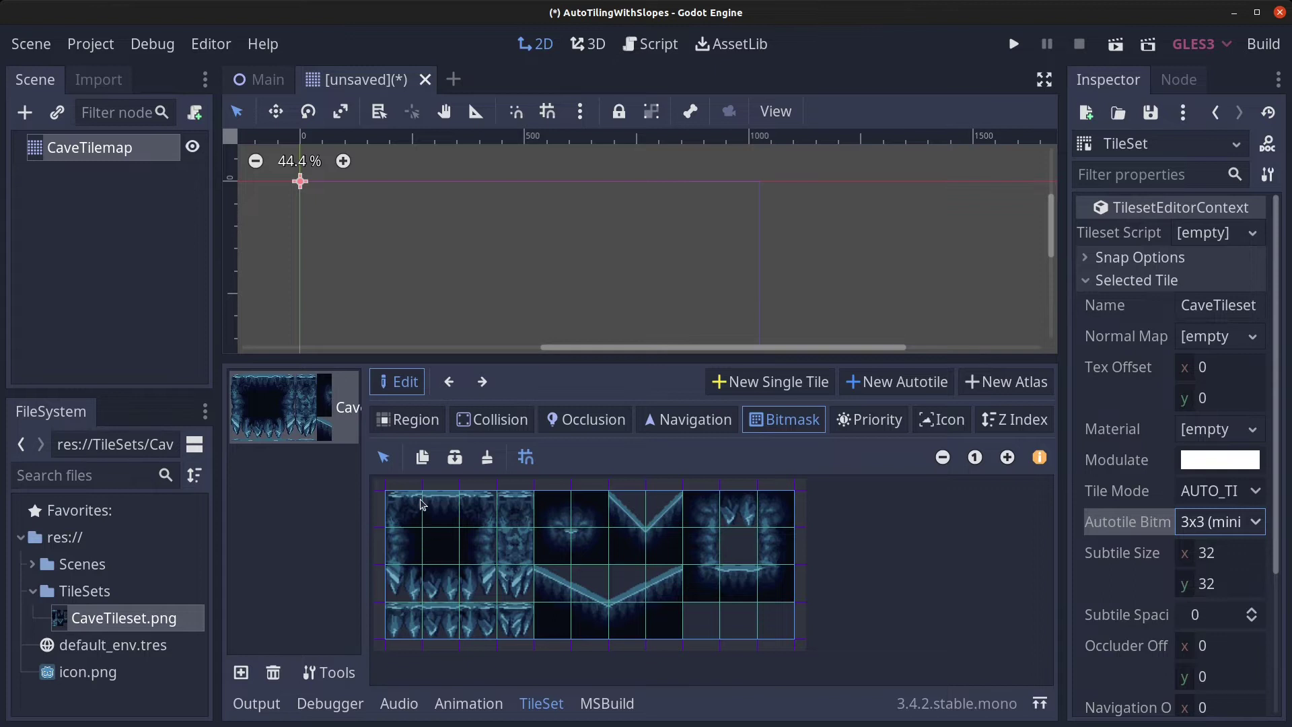
{"action": "mouse_move", "coordinate": [688, 498]}
{"action": "left_mouse_down"}
{"action": "mouse_move", "coordinate": [790, 506]}
{"action": "mouse_move", "coordinate": [694, 566]}
{"action": "mouse_move", "coordinate": [702, 525]}
{"action": "left_mouse_up"}
{"action": "mouse_move", "coordinate": [517, 504]}
{"action": "left_mouse_down"}
{"action": "mouse_move", "coordinate": [530, 565]}
{"action": "mouse_move", "coordinate": [480, 629]}
{"action": "mouse_move", "coordinate": [408, 569]}
{"action": "mouse_move", "coordinate": [411, 583]}
{"action": "mouse_move", "coordinate": [469, 586]}
{"action": "mouse_move", "coordinate": [480, 505]}
{"action": "mouse_move", "coordinate": [414, 545]}
{"action": "mouse_move", "coordinate": [459, 570]}
{"action": "mouse_move", "coordinate": [476, 501]}
{"action": "left_mouse_up"}
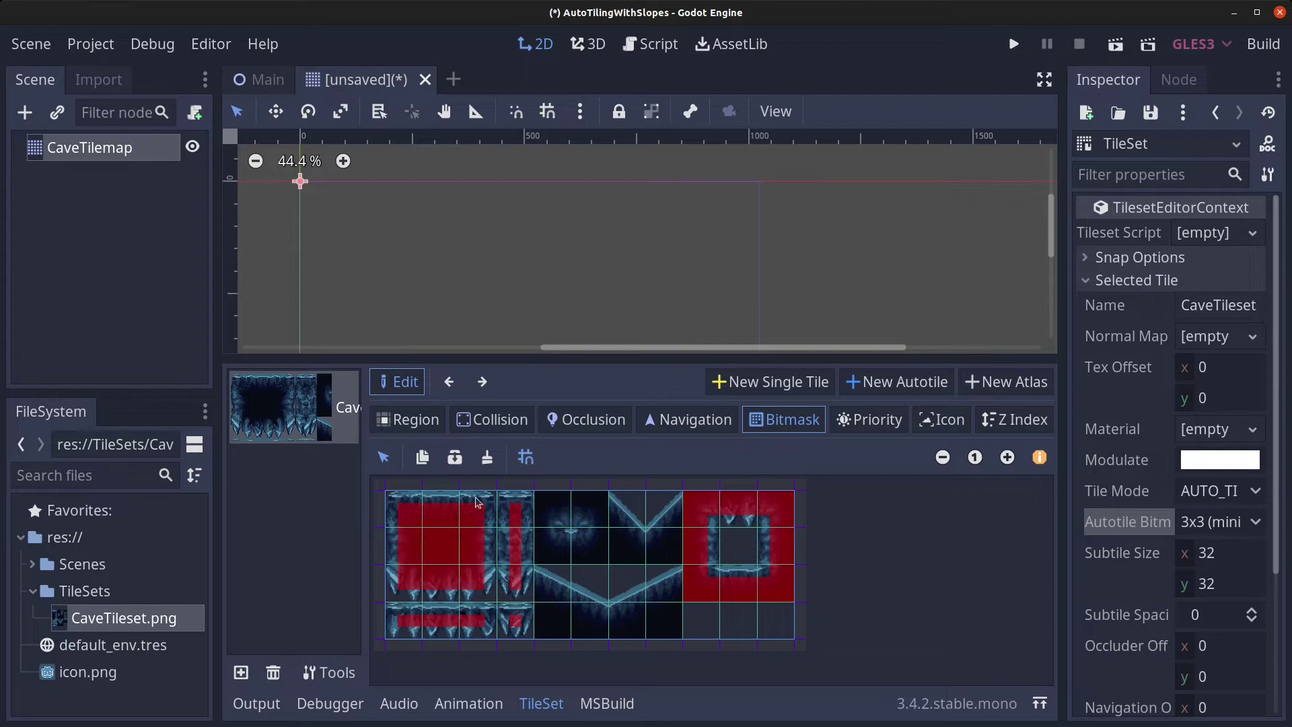
Save the tileset as CaveTilesetAutotile.tres in res://TileSets.
{"action": "left_click", "coordinate": [1149, 112]}
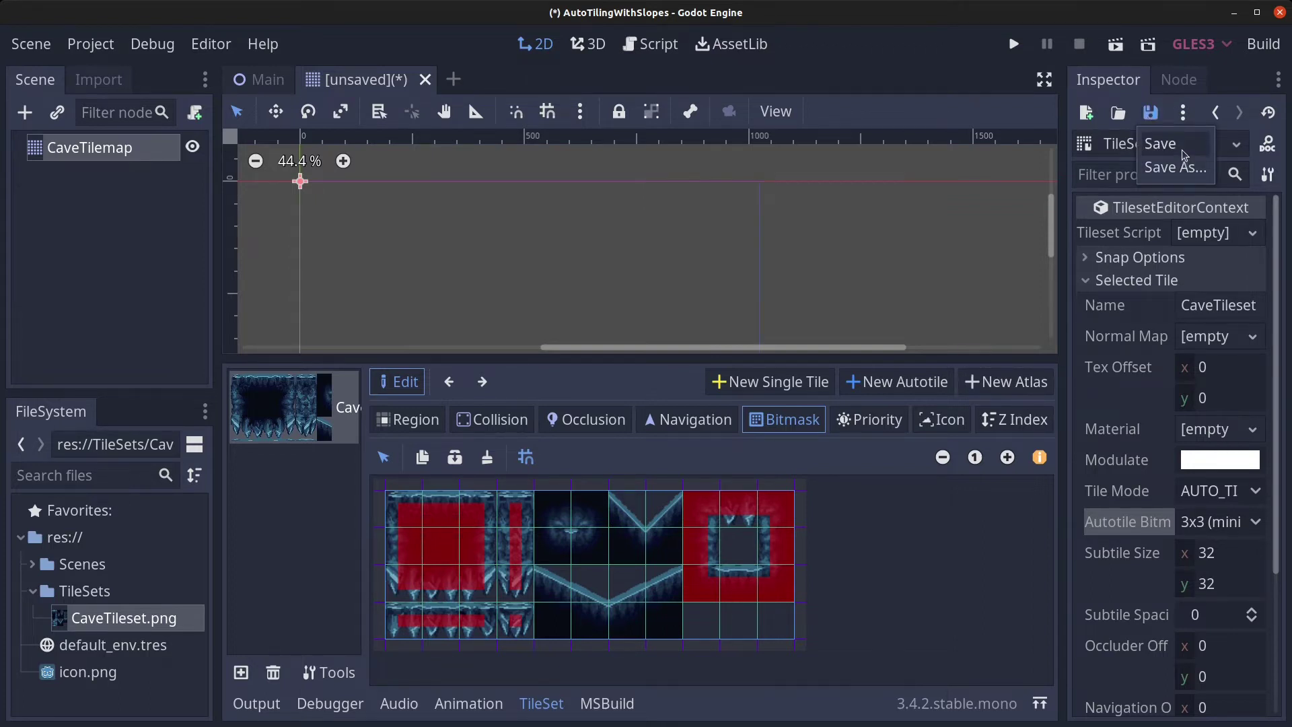
{"action": "left_click", "coordinate": [1188, 172]}
{"action": "double_click", "coordinate": [490, 243]}
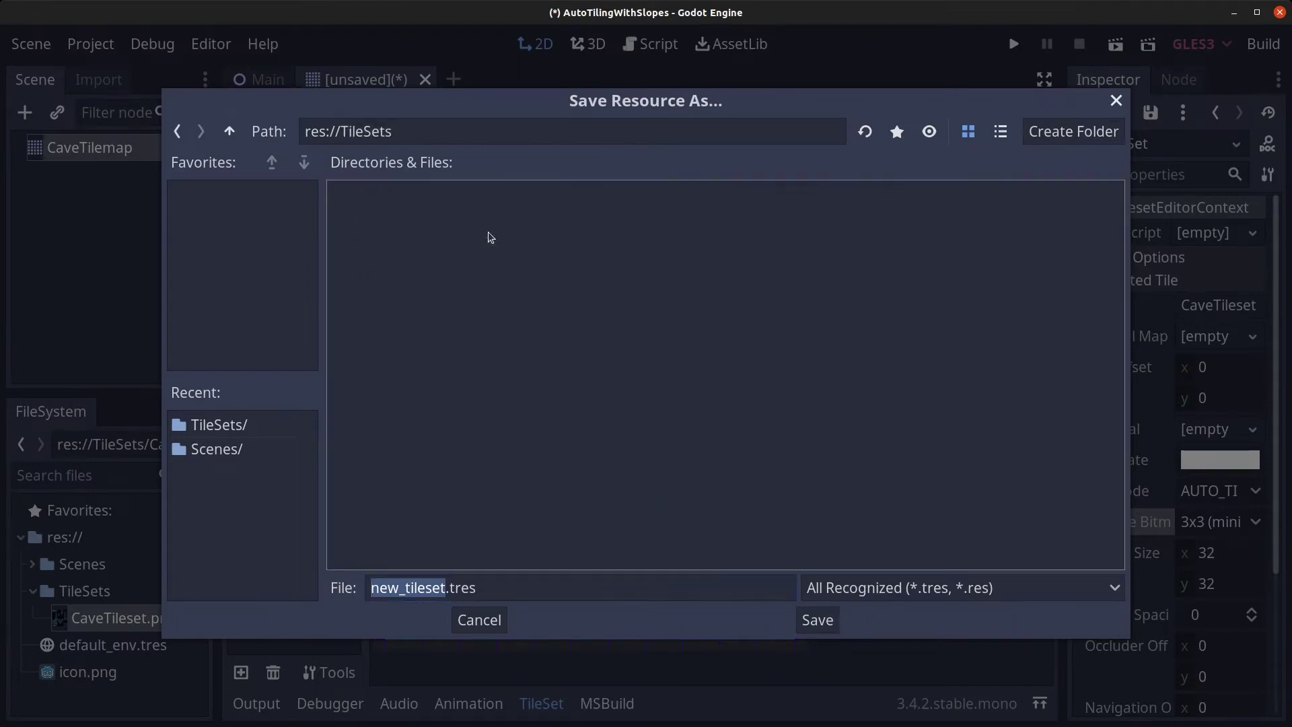
{"action": "left_click", "coordinate": [443, 587]}
{"action": "key", "text": "shift+Home"}
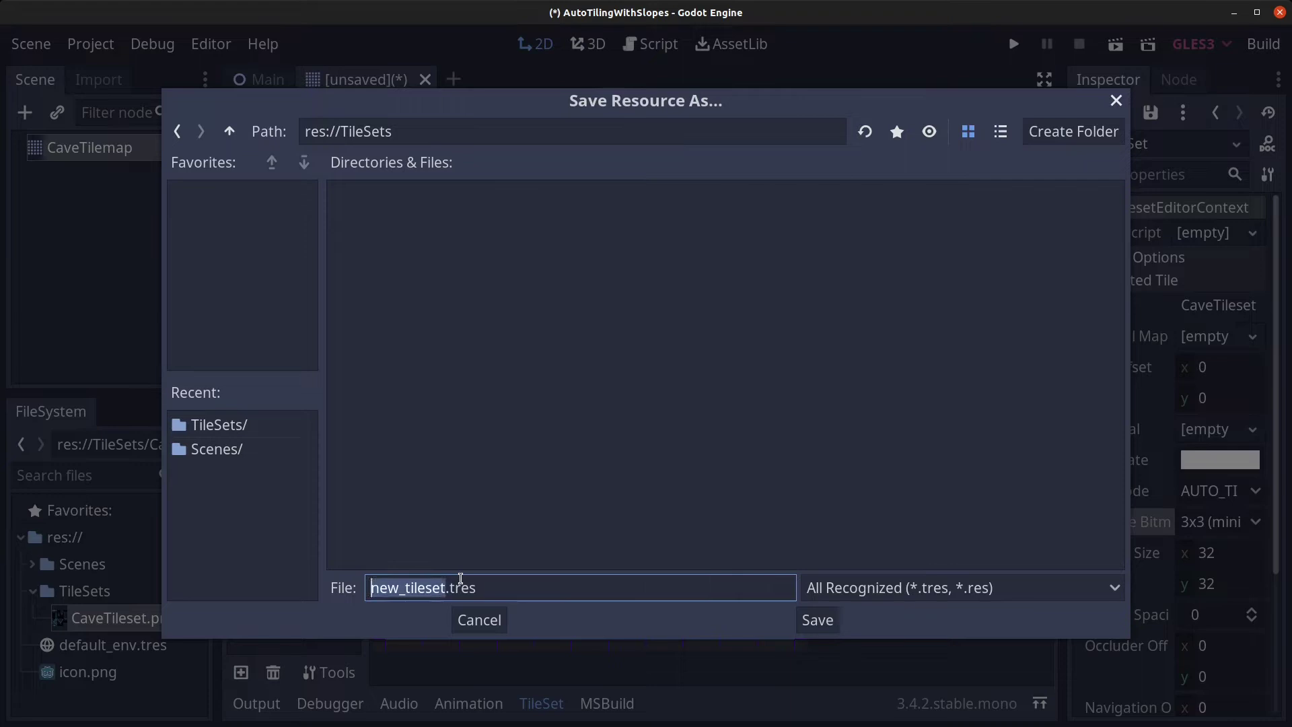
{"action": "type", "text": "CaveTi"}
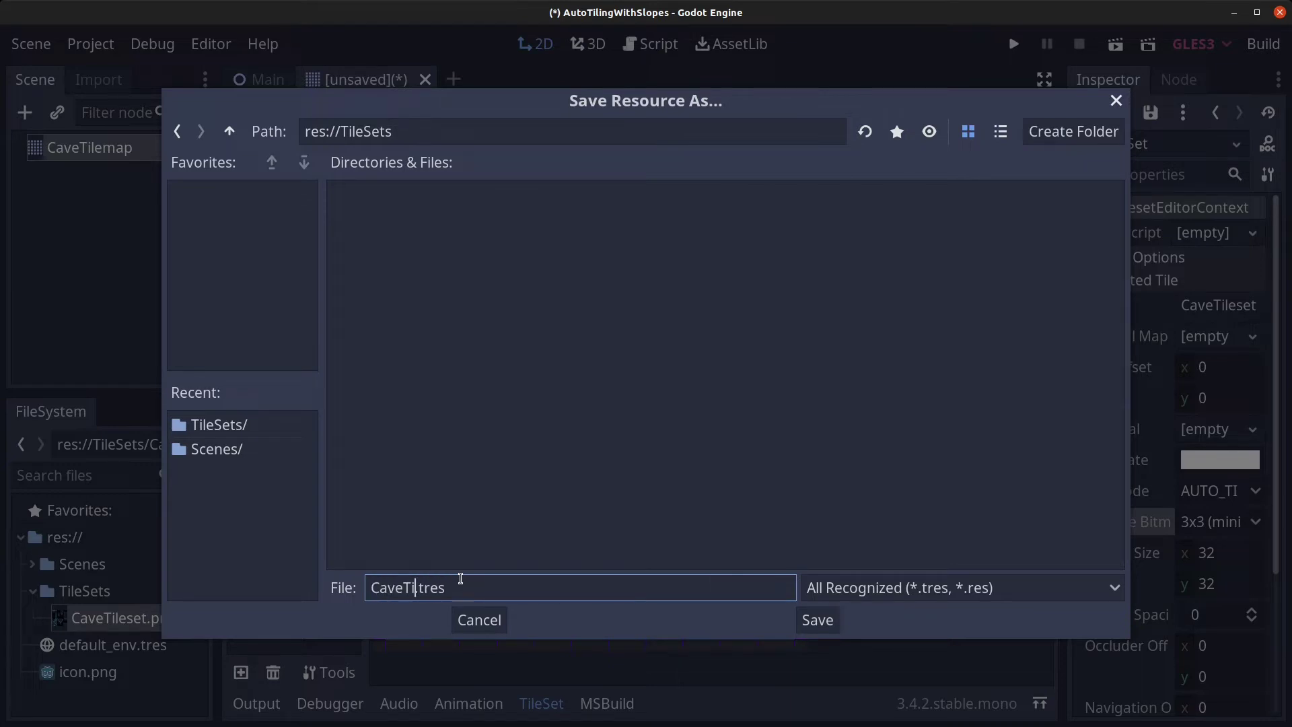
{"action": "type", "text": "lesetA"}
{"action": "type", "text": "u"}
{"action": "type", "text": "totile"}
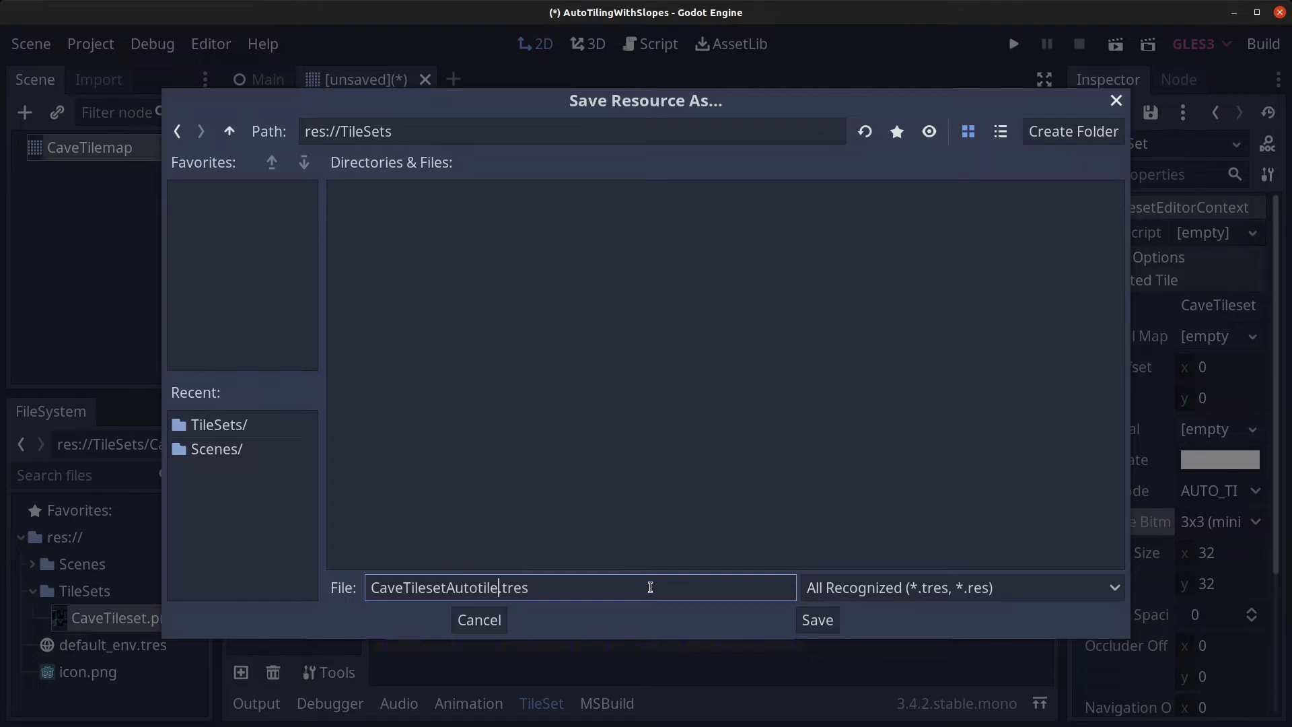
{"action": "left_click", "coordinate": [821, 624]}
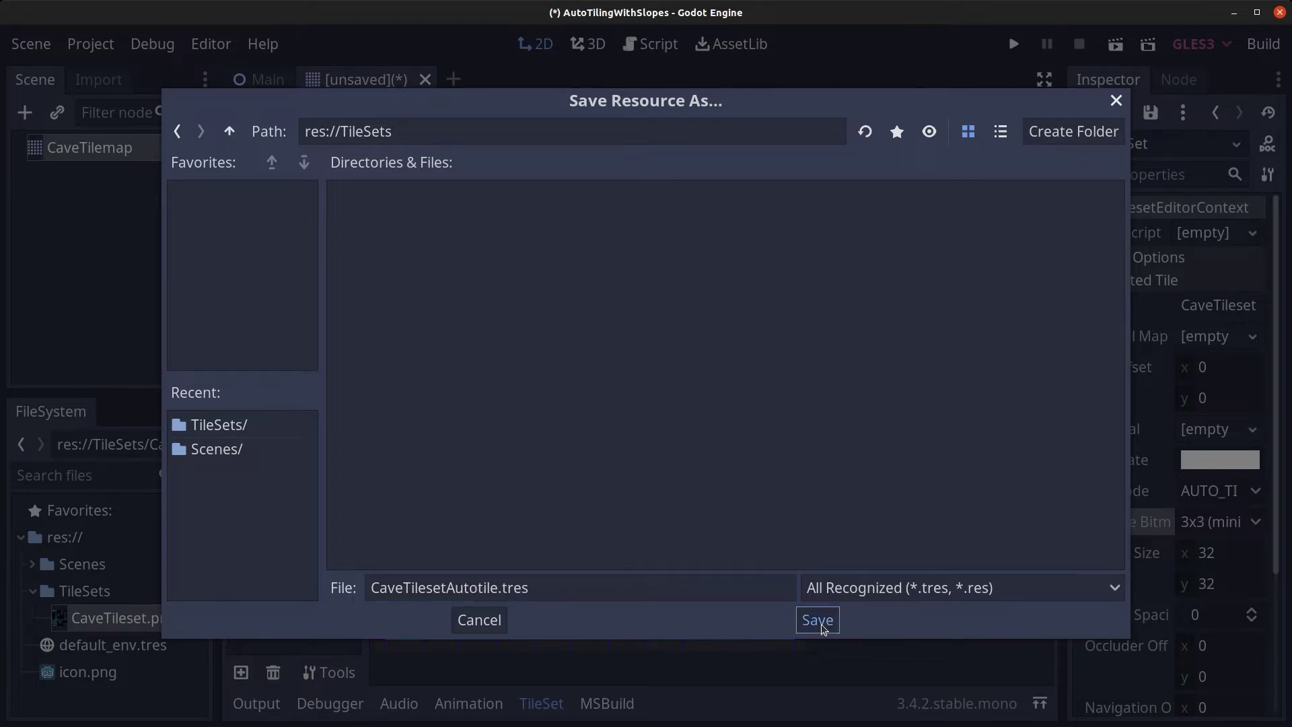
{"action": "left_click", "coordinate": [820, 624]}
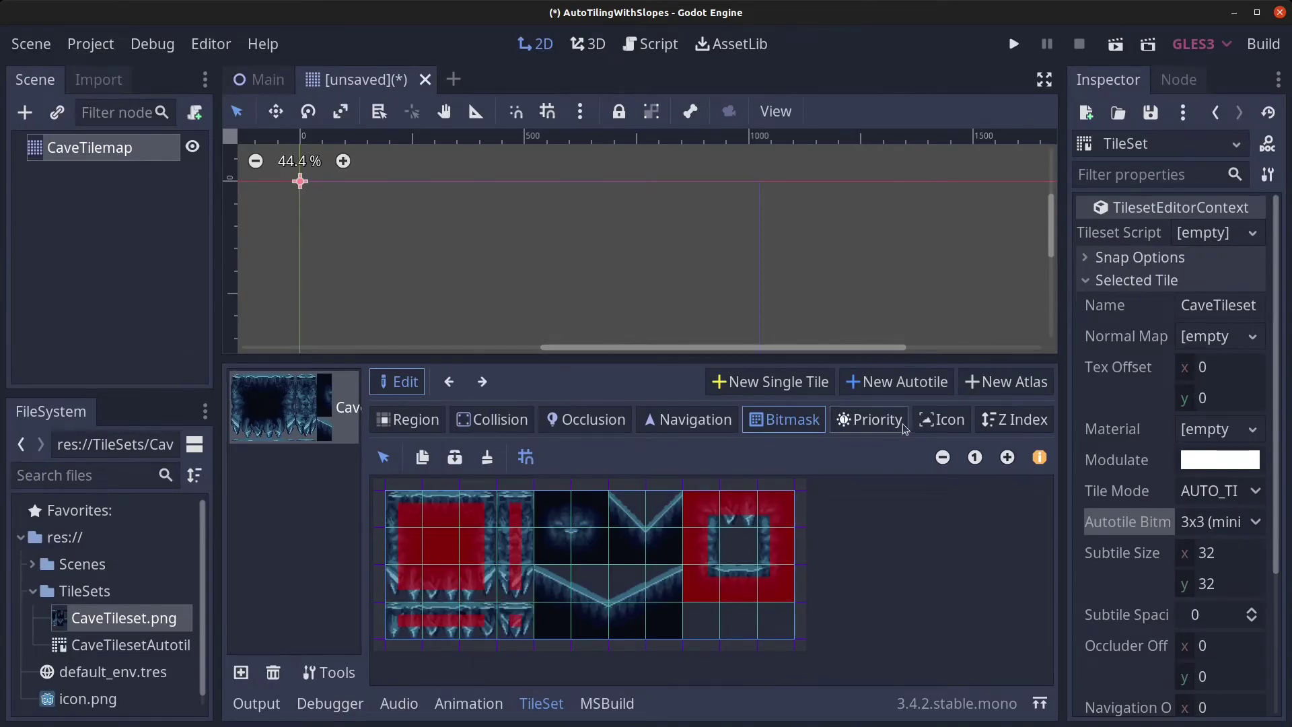
Make the second top-row tile the autotile icon and save the tileset.
{"action": "left_click", "coordinate": [946, 423]}
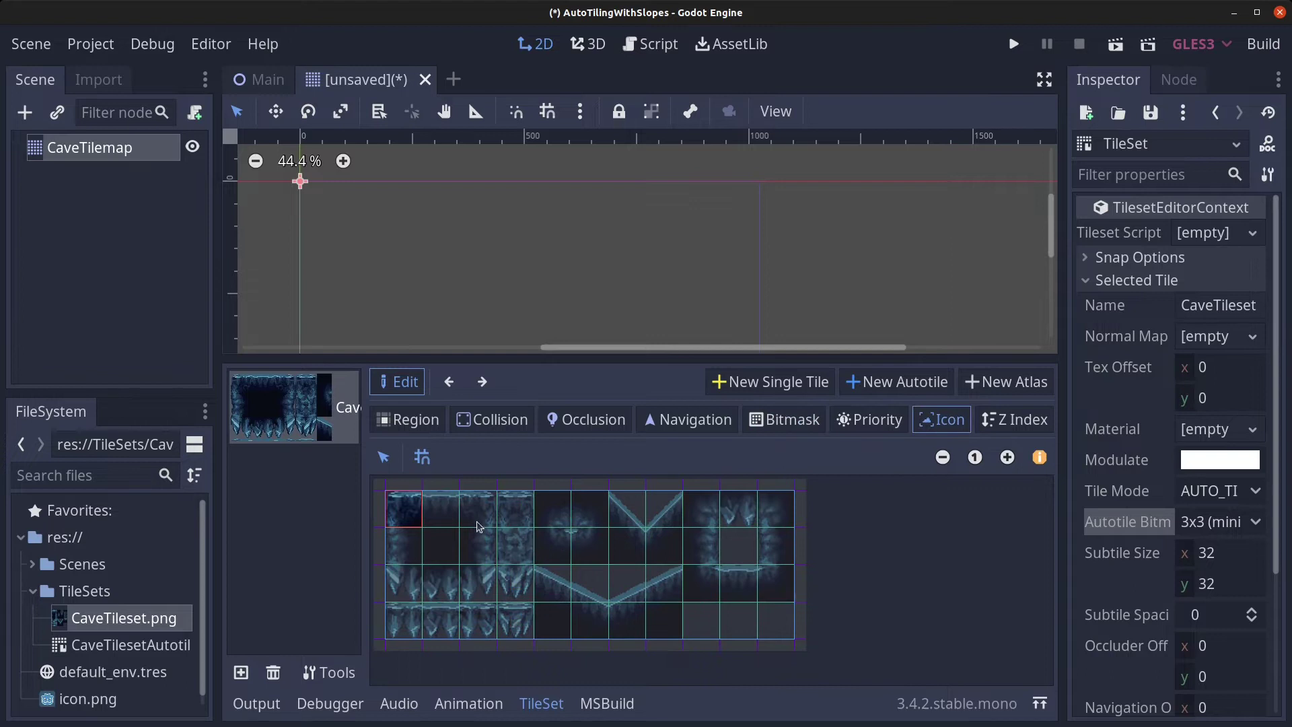
{"action": "left_click", "coordinate": [444, 518]}
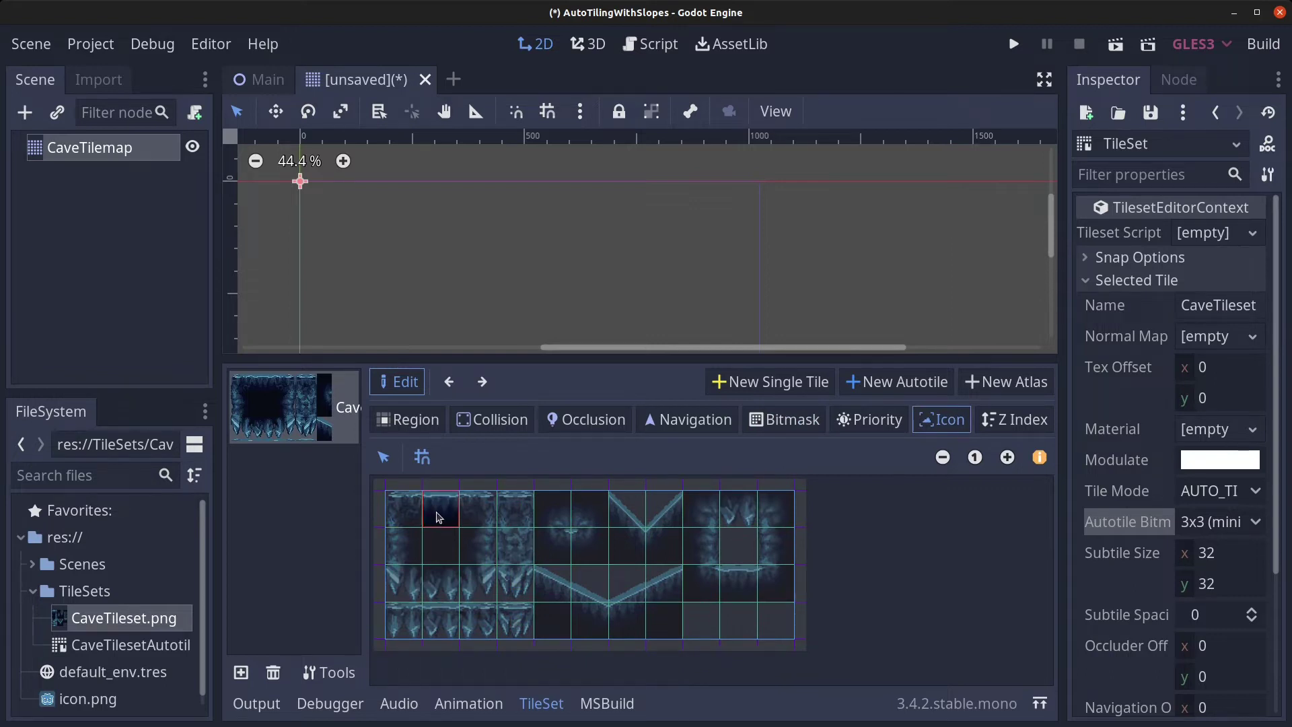
{"action": "left_click", "coordinate": [1151, 118]}
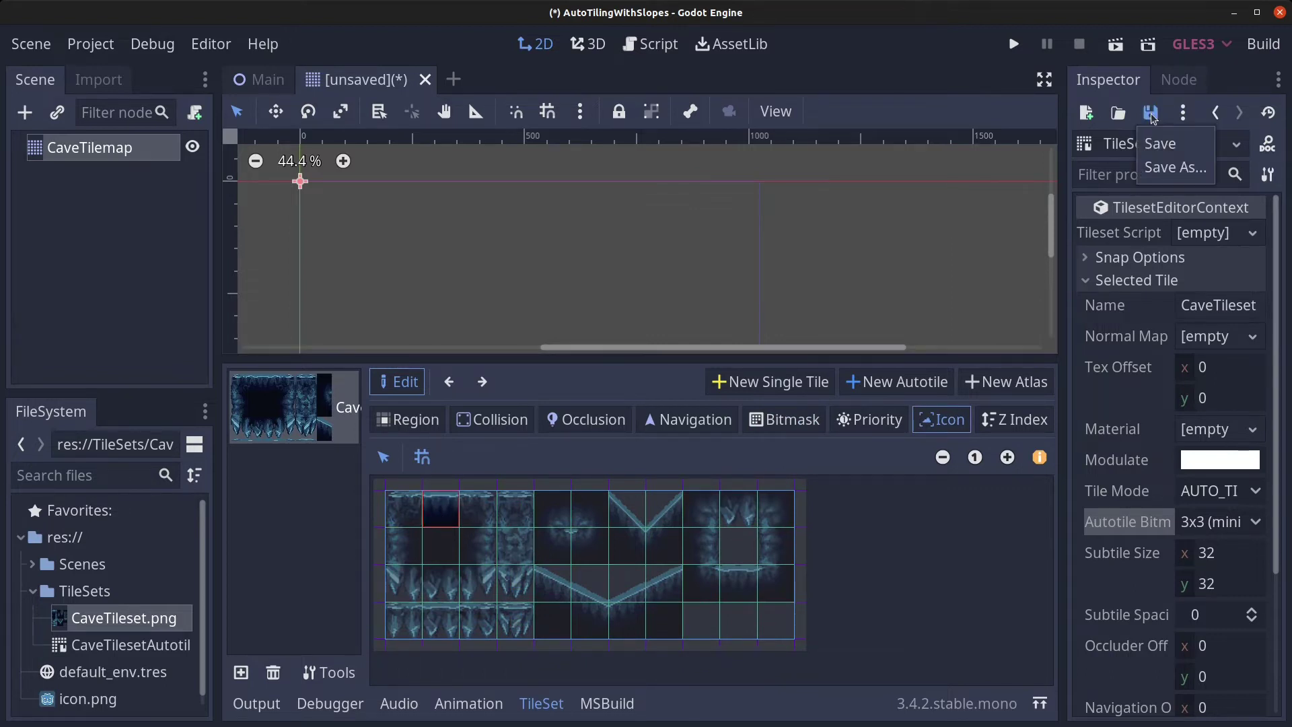
{"action": "left_click", "coordinate": [1170, 146]}
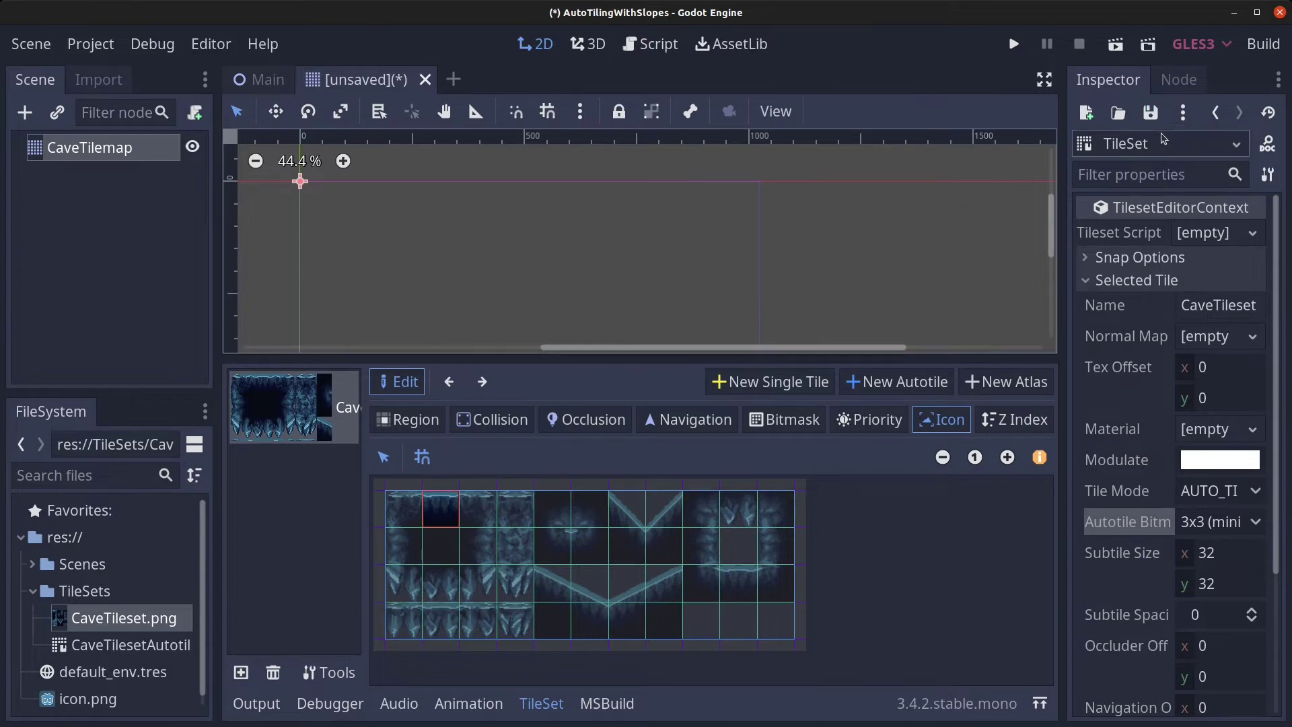
{"action": "left_click_drag", "start_coordinate": [598, 358], "coordinate": [596, 548]}
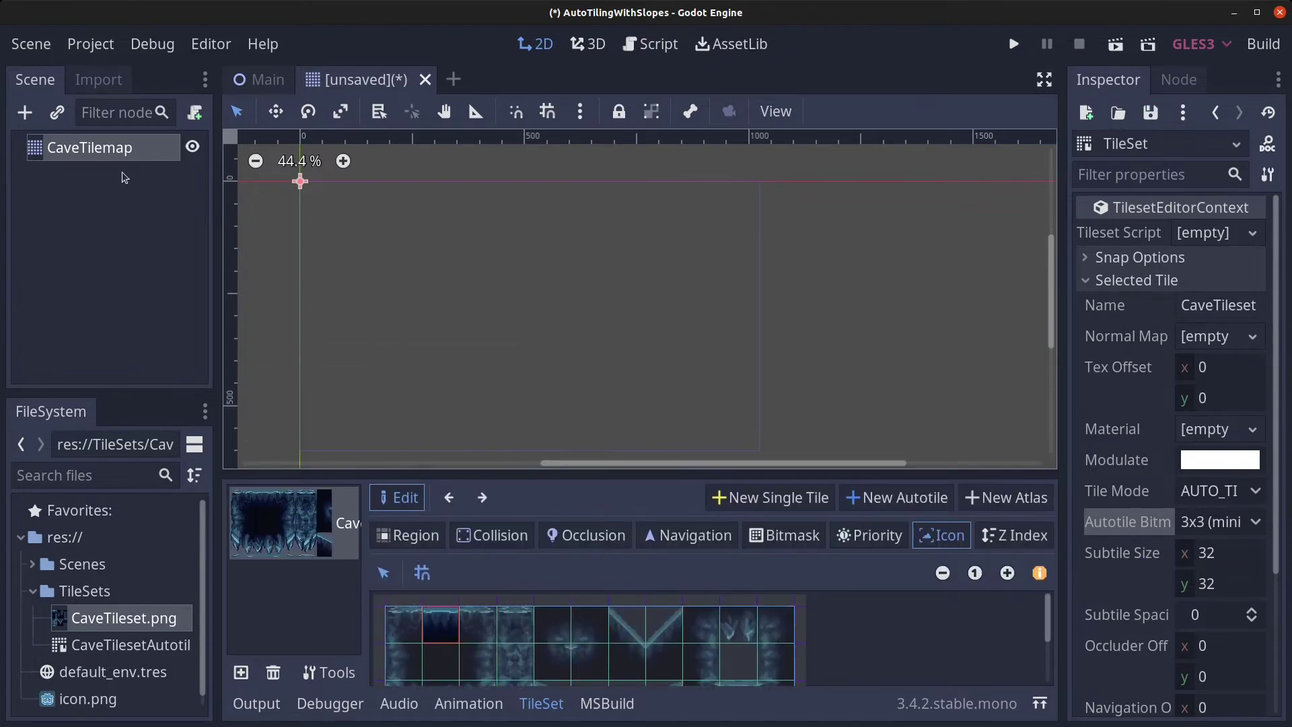
Paint a ring of CaveTileset tiles in the middle of the canvas.
{"action": "left_click", "coordinate": [111, 148]}
{"action": "left_click", "coordinate": [931, 278]}
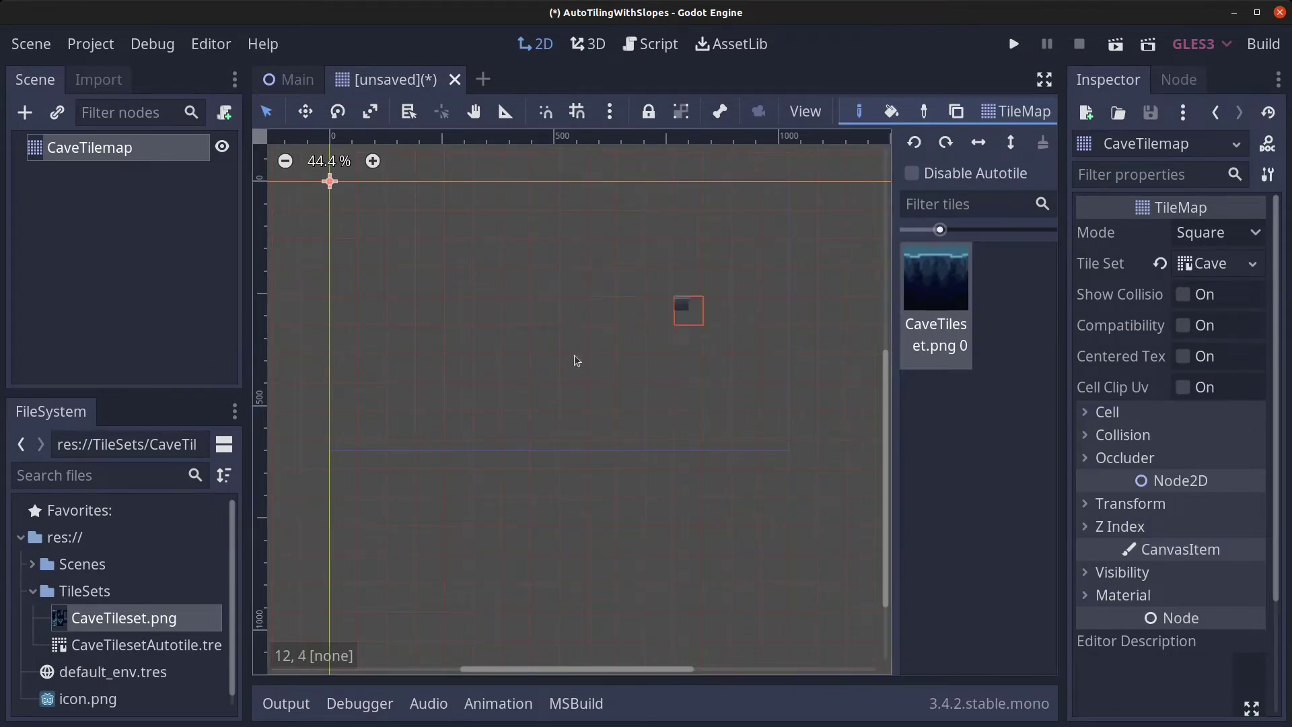
{"action": "mouse_move", "coordinate": [510, 304]}
{"action": "left_mouse_down"}
{"action": "mouse_move", "coordinate": [600, 338]}
{"action": "mouse_move", "coordinate": [510, 339]}
{"action": "mouse_move", "coordinate": [599, 337]}
{"action": "mouse_move", "coordinate": [514, 366]}
{"action": "mouse_move", "coordinate": [480, 359]}
{"action": "mouse_move", "coordinate": [471, 326]}
{"action": "left_mouse_up"}
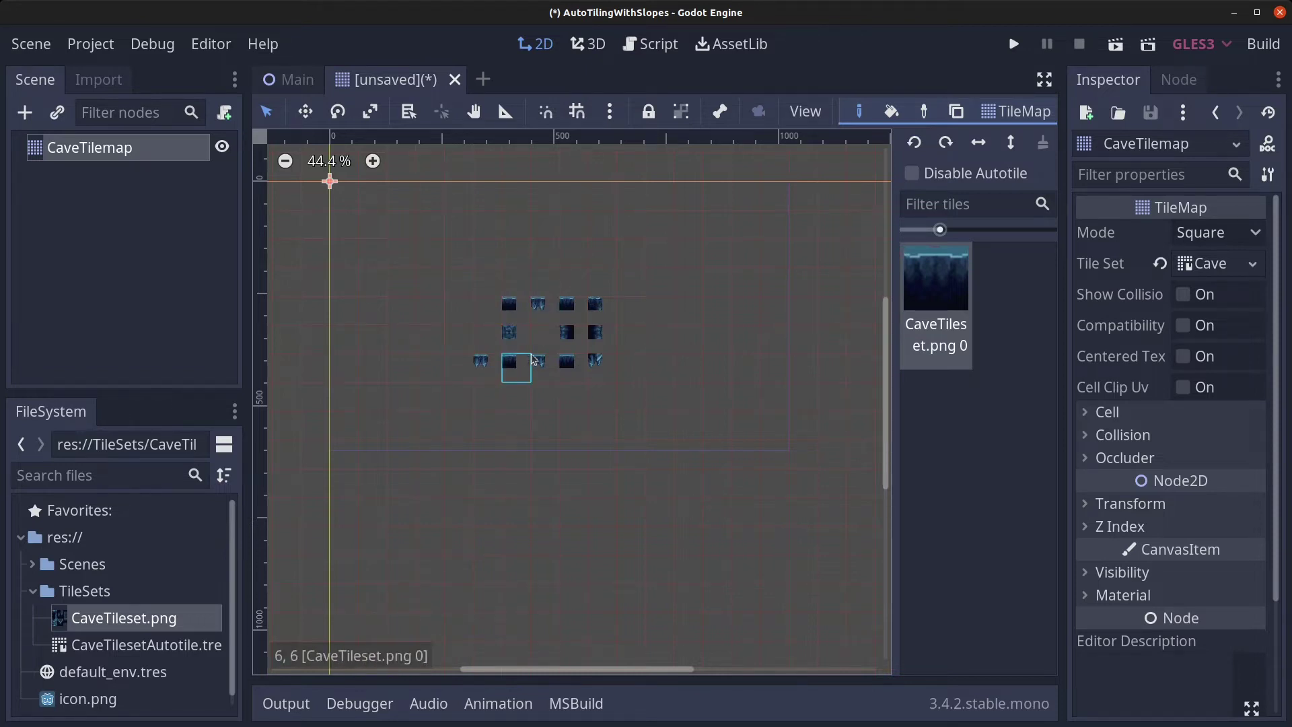
Set CaveTilemap's cell size to 32 by 32.
{"action": "left_click", "coordinate": [1091, 417]}
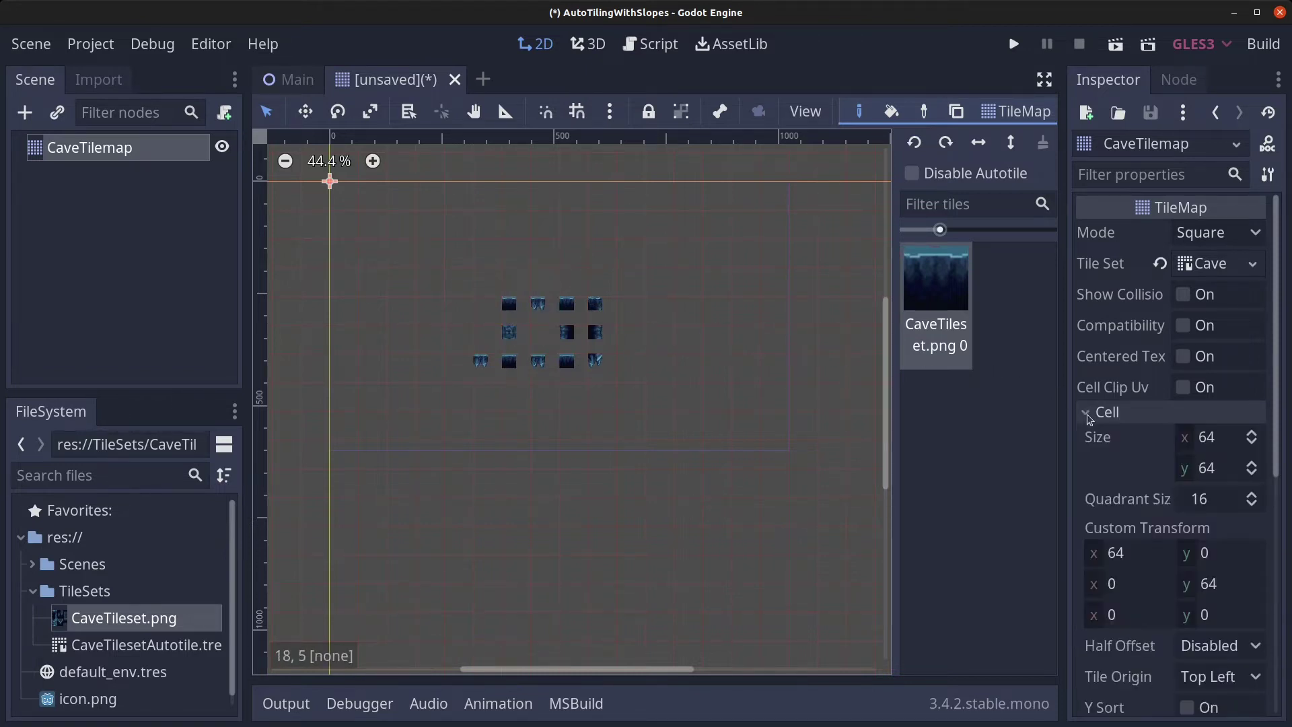
{"action": "left_click", "coordinate": [1222, 440]}
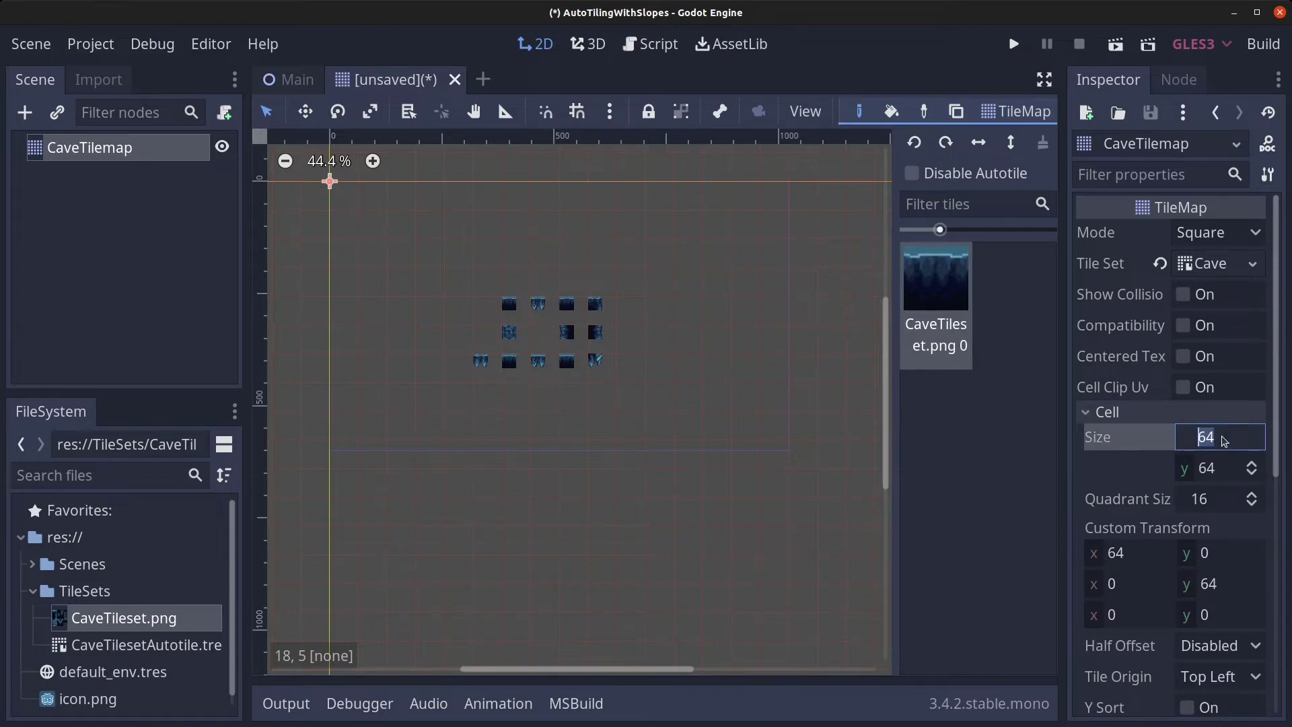
{"action": "type", "text": "32"}
{"action": "left_click", "coordinate": [1227, 467]}
{"action": "type", "text": "32"}
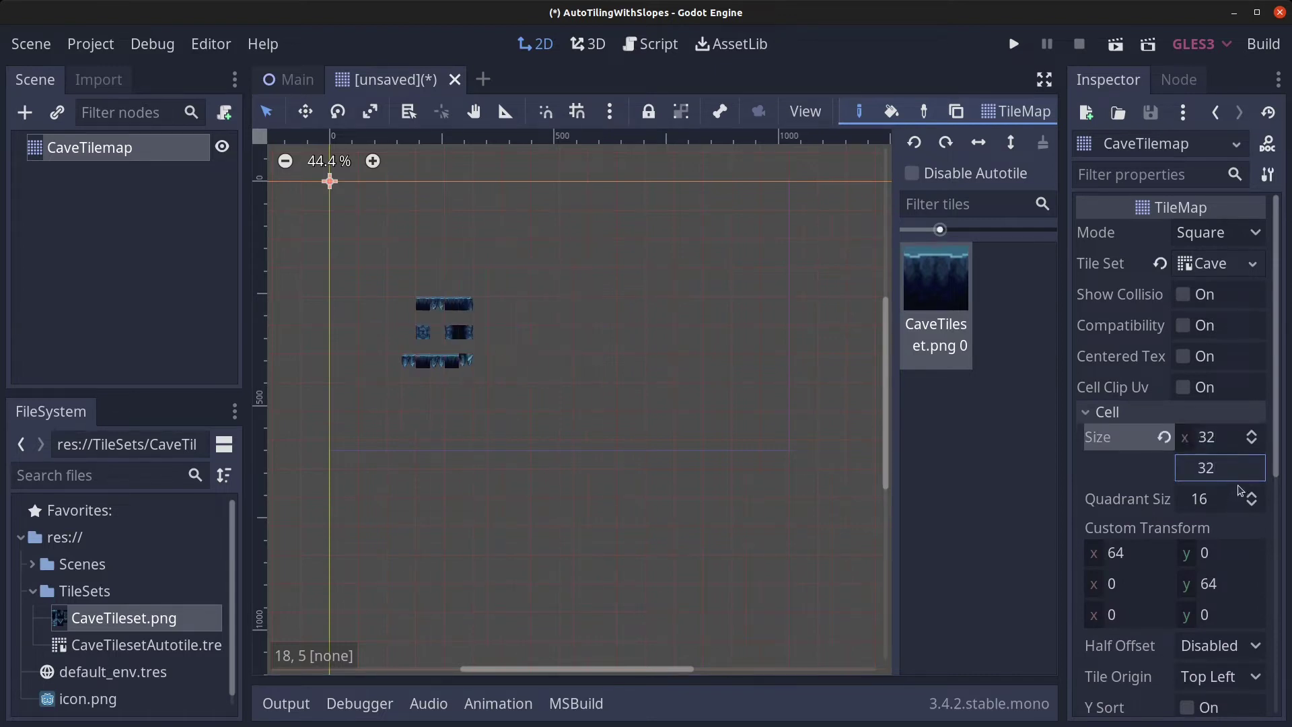
{"action": "key", "text": "Return"}
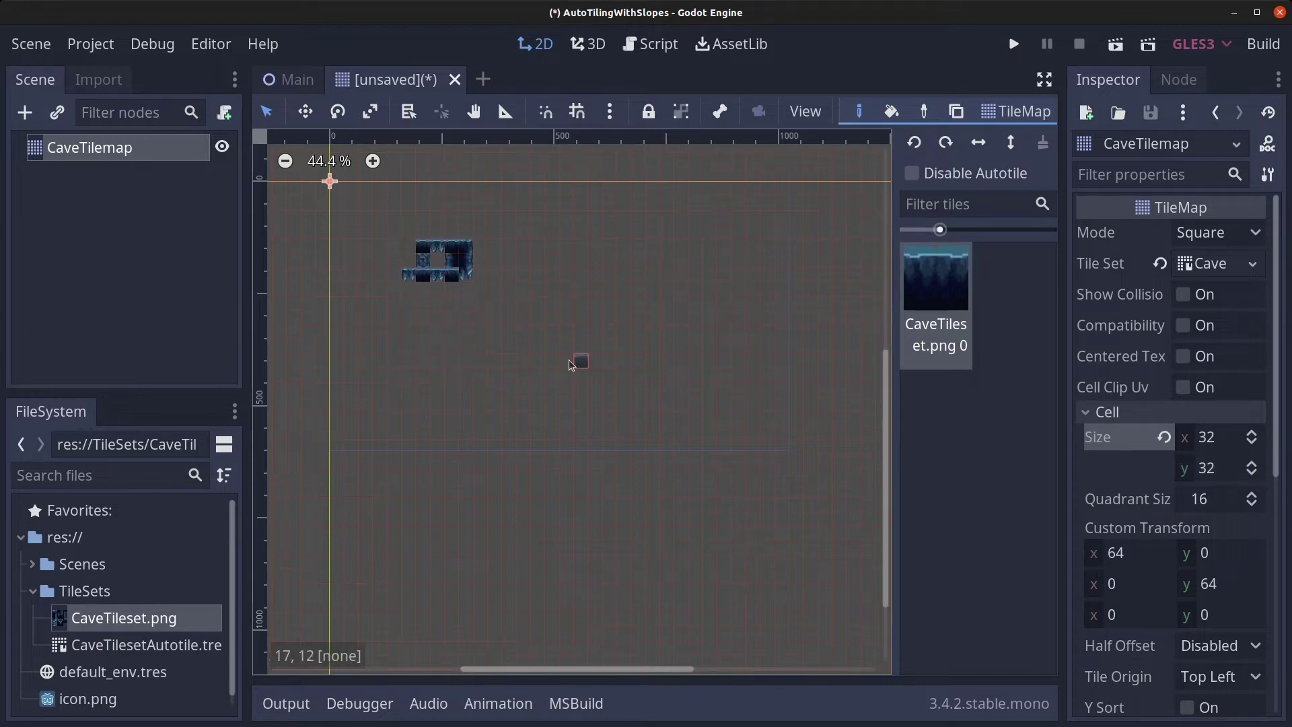
Paint more cave tiles toward the upper left to widen the cave.
{"action": "mouse_move", "coordinate": [430, 257]}
{"action": "left_mouse_down"}
{"action": "mouse_move", "coordinate": [479, 292]}
{"action": "mouse_move", "coordinate": [507, 275]}
{"action": "mouse_move", "coordinate": [591, 279]}
{"action": "left_mouse_up"}
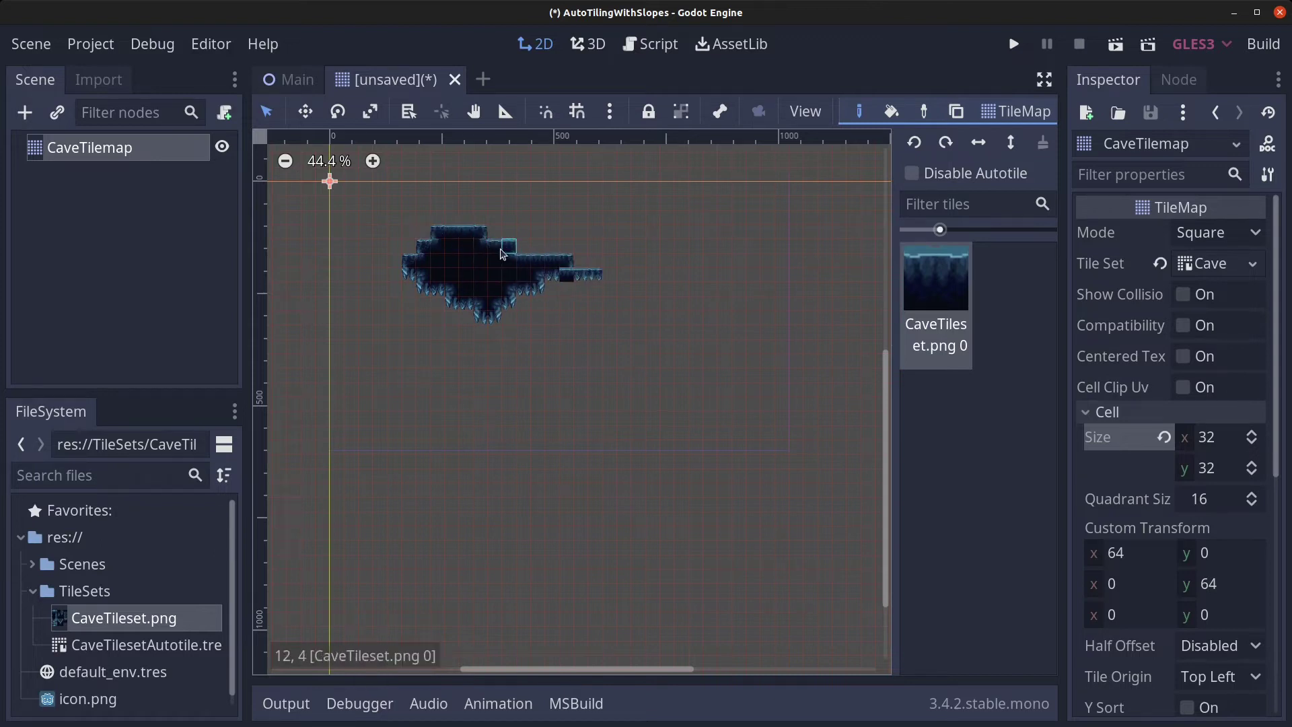
{"action": "left_click_drag", "start_coordinate": [592, 279], "coordinate": [596, 296]}
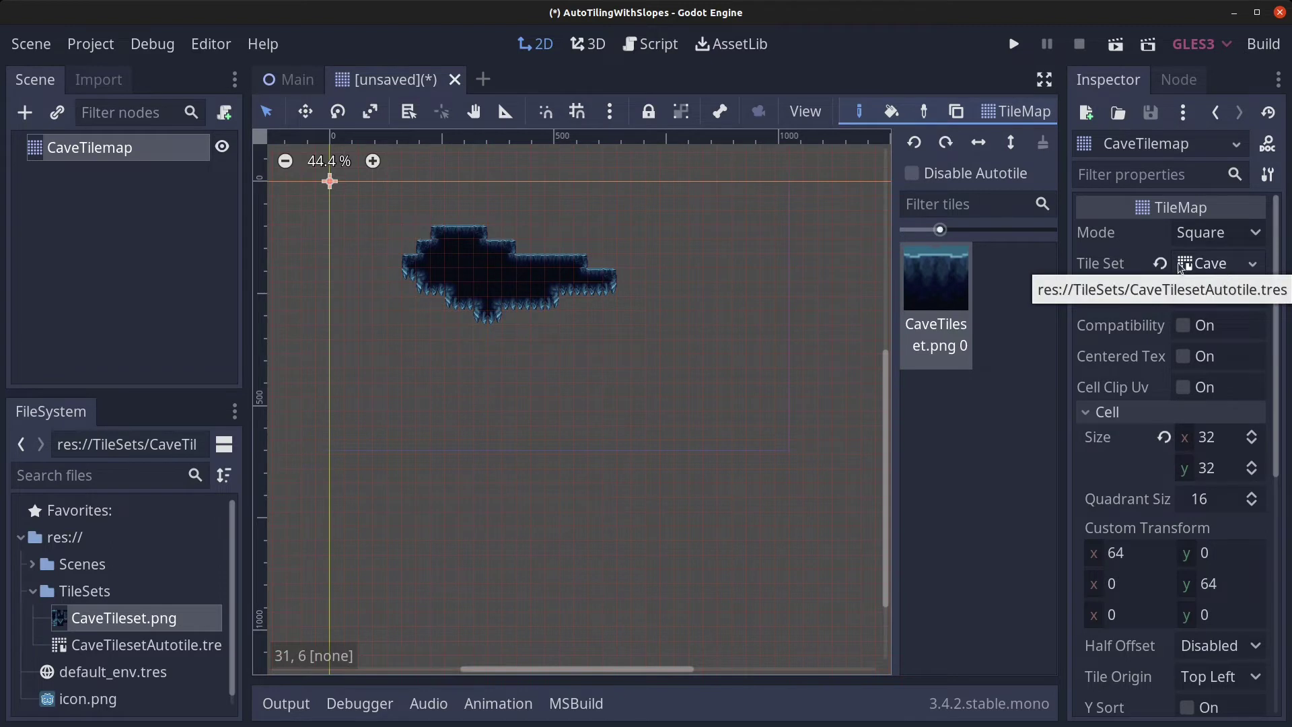
Reopen the tileset, select the cave texture's autotile, and enlarge the editor panel.
{"action": "left_click", "coordinate": [1217, 265]}
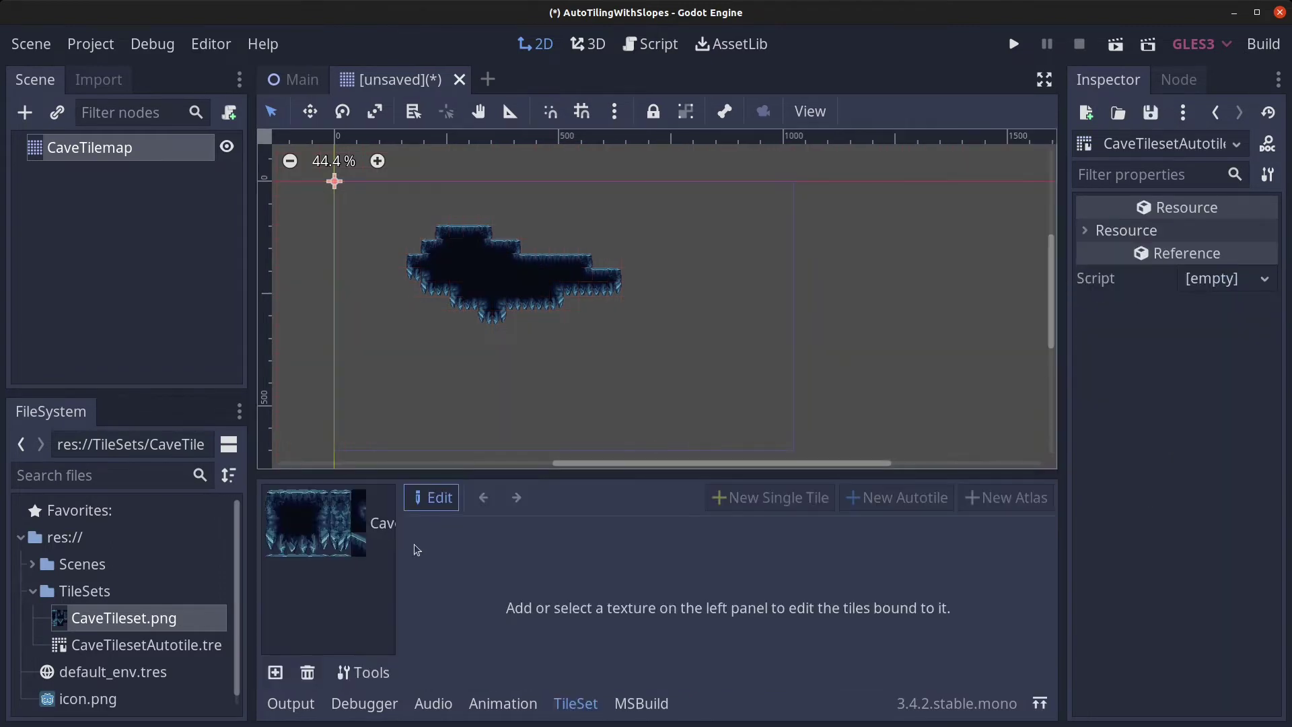
{"action": "left_click", "coordinate": [326, 532]}
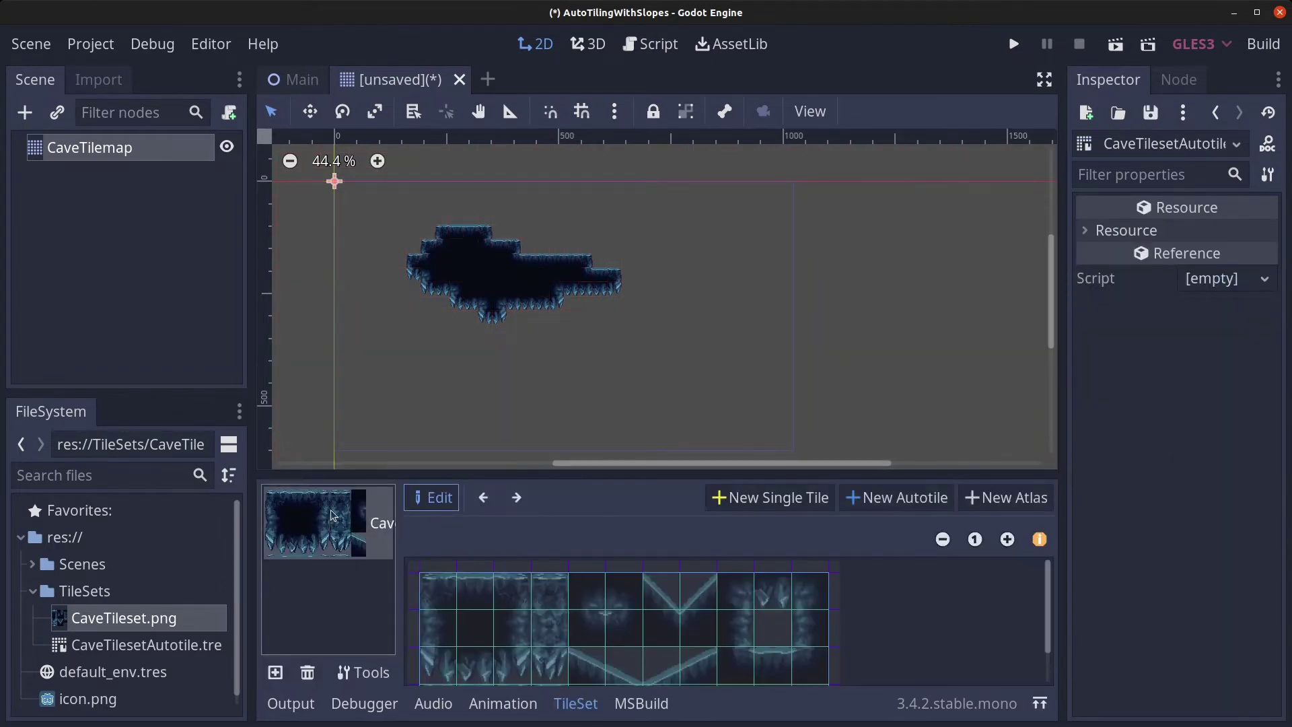
{"action": "left_click", "coordinate": [516, 499]}
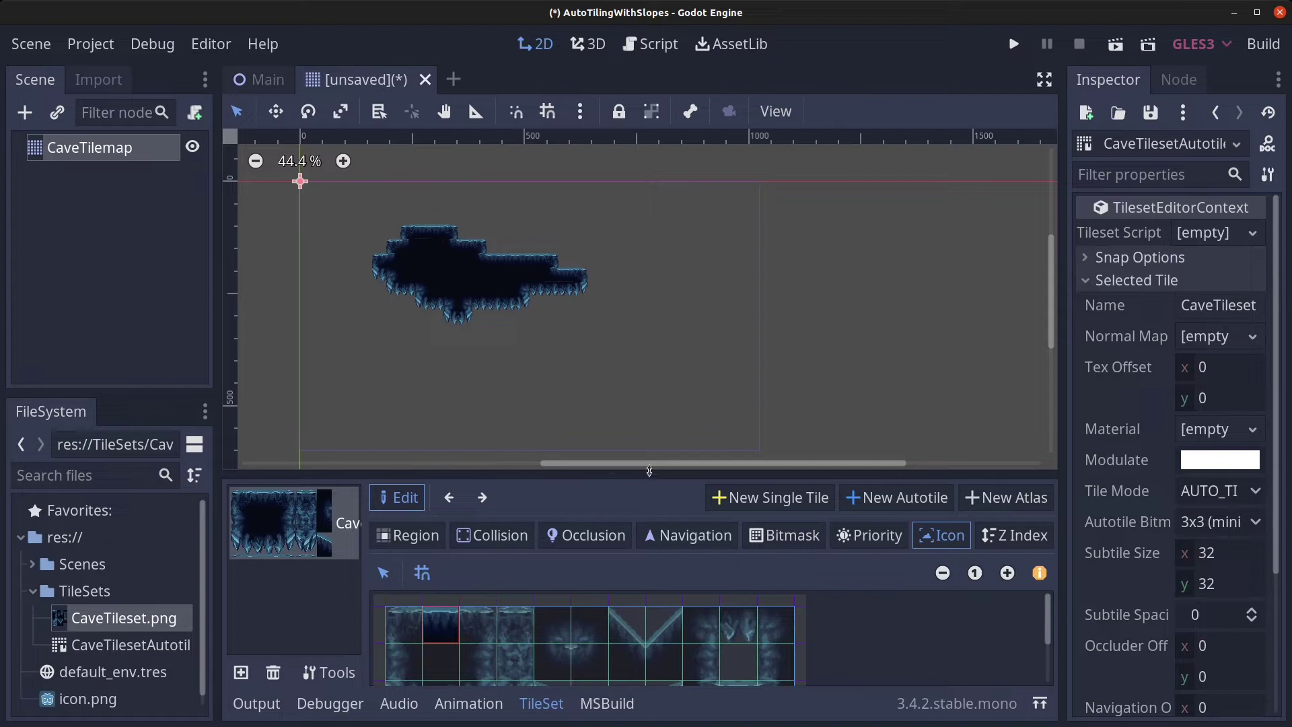
{"action": "left_click_drag", "start_coordinate": [651, 470], "coordinate": [677, 322]}
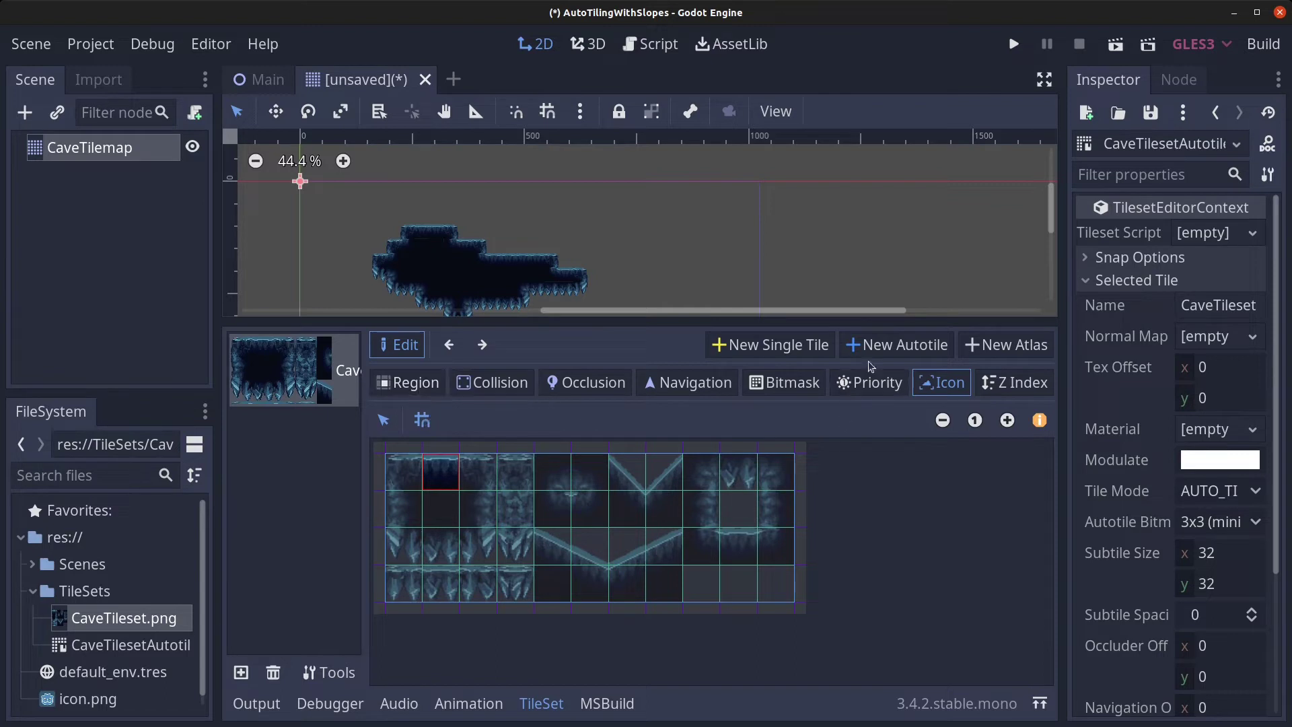
Copy the existing autotile's bitmask, then draw a new autotile region over the whole cave atlas.
{"action": "left_click", "coordinate": [788, 384]}
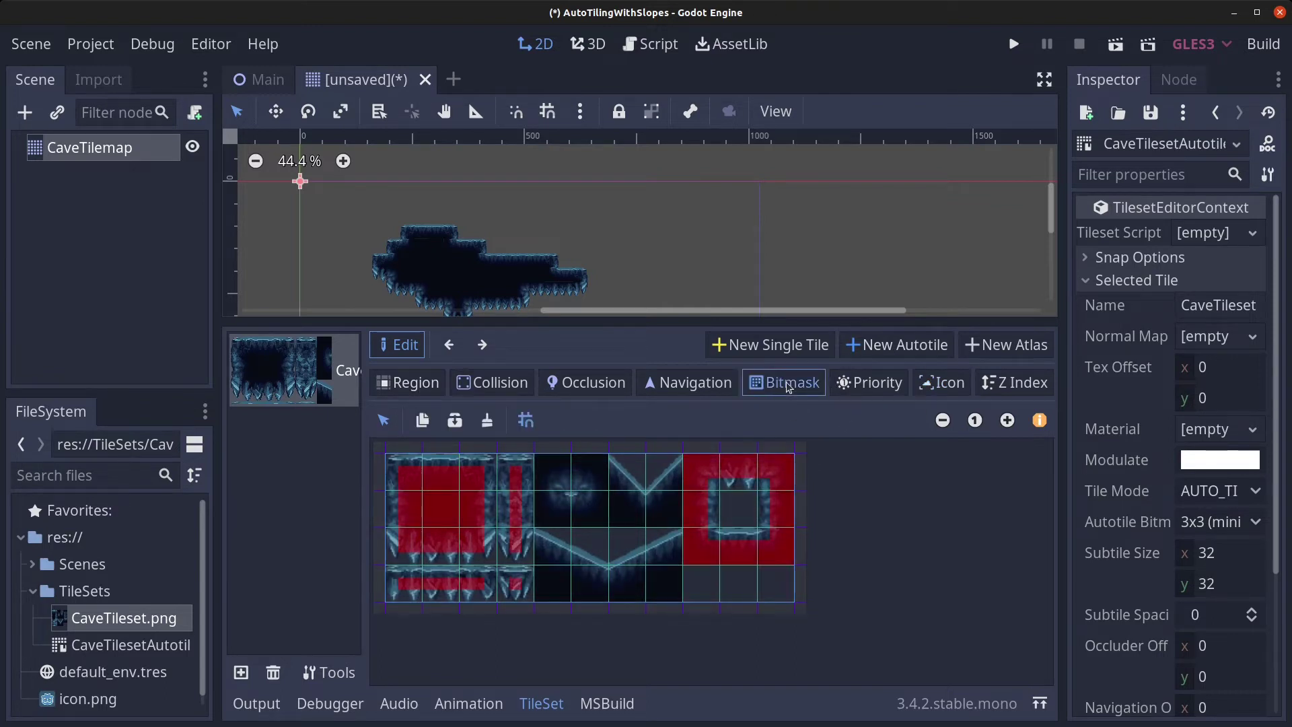
{"action": "left_click", "coordinate": [421, 419]}
{"action": "left_click", "coordinate": [907, 346]}
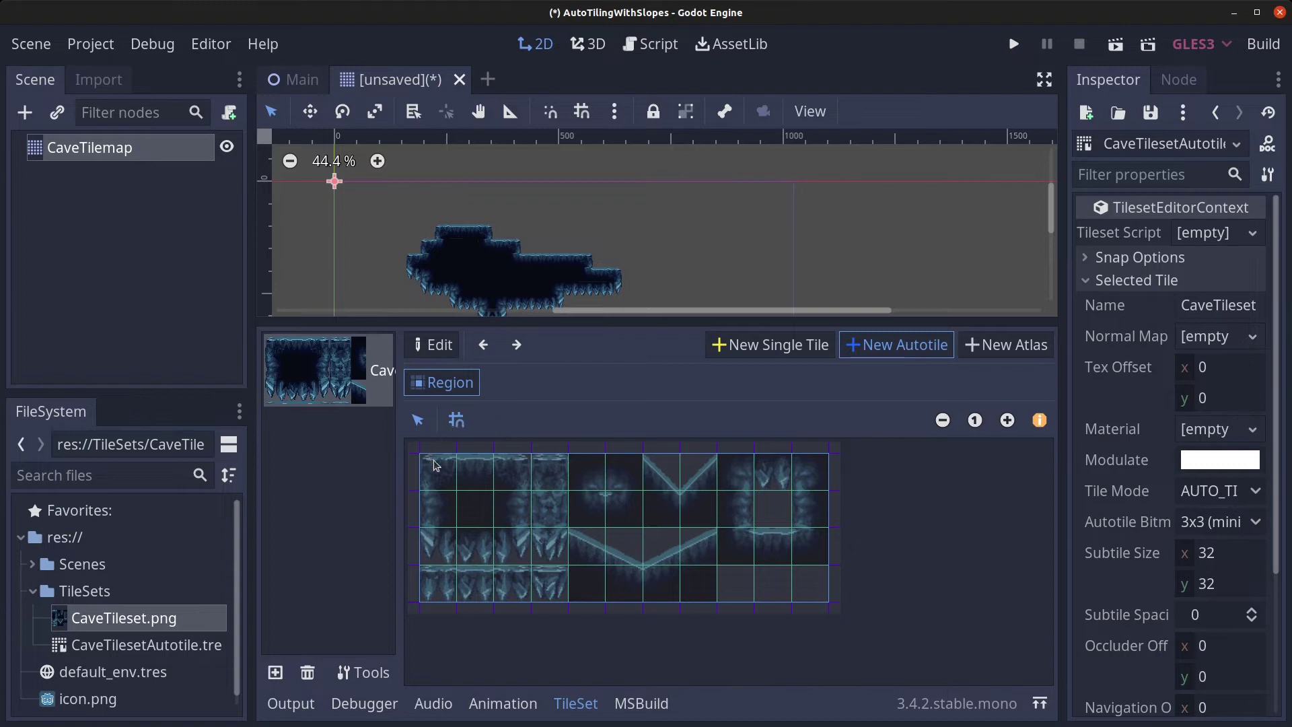
{"action": "left_click_drag", "start_coordinate": [425, 462], "coordinate": [808, 592]}
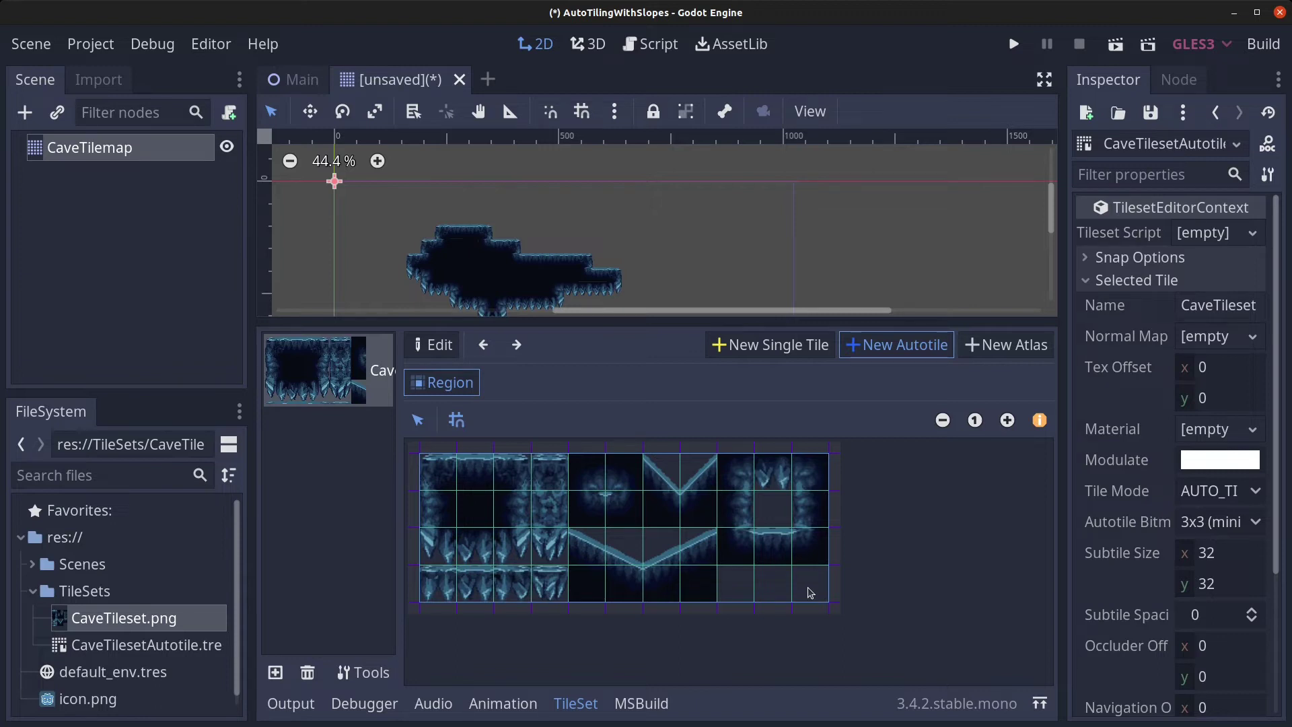
{"action": "left_click_drag", "start_coordinate": [808, 592], "coordinate": [820, 585]}
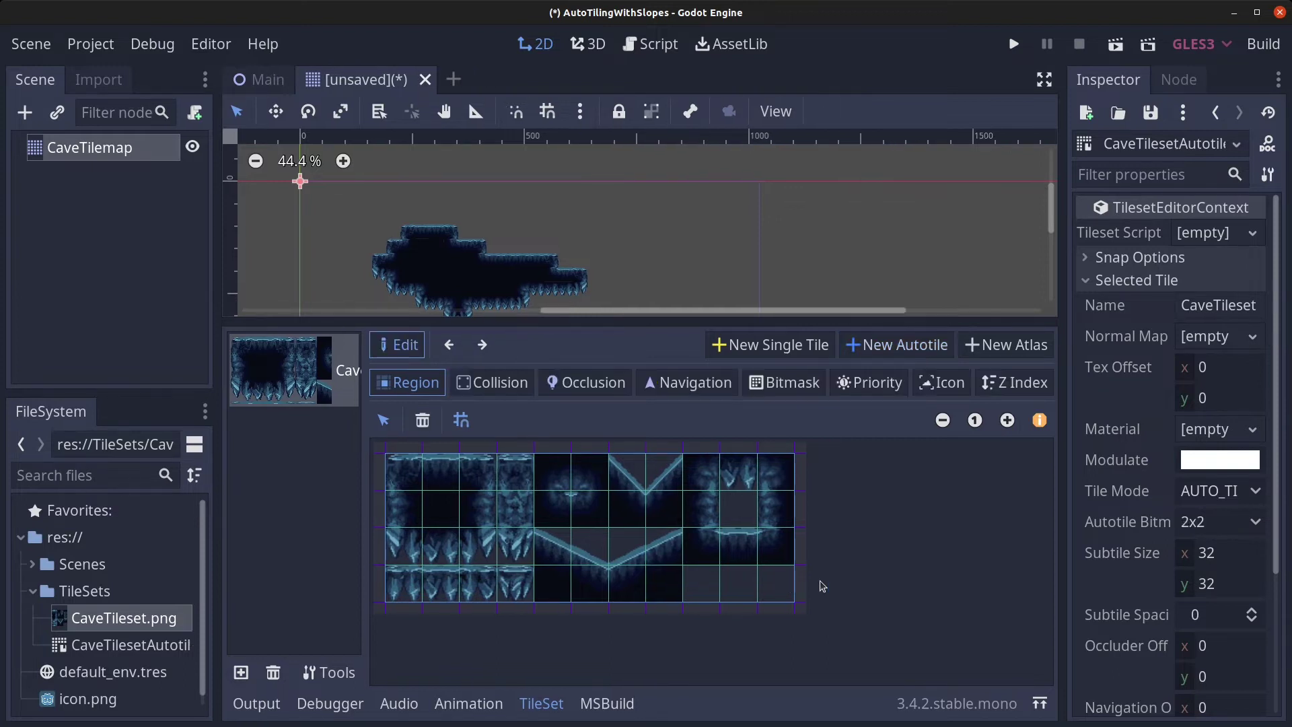
Paste the saved bitmask onto the new cave autotile and mark cells on the narrow tile column.
{"action": "left_click", "coordinate": [790, 390]}
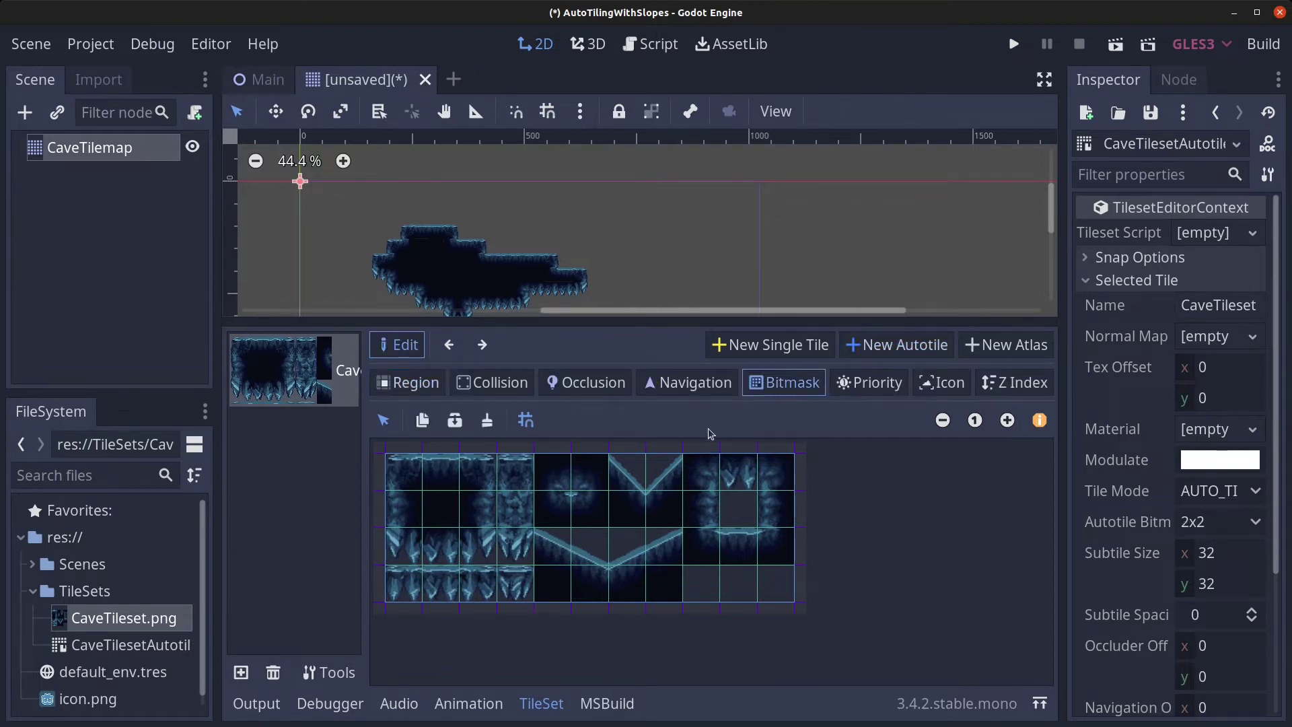
{"action": "left_click", "coordinate": [454, 422]}
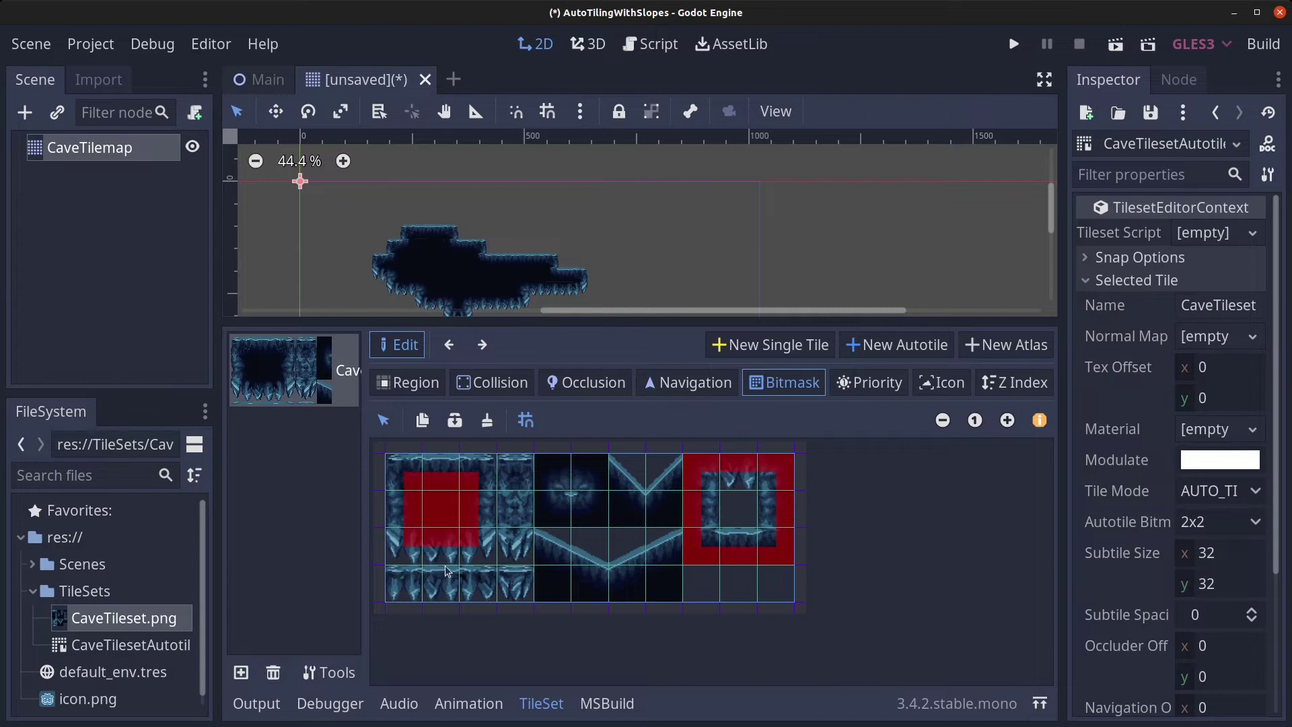
{"action": "left_click_drag", "start_coordinate": [515, 479], "coordinate": [514, 546]}
Set the autotile bitmask mode to 3x3 (minimal) and clear the narrow tile's left cells.
{"action": "left_click", "coordinate": [1221, 519]}
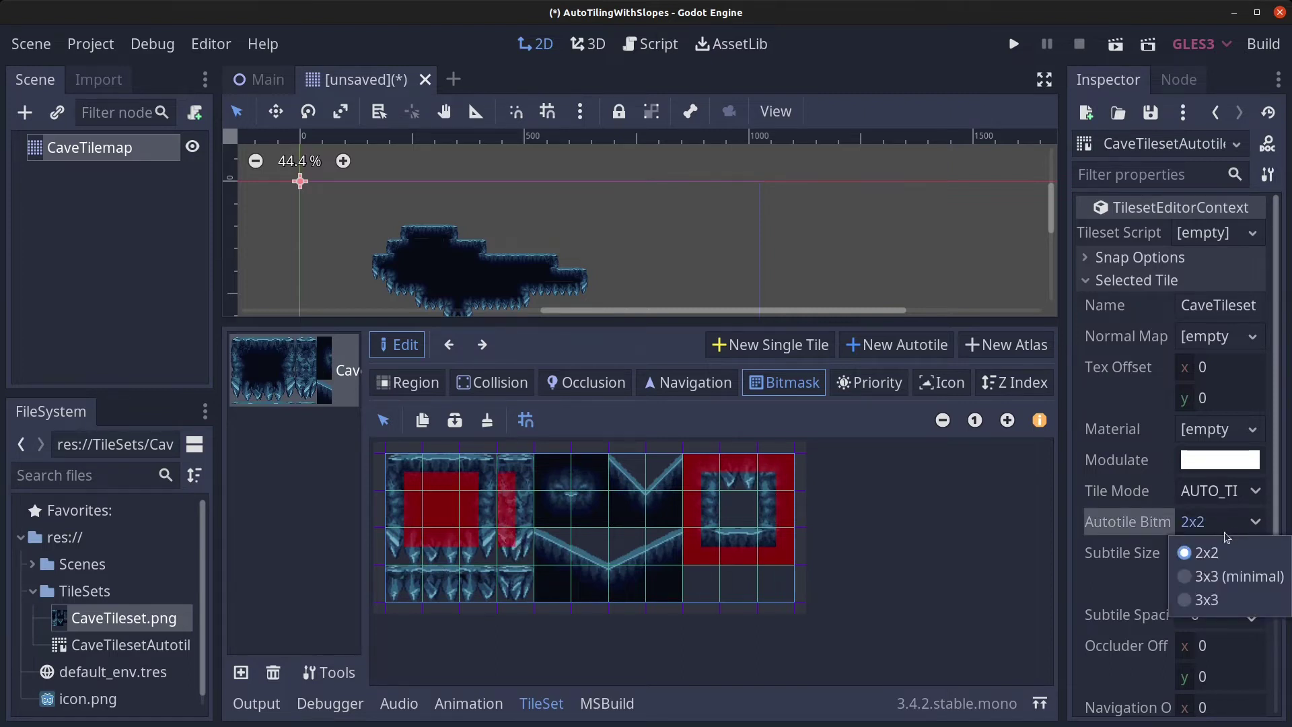
{"action": "left_click", "coordinate": [1237, 577]}
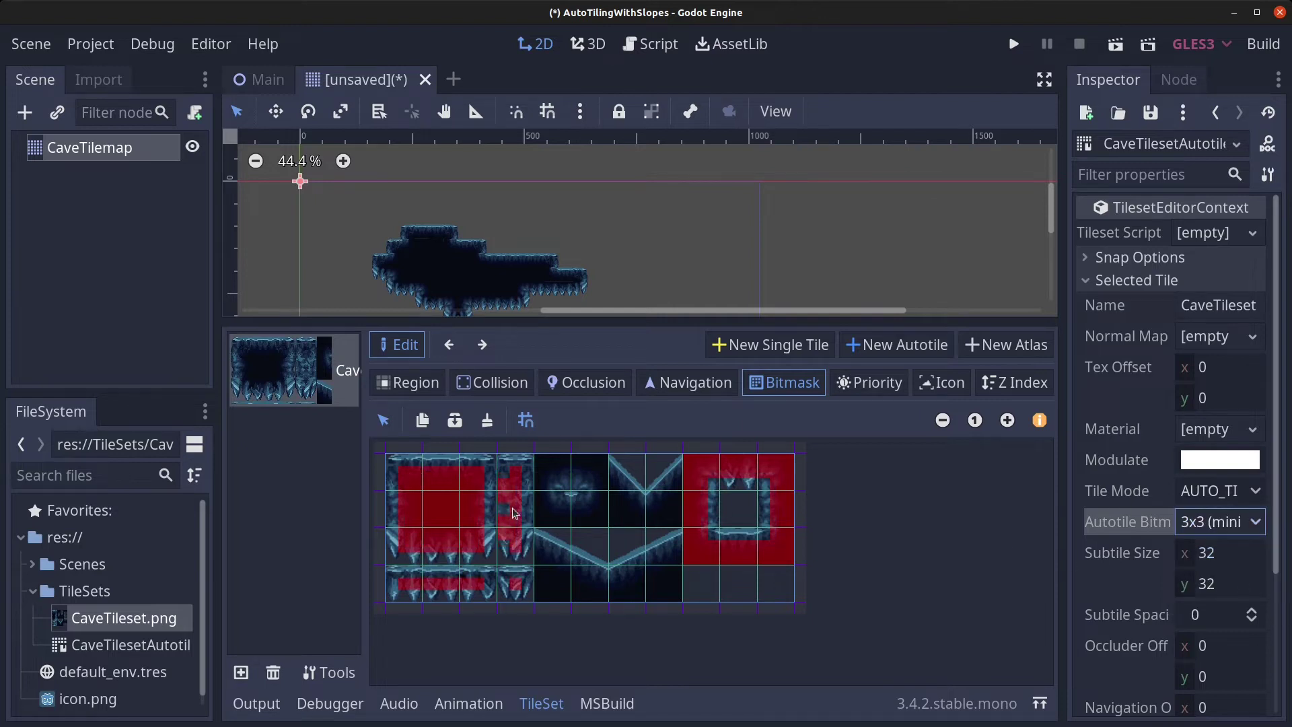
{"action": "right_click_drag", "start_coordinate": [508, 495], "coordinate": [506, 546]}
{"action": "left_click", "coordinate": [1192, 518]}
{"action": "left_click", "coordinate": [1211, 555]}
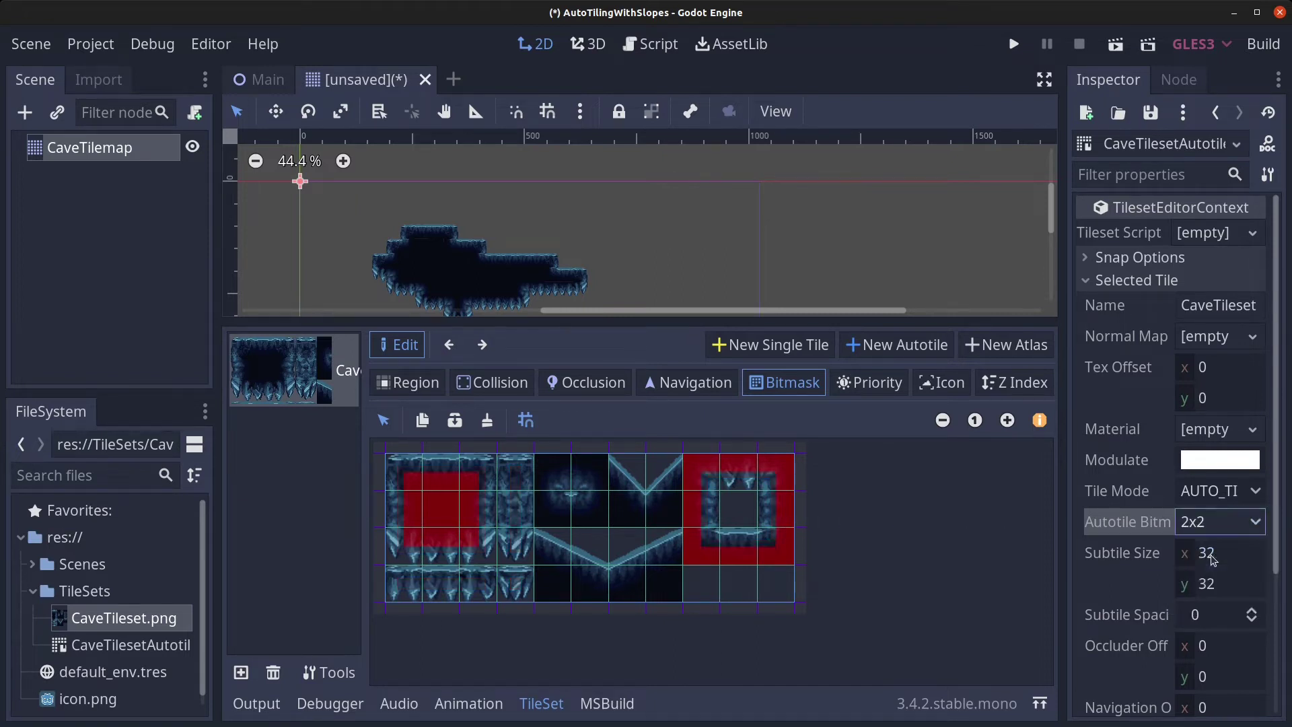
{"action": "left_click", "coordinate": [1198, 518]}
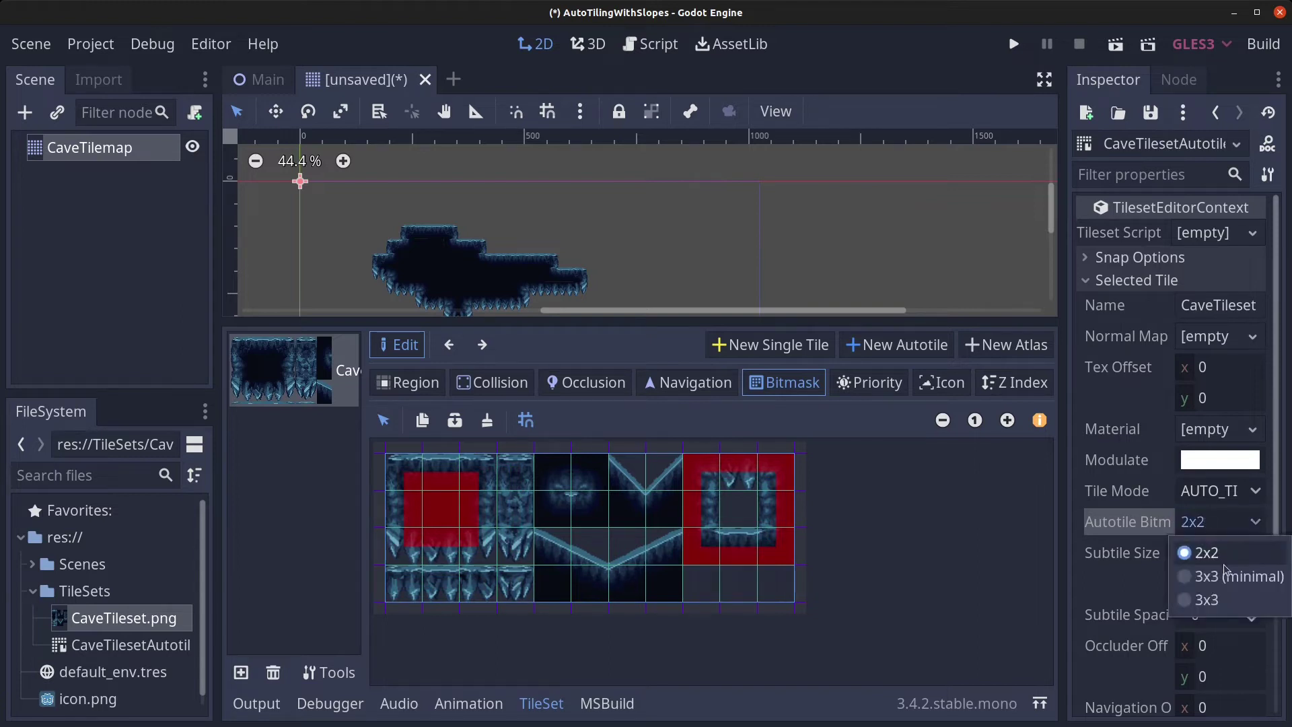
{"action": "left_click", "coordinate": [1249, 578]}
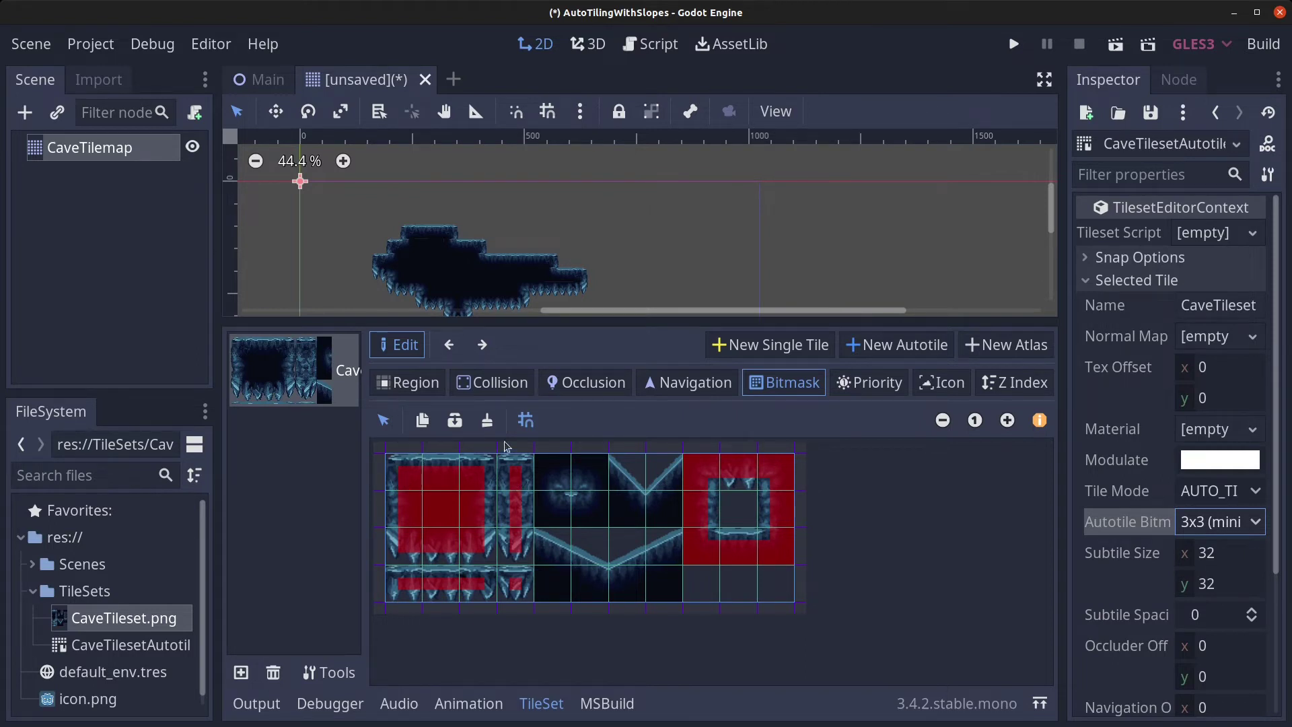
Add and erase bitmask cells on the V-shaped, slope and square tiles.
{"action": "left_click", "coordinate": [670, 474]}
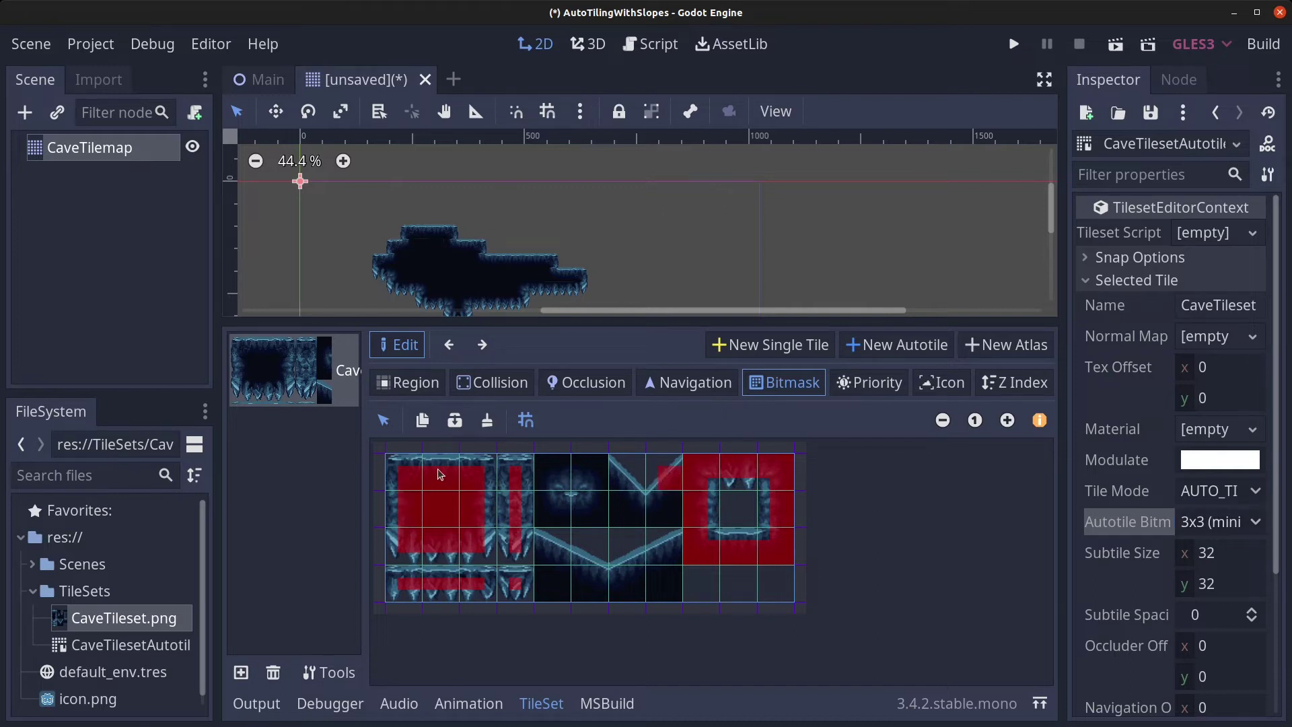
{"action": "right_click", "coordinate": [411, 485]}
{"action": "right_click", "coordinate": [470, 487]}
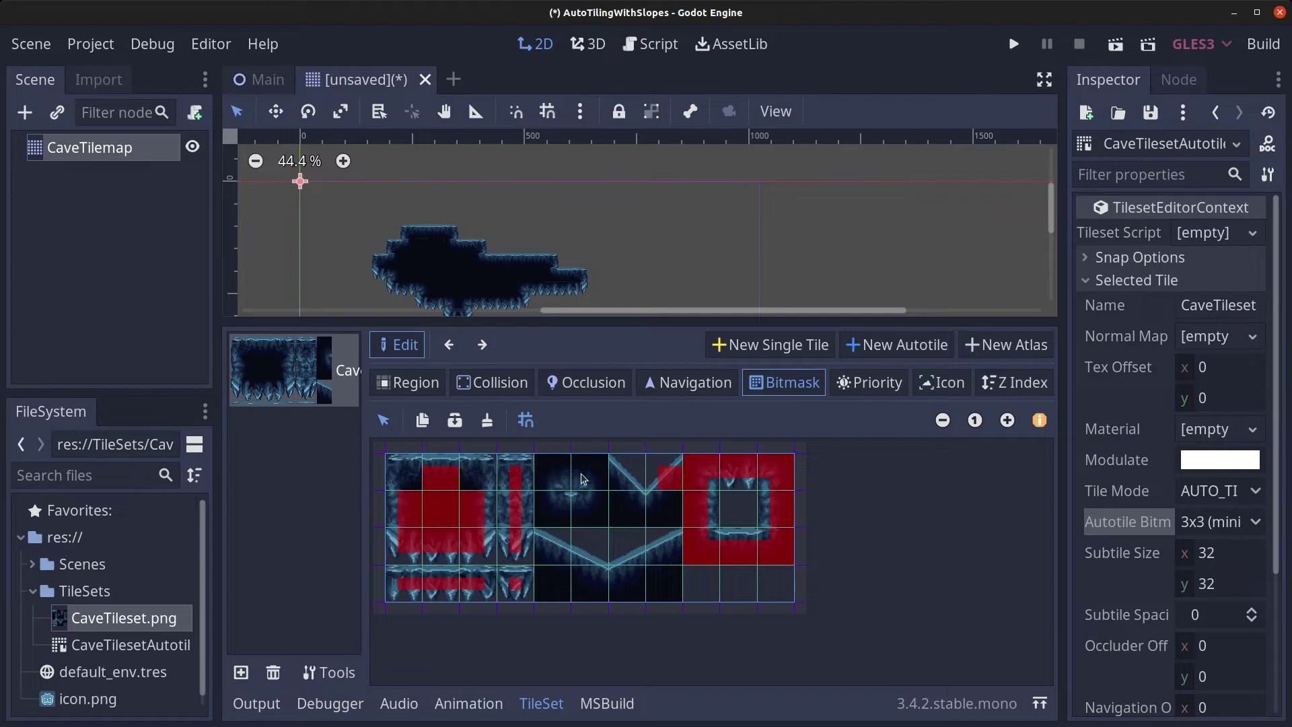
{"action": "left_click", "coordinate": [617, 476]}
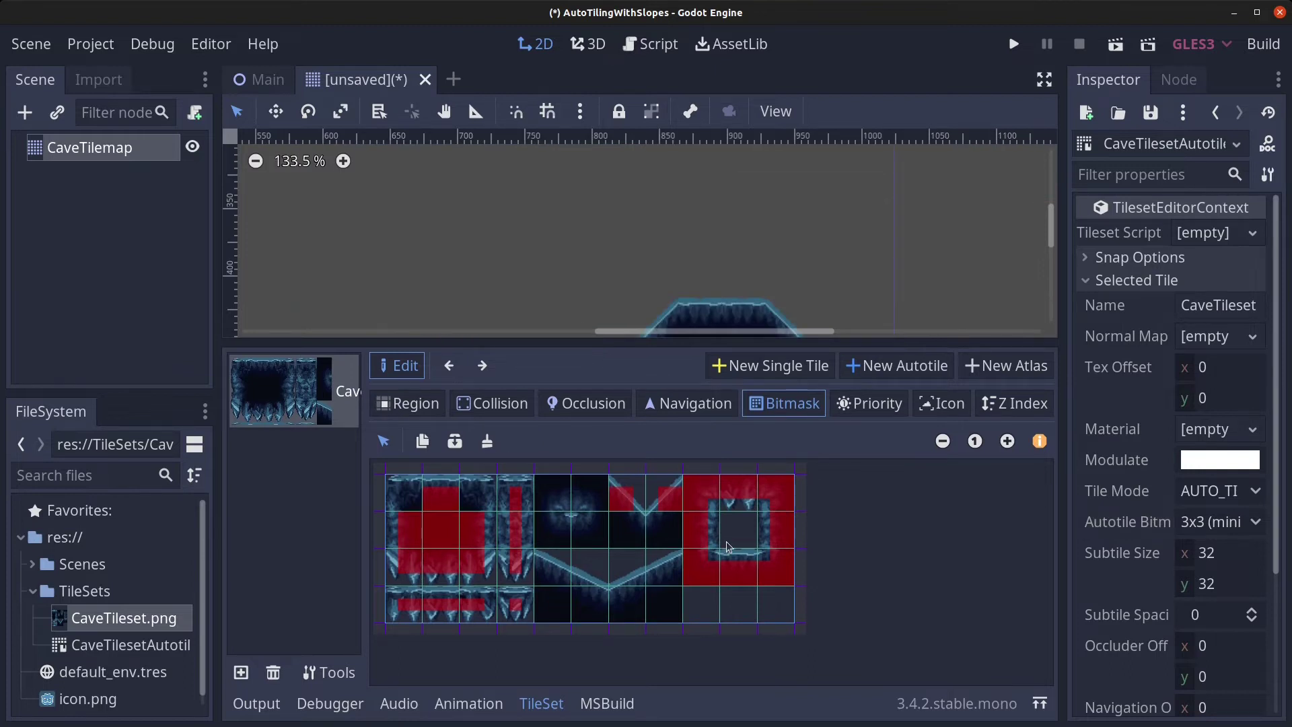
{"action": "right_click", "coordinate": [694, 562]}
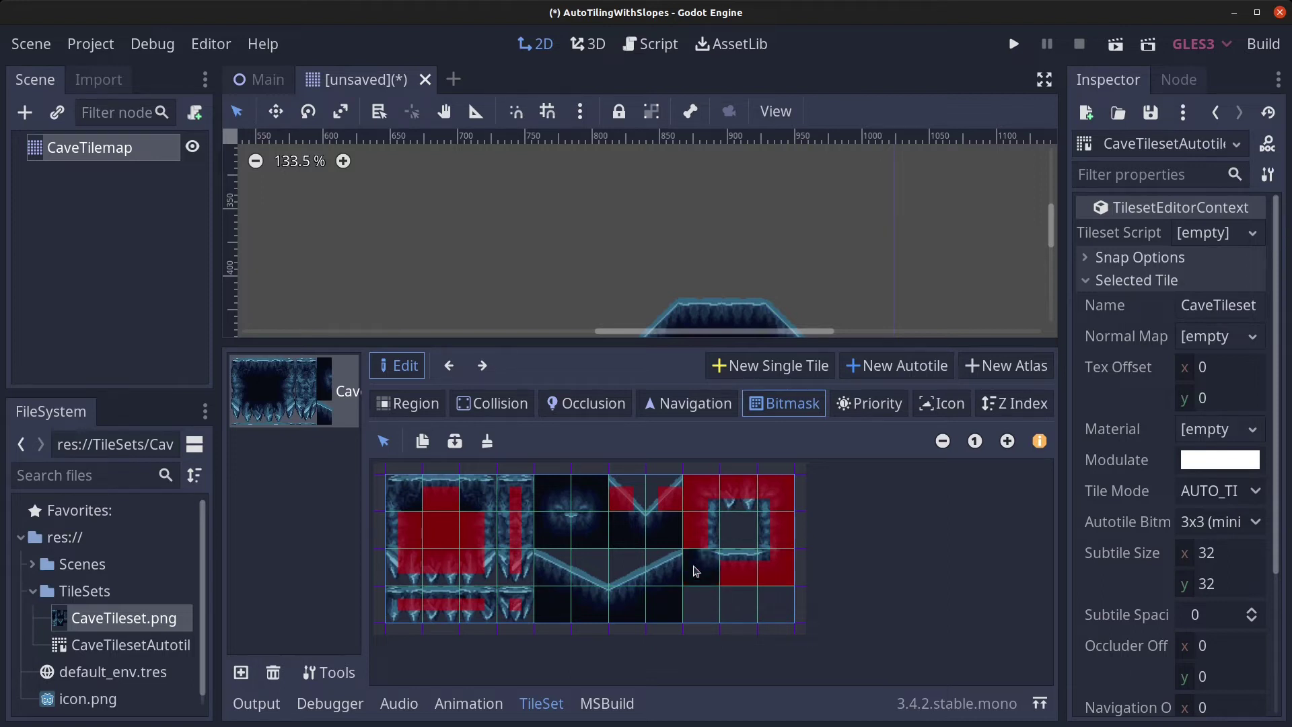
{"action": "mouse_move", "coordinate": [631, 517]}
{"action": "left_mouse_down"}
{"action": "mouse_move", "coordinate": [639, 529]}
{"action": "mouse_move", "coordinate": [617, 522]}
{"action": "left_mouse_up"}
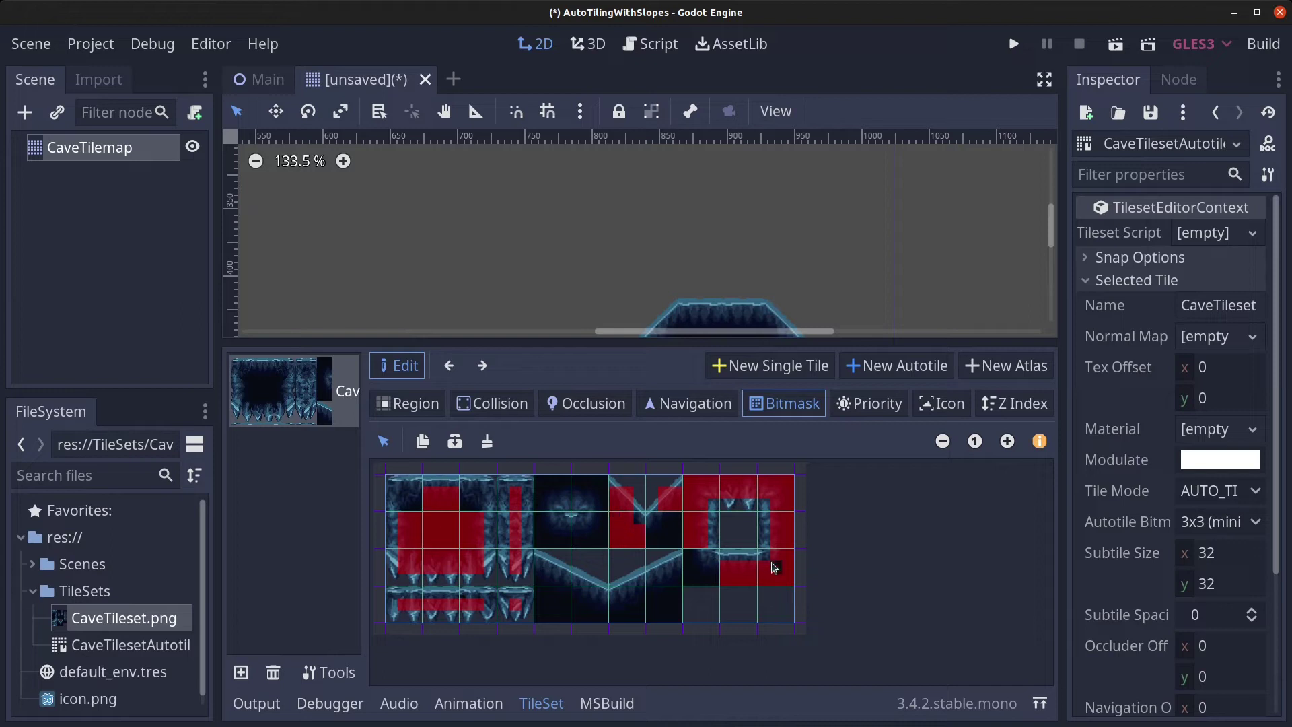
{"action": "right_click_drag", "start_coordinate": [773, 567], "coordinate": [733, 546]}
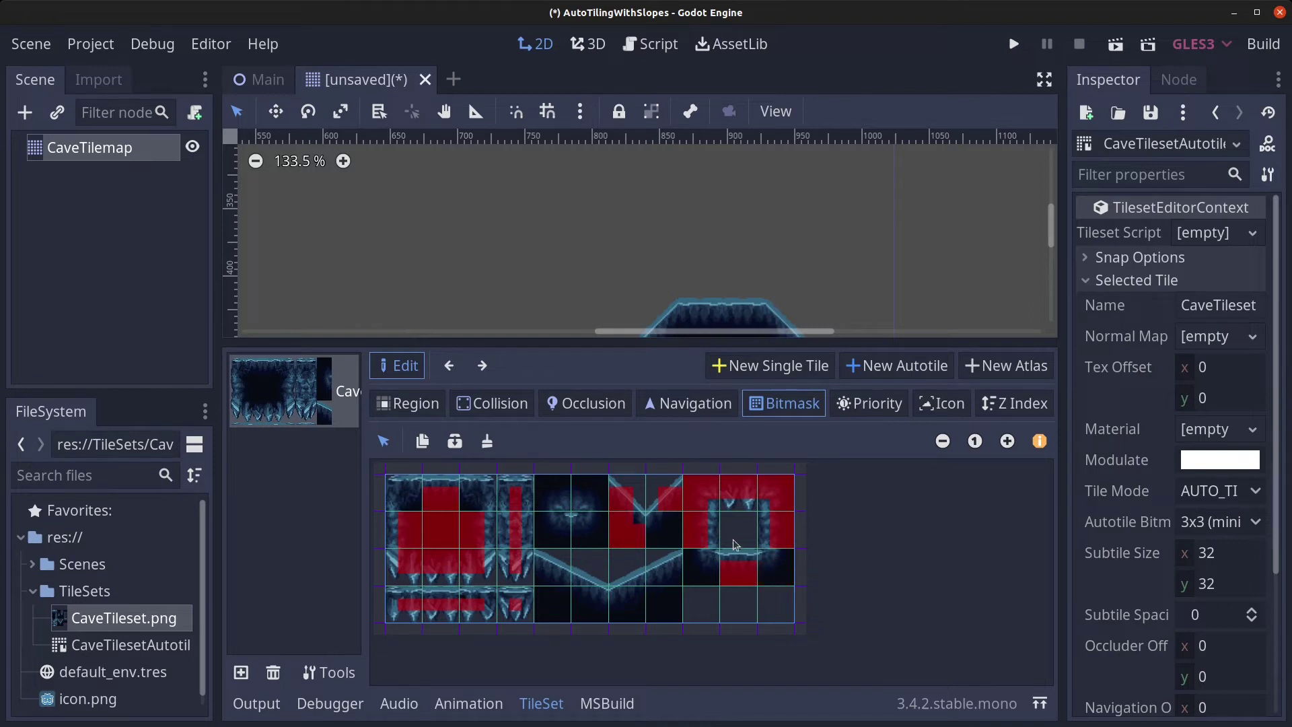
{"action": "left_click_drag", "start_coordinate": [655, 532], "coordinate": [672, 528]}
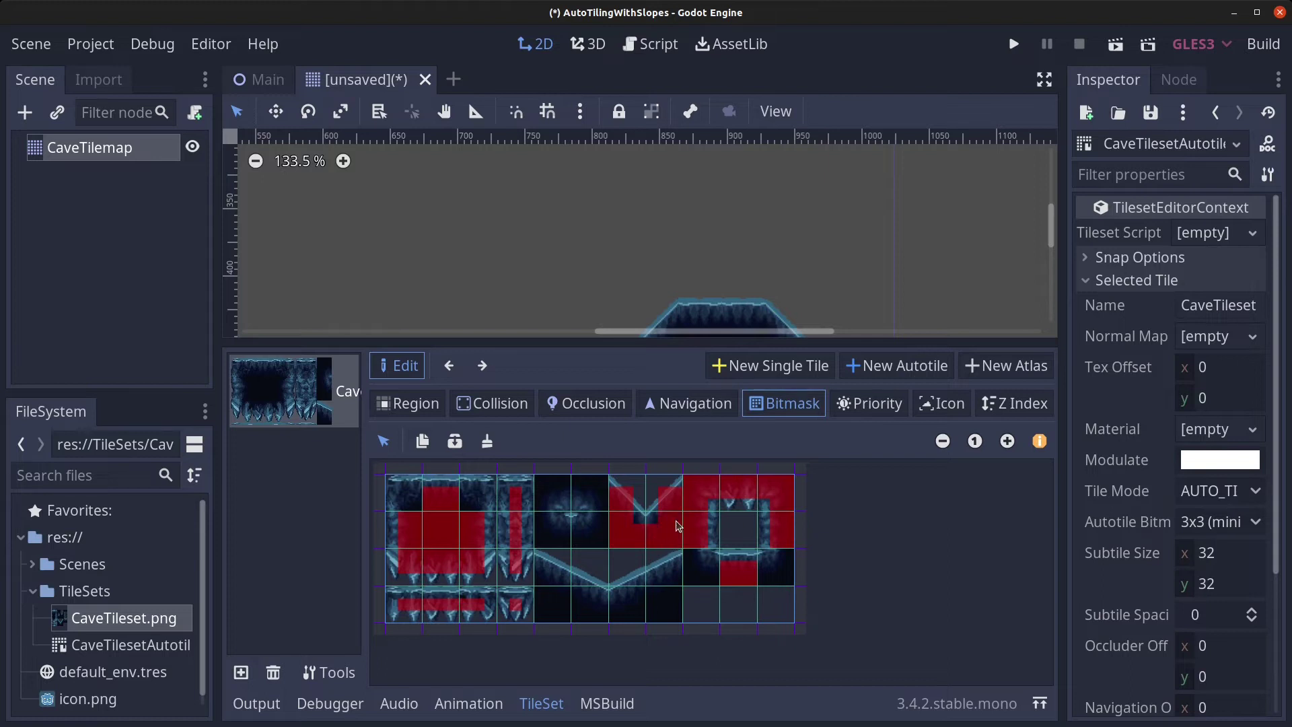
Save the cave autotile tileset resource.
{"action": "left_click", "coordinate": [1151, 115]}
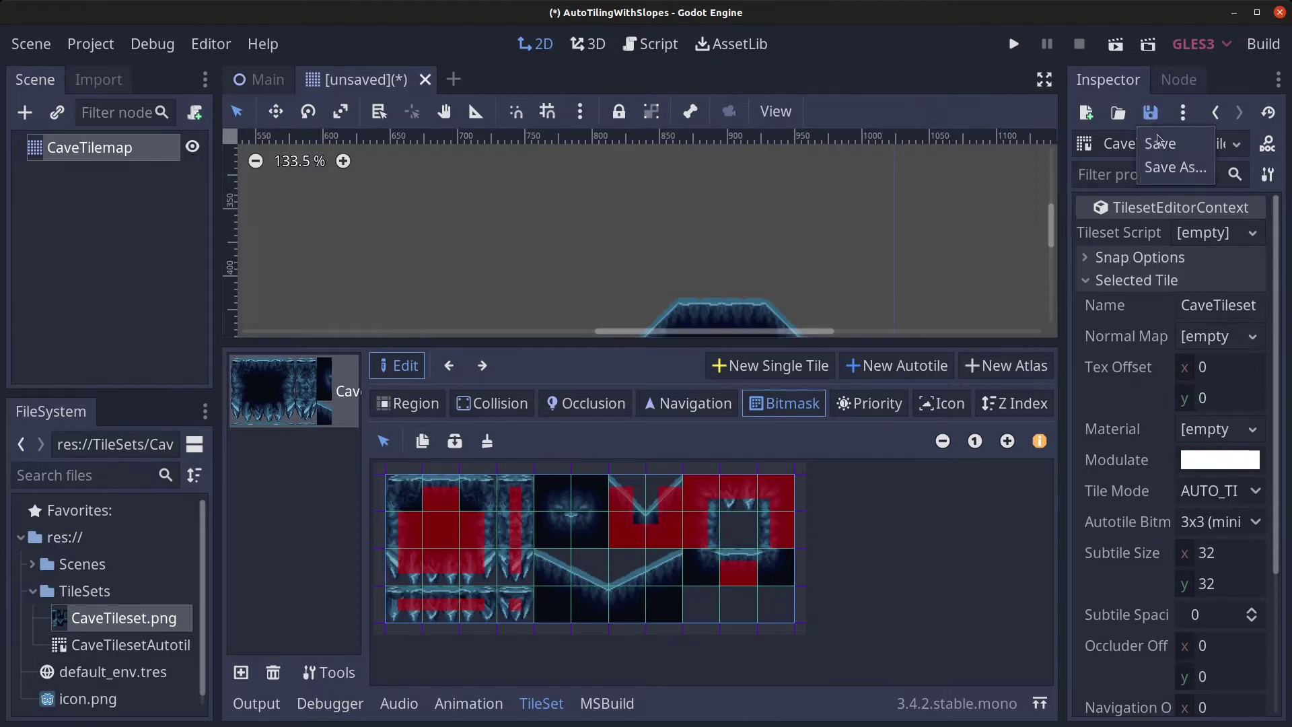
{"action": "left_click", "coordinate": [1160, 143]}
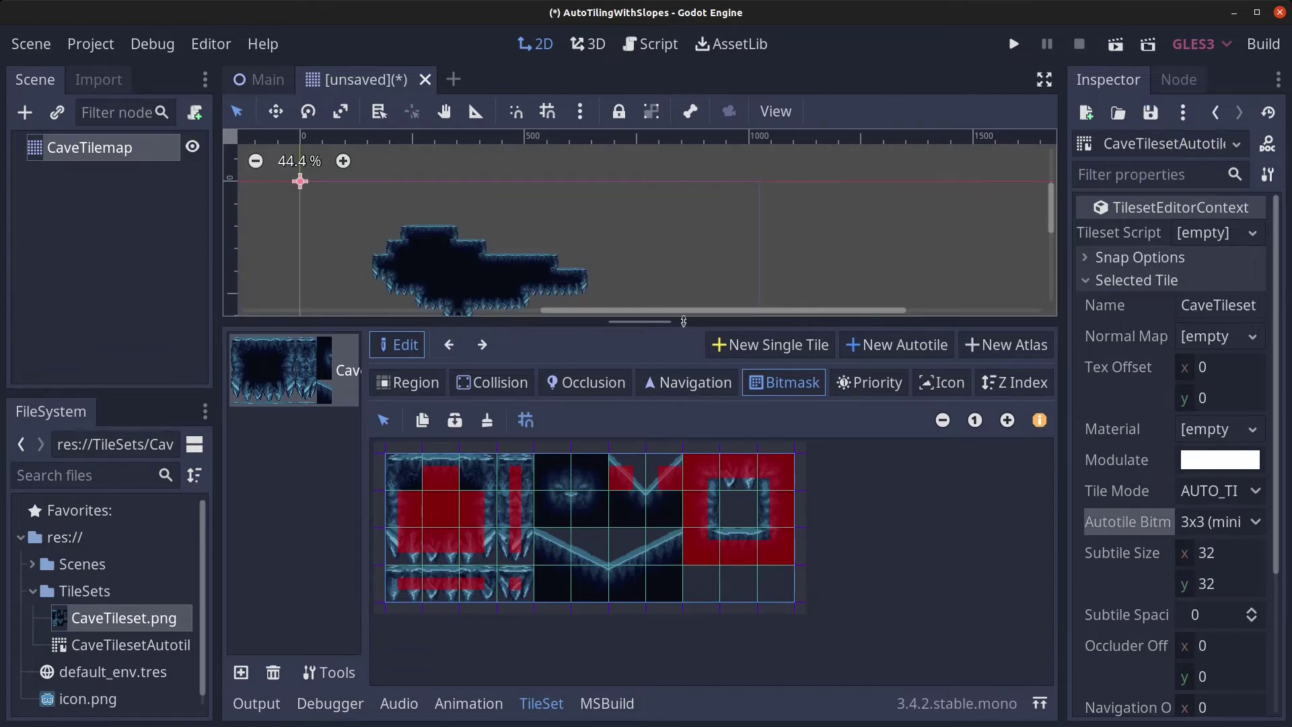
{"action": "left_click_drag", "start_coordinate": [683, 321], "coordinate": [683, 474]}
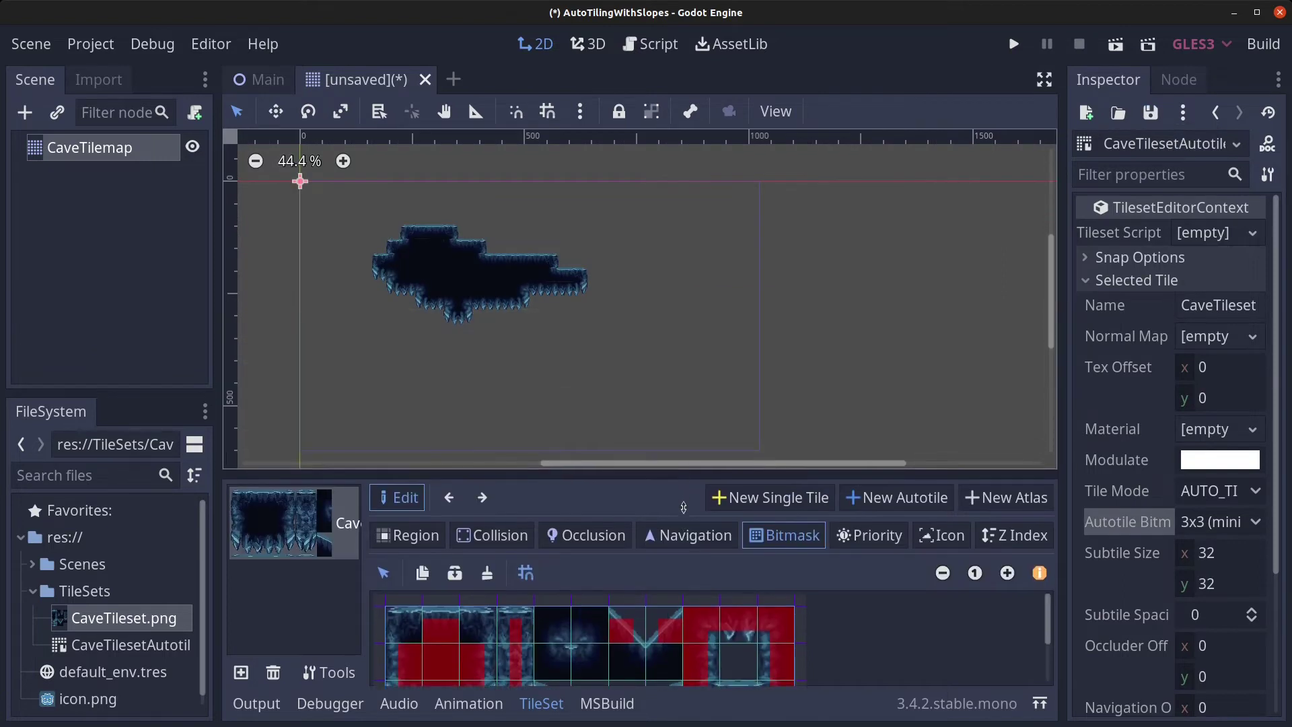
In CaveTilemap, paint a sloped shape with CaveTileset.png 1, then a taller block with CaveTileset.png 0.
{"action": "left_click", "coordinate": [88, 149]}
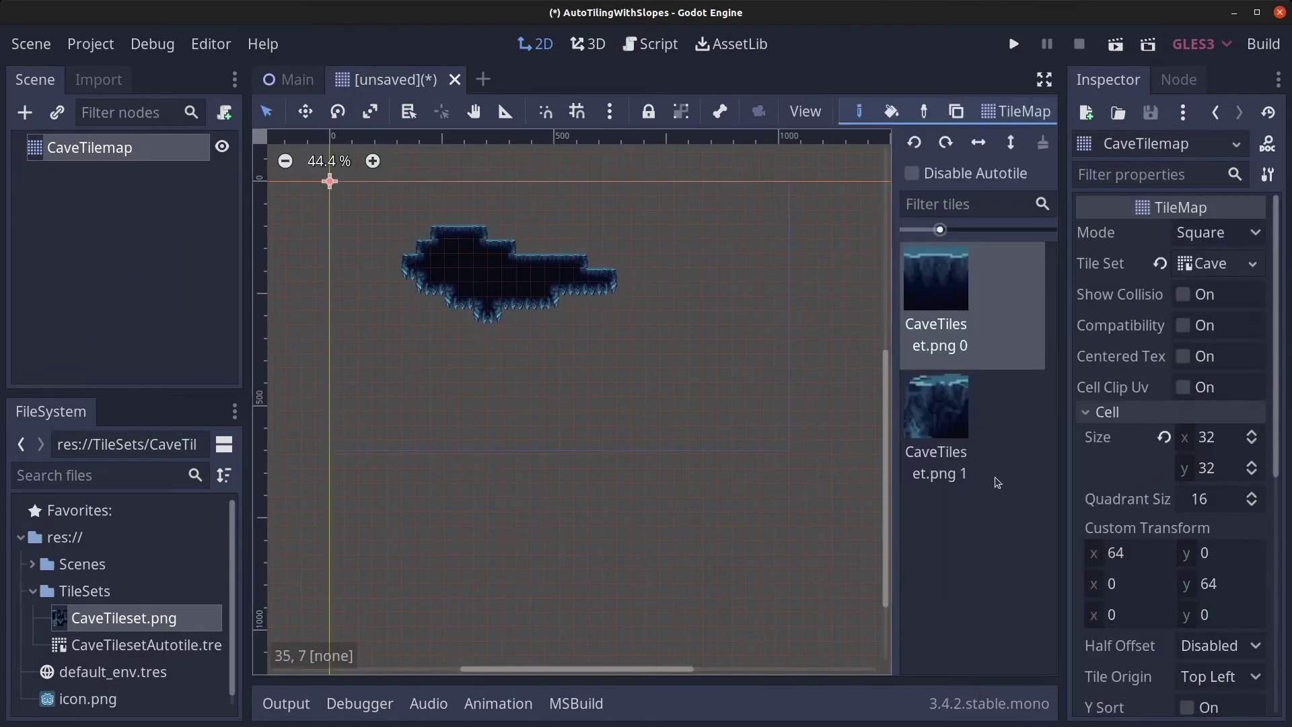
{"action": "left_click", "coordinate": [945, 421]}
{"action": "scroll", "coordinate": [542, 383], "scroll_direction": "up", "scroll_amount": 5}
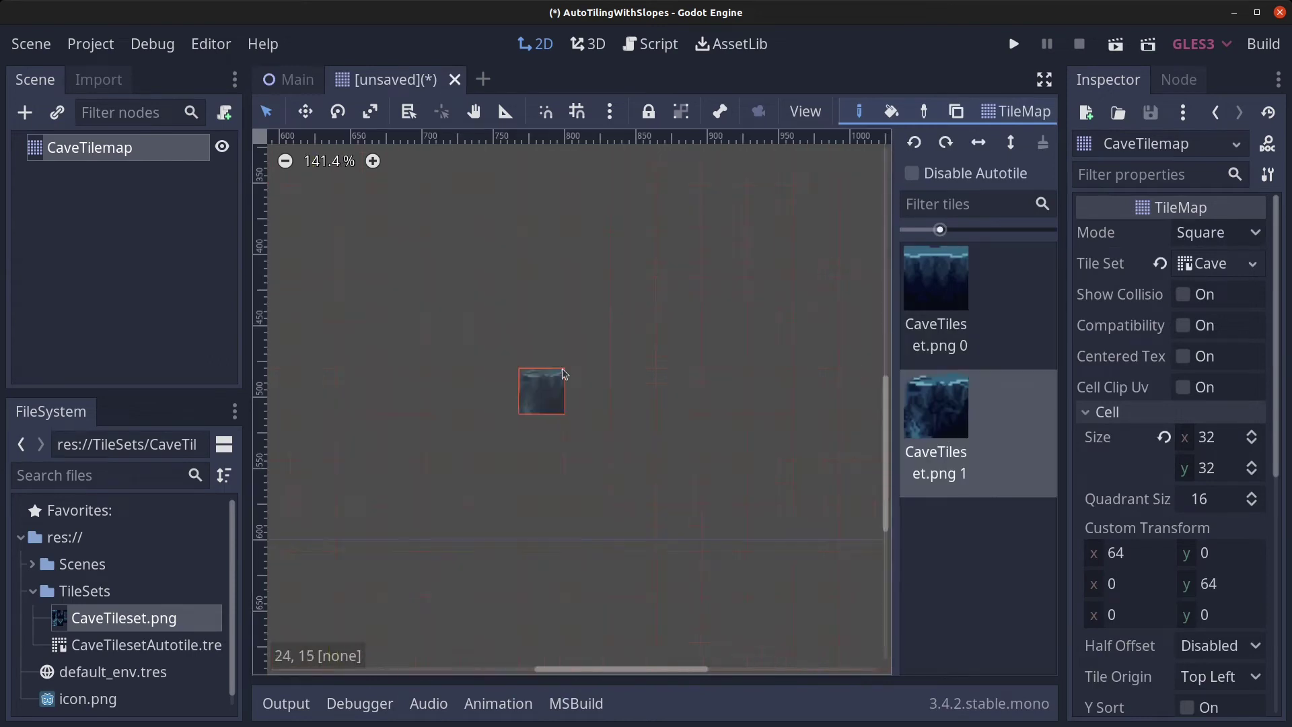
{"action": "mouse_move", "coordinate": [525, 346]}
{"action": "left_mouse_down"}
{"action": "mouse_move", "coordinate": [596, 375]}
{"action": "mouse_move", "coordinate": [712, 536]}
{"action": "mouse_move", "coordinate": [514, 468]}
{"action": "mouse_move", "coordinate": [422, 481]}
{"action": "left_mouse_up"}
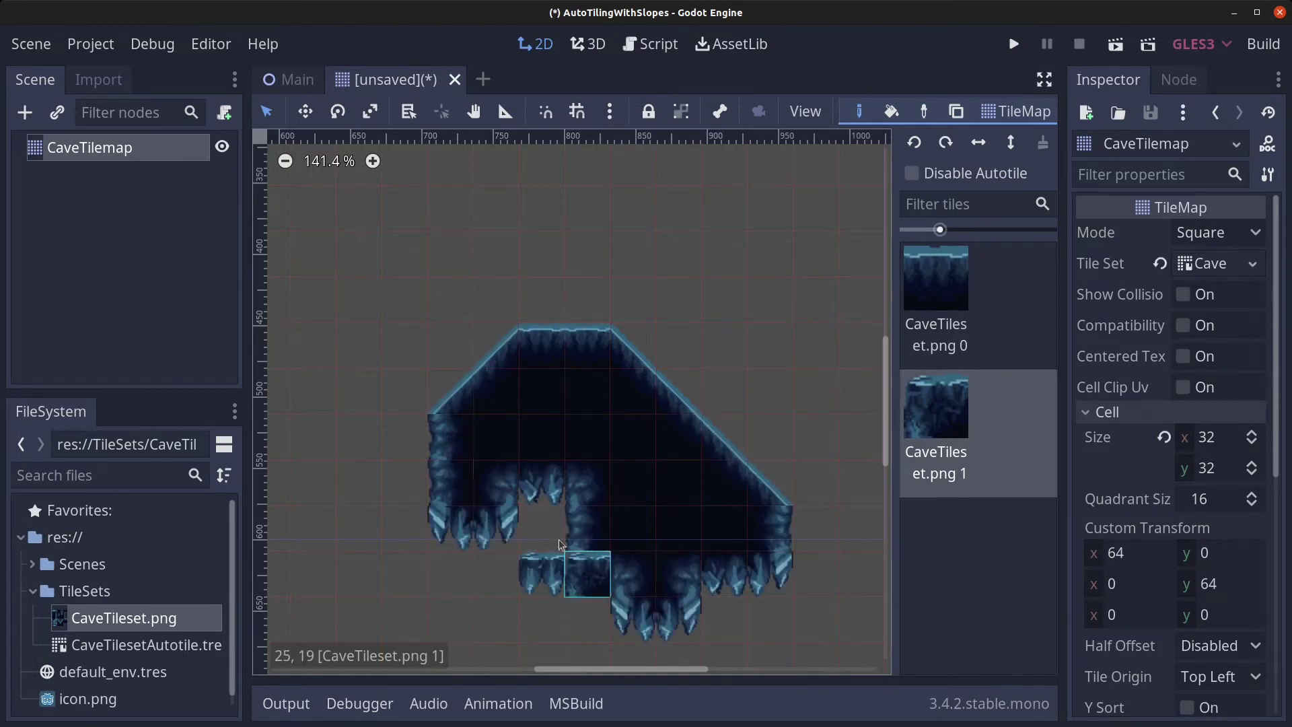
{"action": "scroll", "coordinate": [421, 480], "scroll_direction": "down", "scroll_amount": 2}
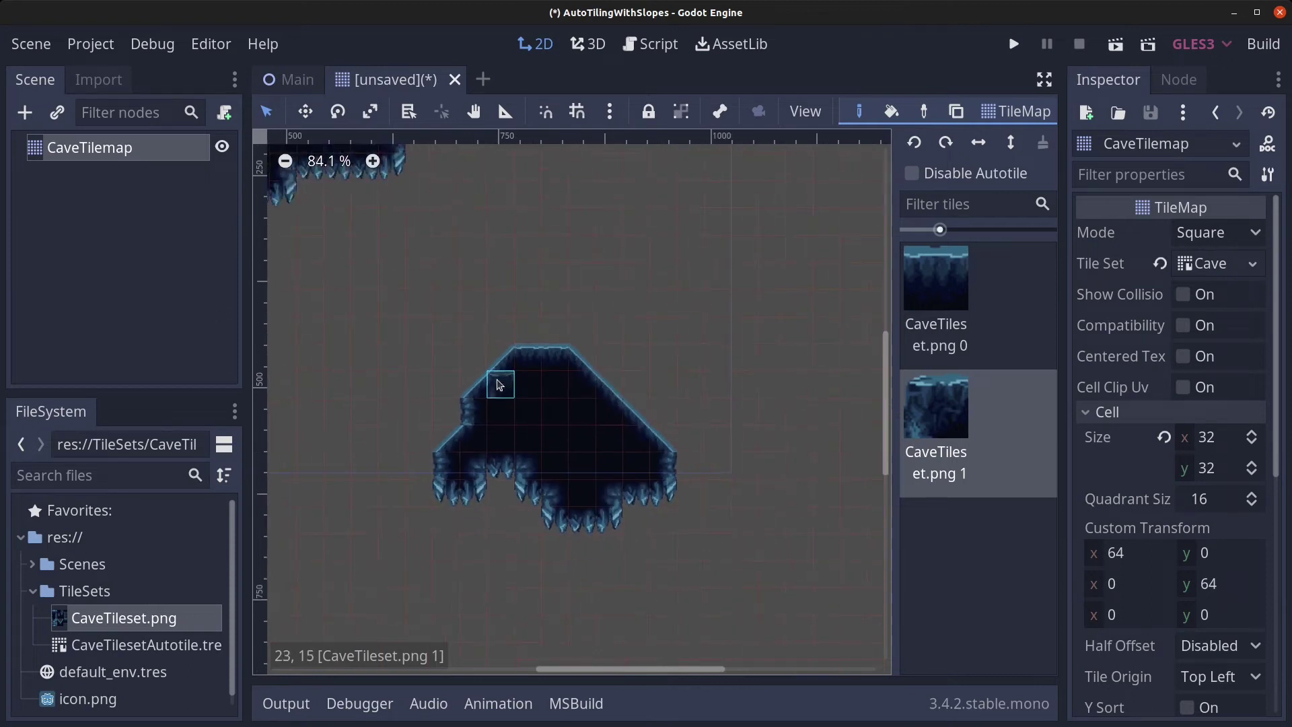
{"action": "scroll", "coordinate": [413, 326], "scroll_direction": "down", "scroll_amount": 2}
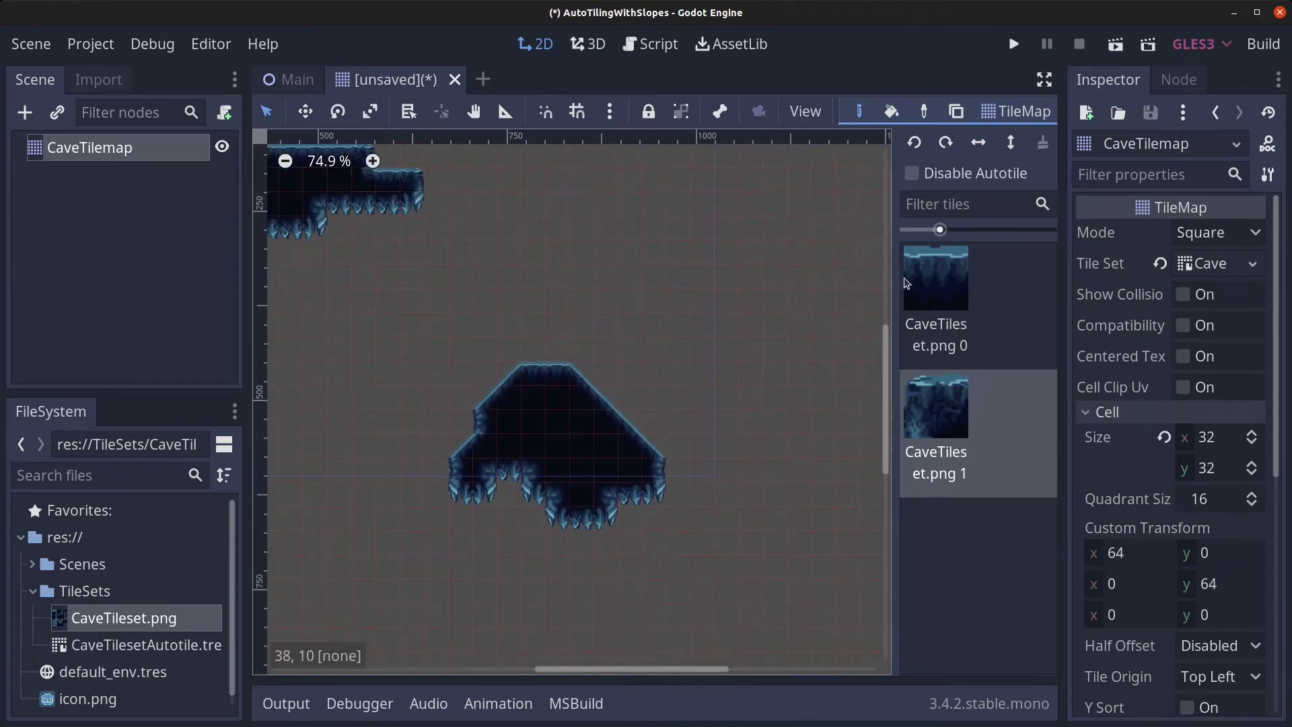
{"action": "left_click", "coordinate": [929, 283]}
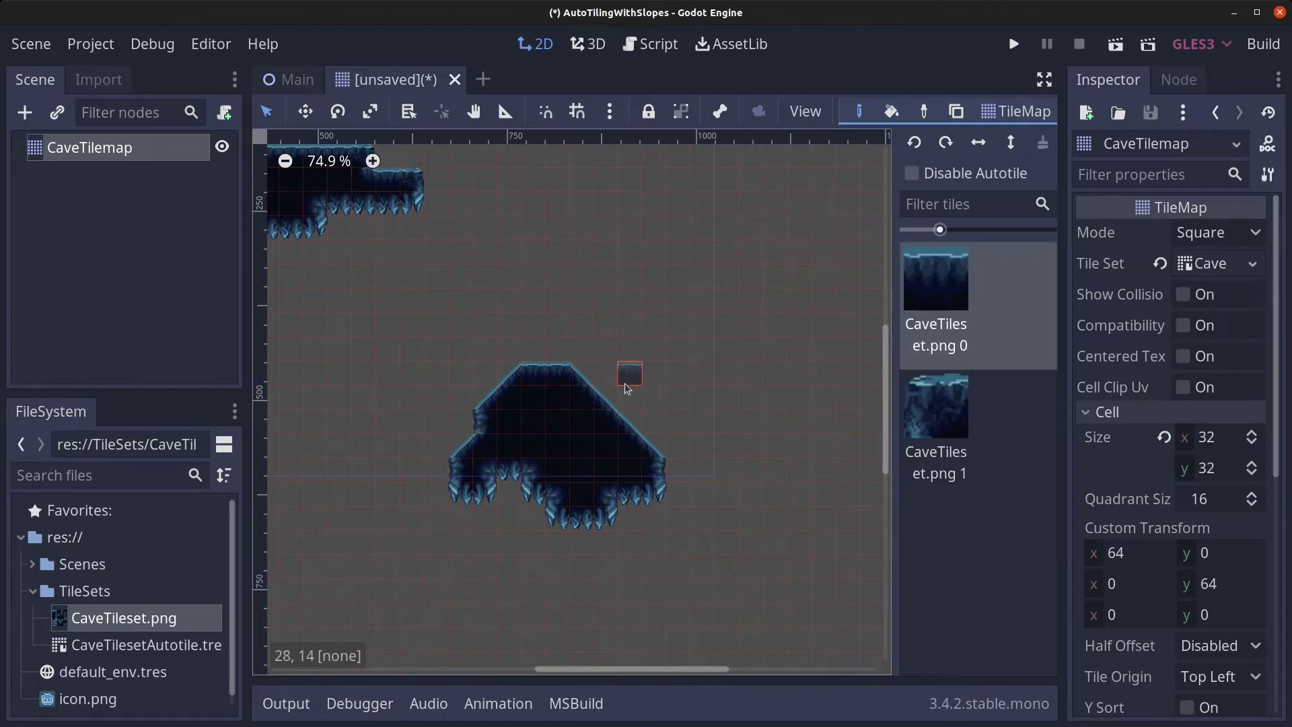
{"action": "mouse_move", "coordinate": [549, 348]}
{"action": "left_mouse_down"}
{"action": "mouse_move", "coordinate": [566, 460]}
{"action": "mouse_move", "coordinate": [626, 472]}
{"action": "mouse_move", "coordinate": [618, 373]}
{"action": "left_mouse_up"}
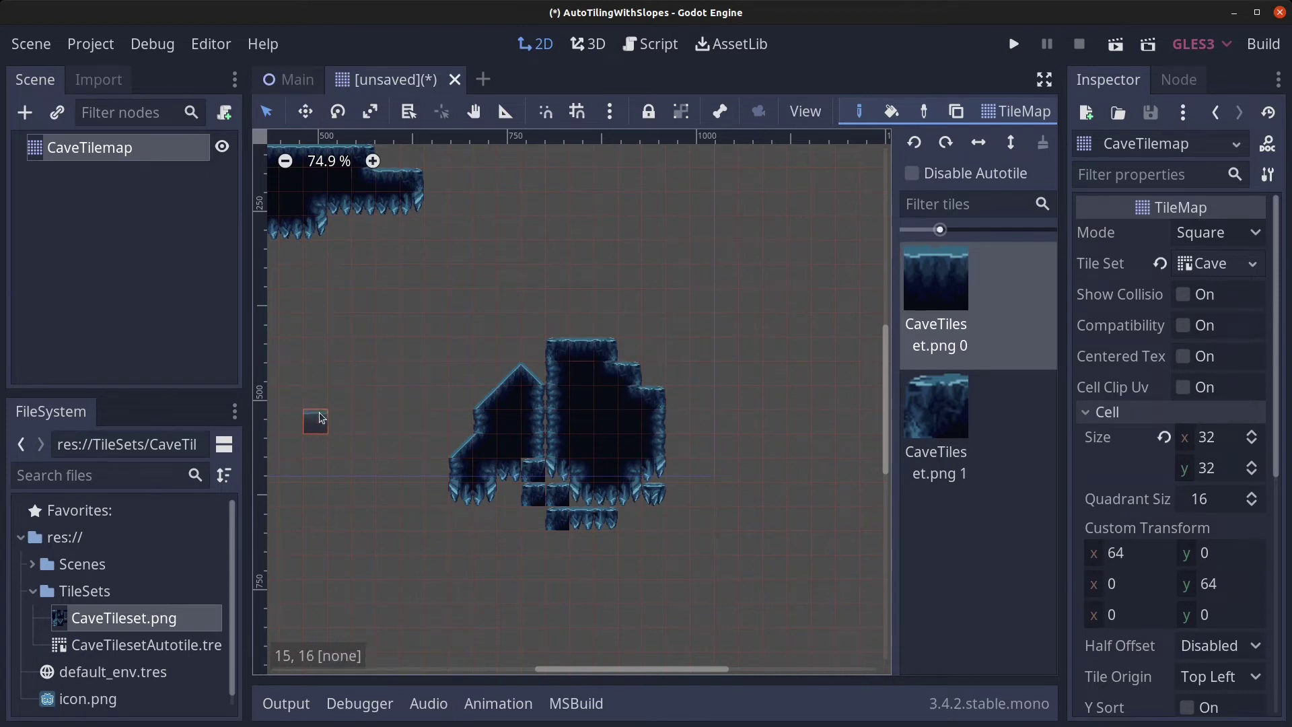
Open the CaveTilesetAutotile tileset and try attaching a new C# script to it.
{"action": "left_click", "coordinate": [1196, 267]}
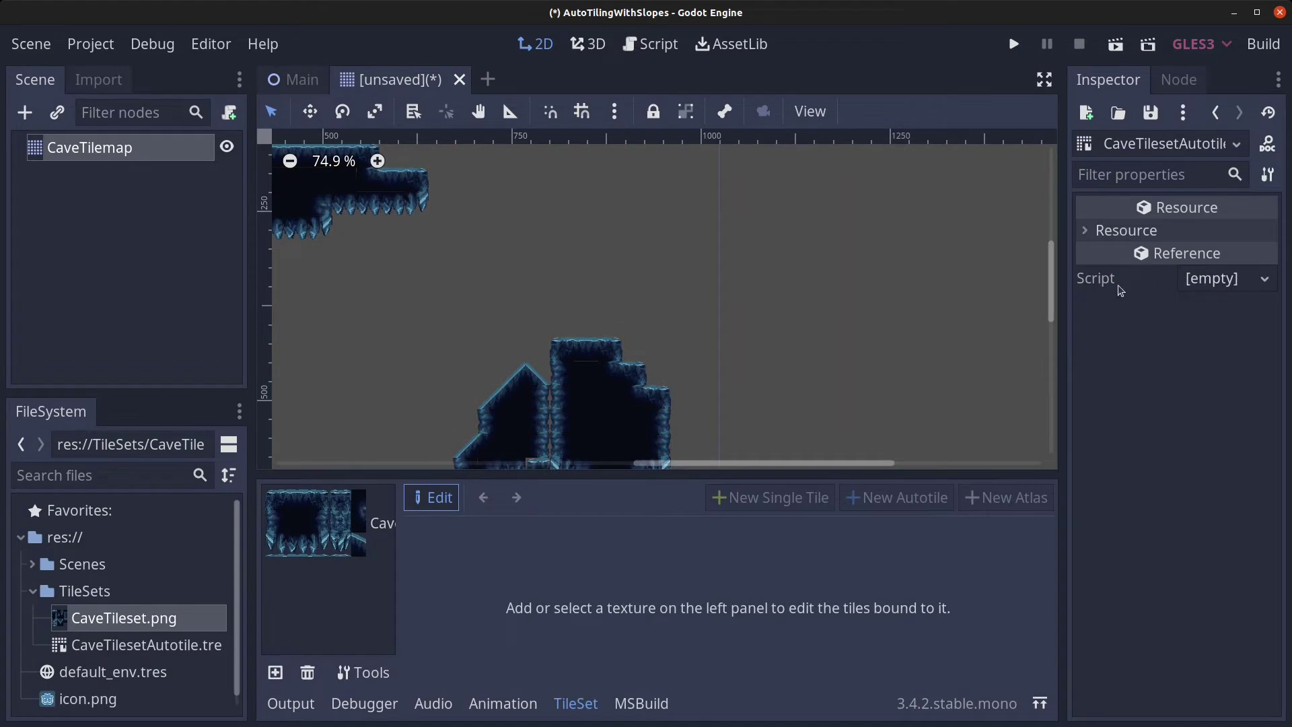
{"action": "left_click", "coordinate": [1232, 282]}
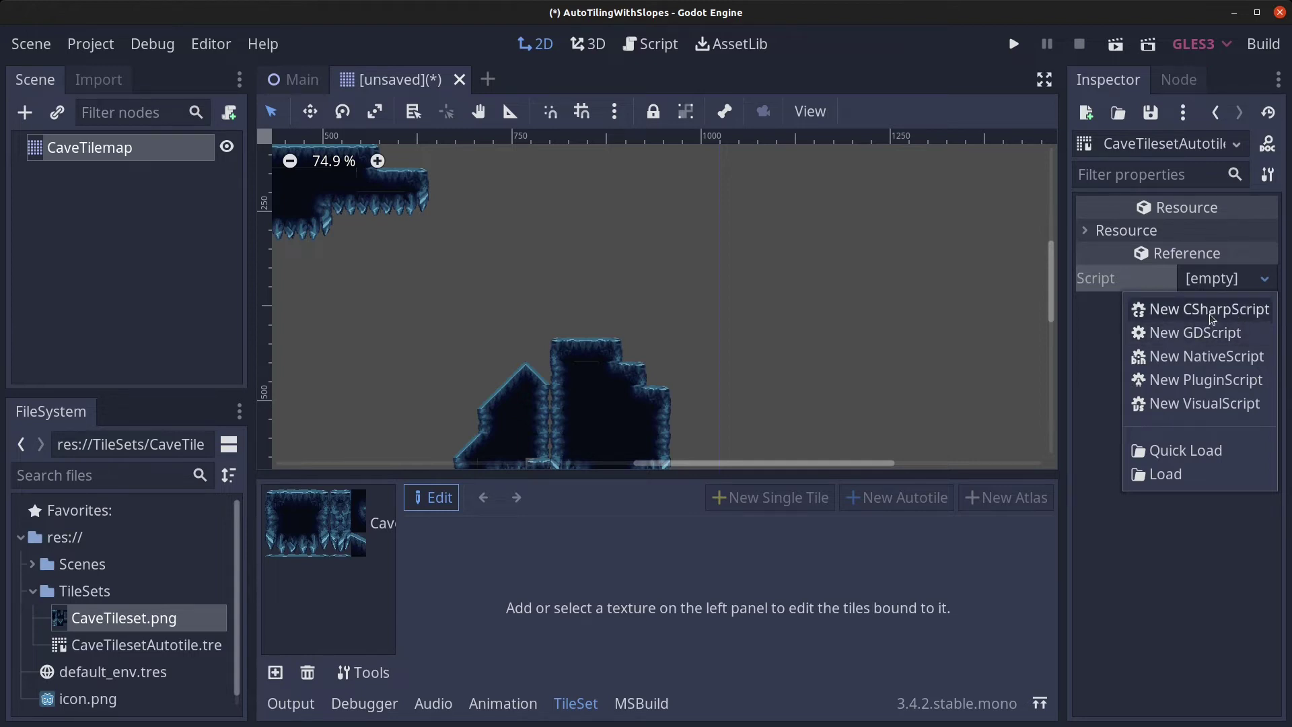
{"action": "left_click", "coordinate": [1237, 317]}
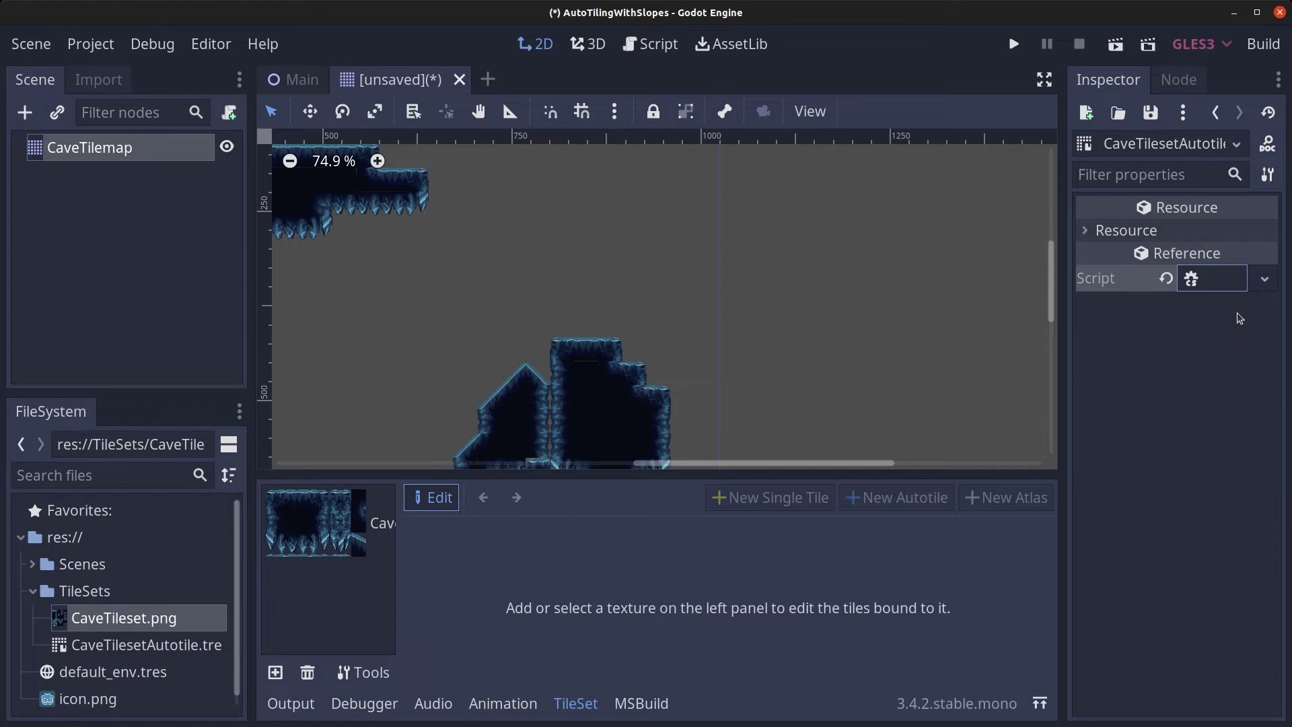
{"action": "left_click", "coordinate": [1191, 281]}
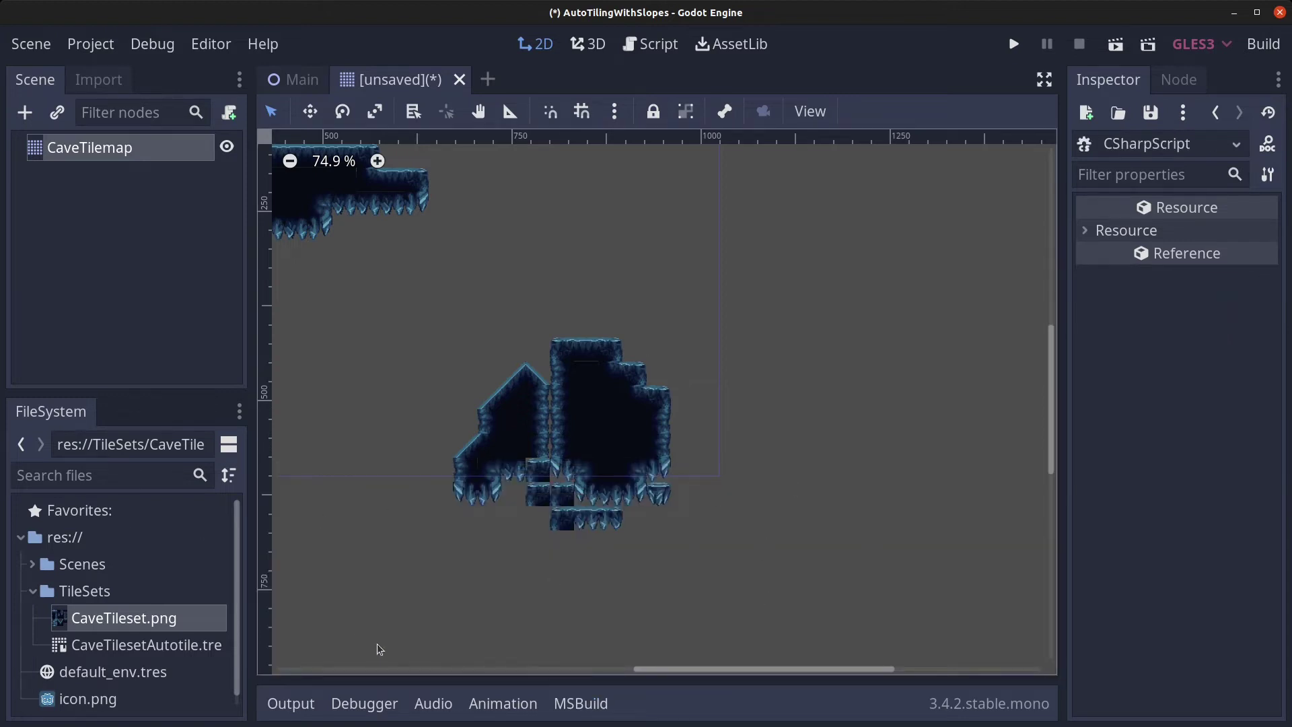
Reopen CaveTilemap's tile set resource and clear its Script property.
{"action": "left_click", "coordinate": [103, 153]}
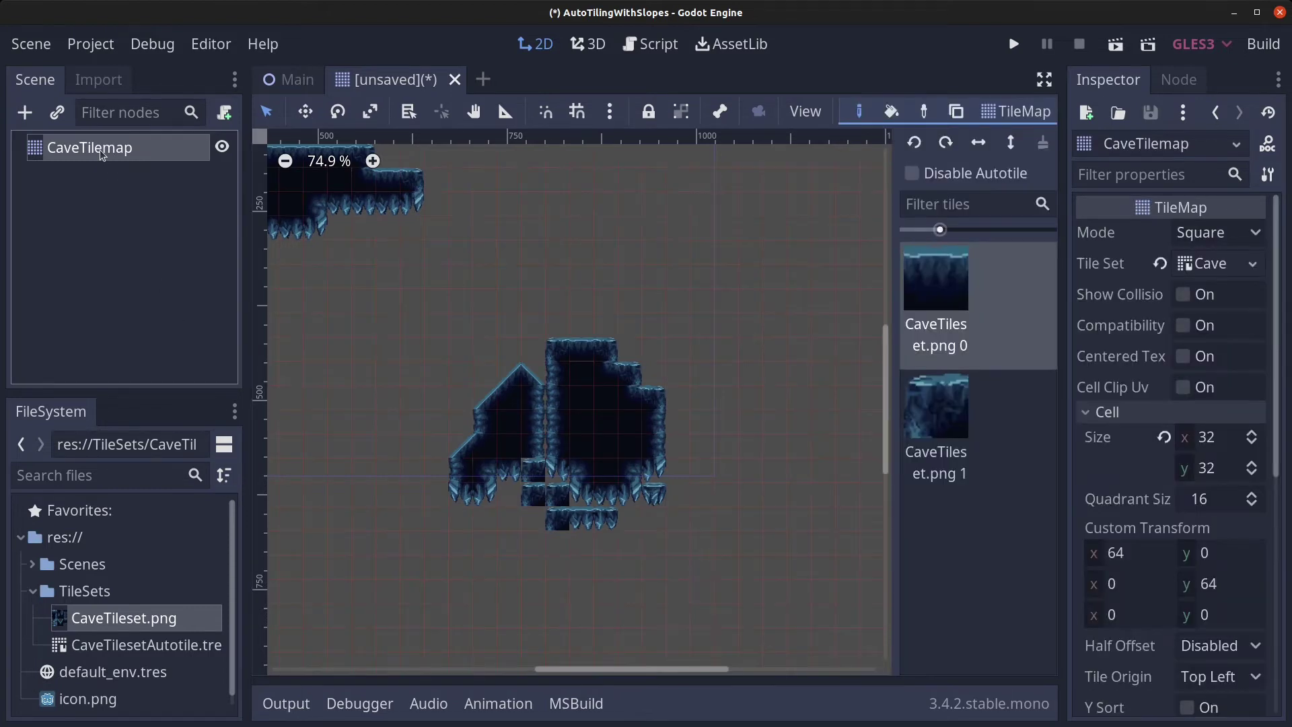
{"action": "left_click", "coordinate": [1208, 263]}
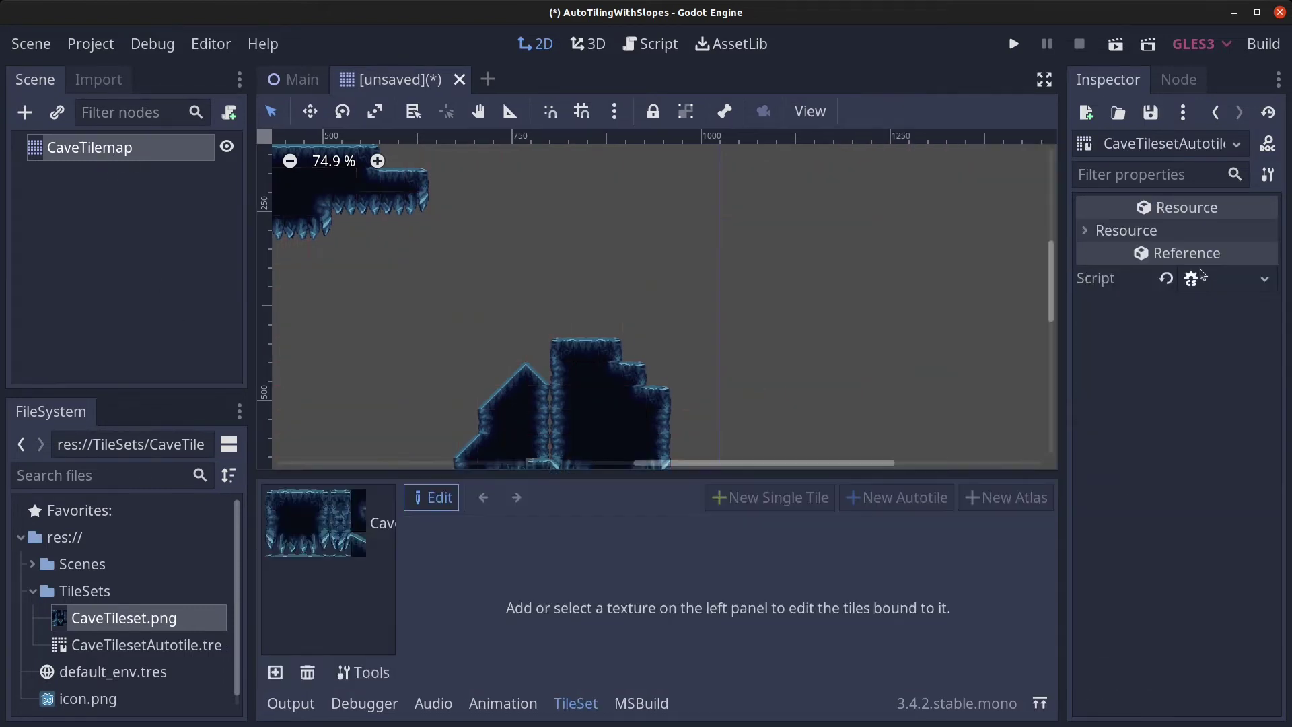
{"action": "left_click", "coordinate": [1165, 281]}
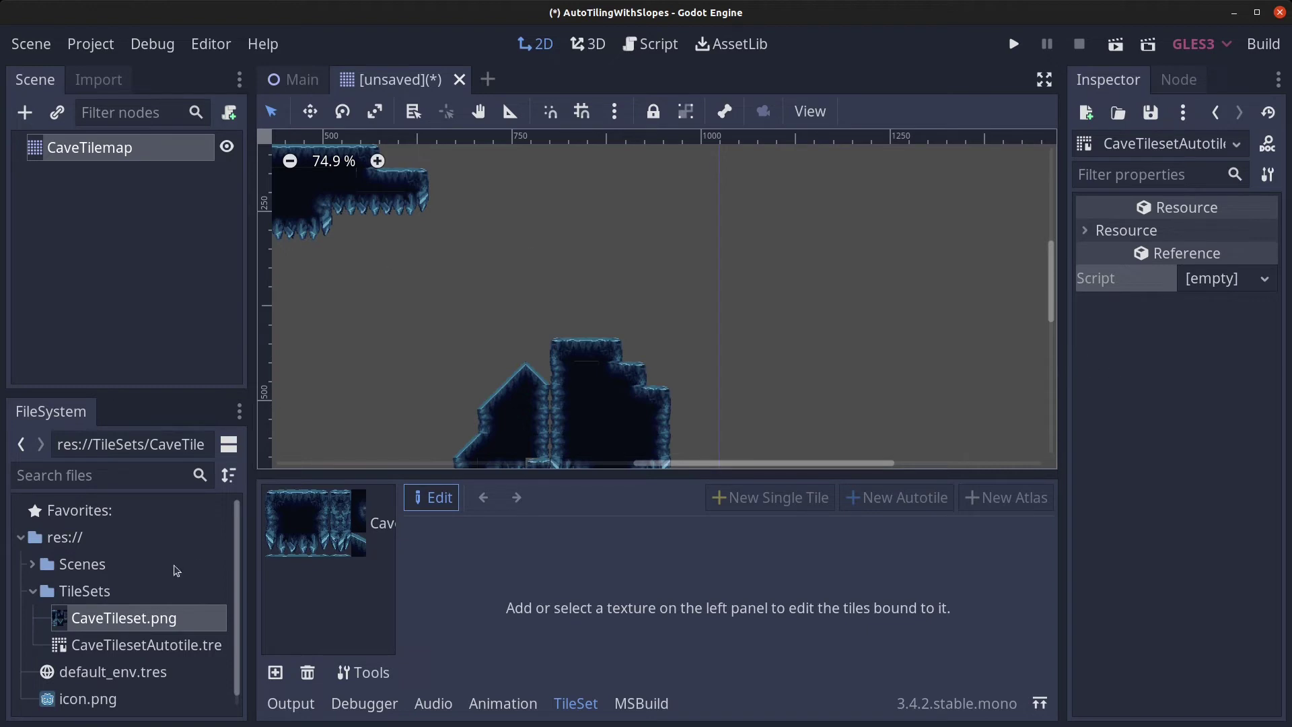
Create a new script AutoTile.cs in the TileSets folder and select it.
{"action": "right_click", "coordinate": [87, 594]}
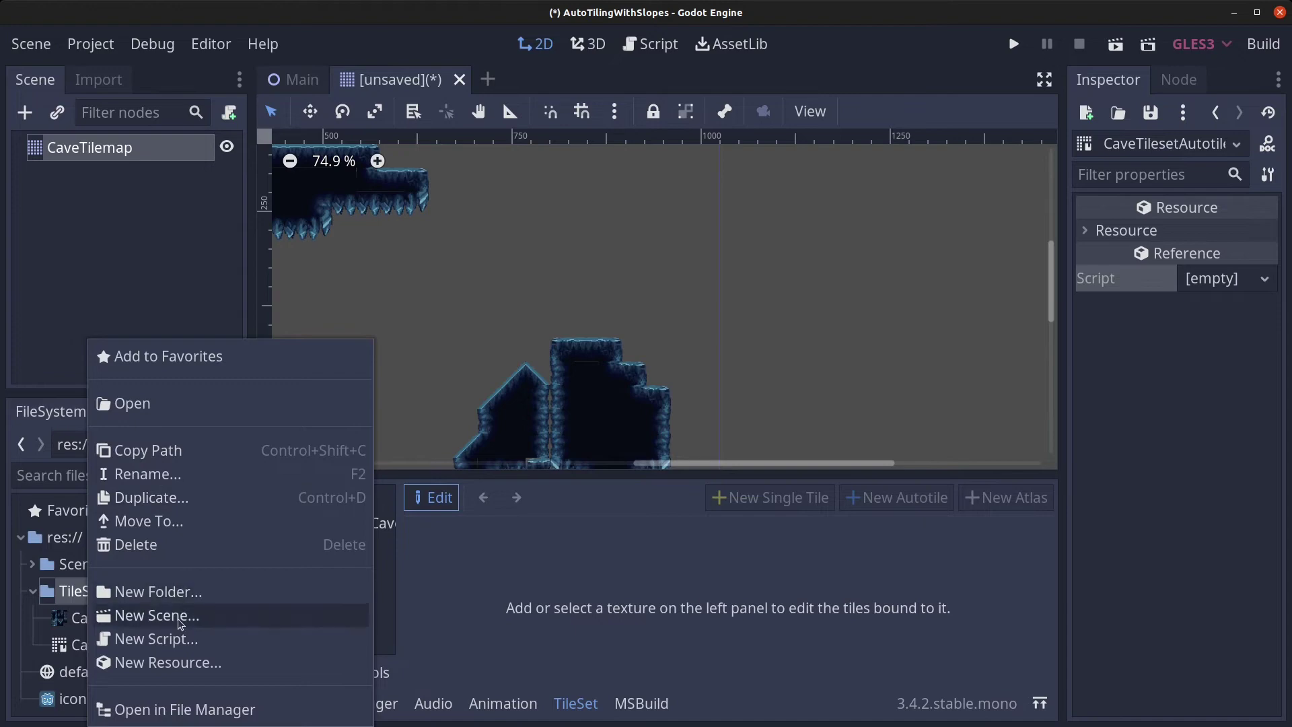
{"action": "left_click", "coordinate": [191, 641]}
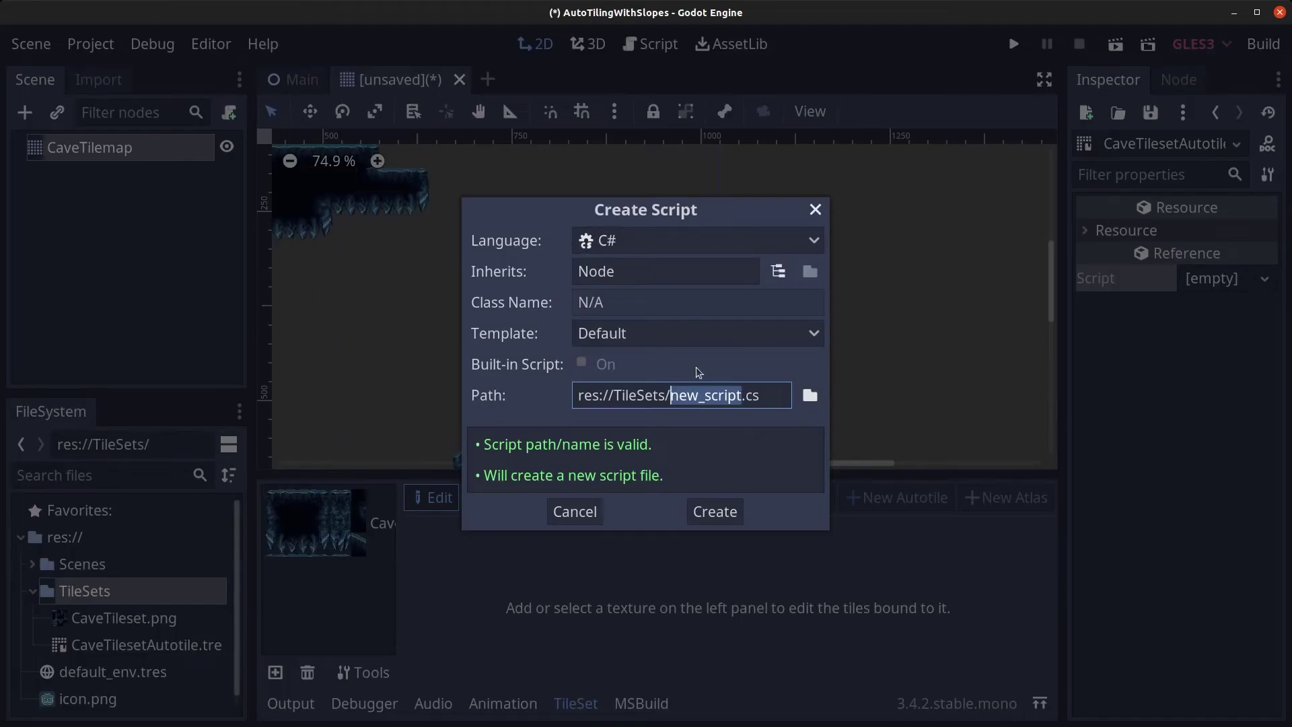
{"action": "type", "text": "AutoTil"}
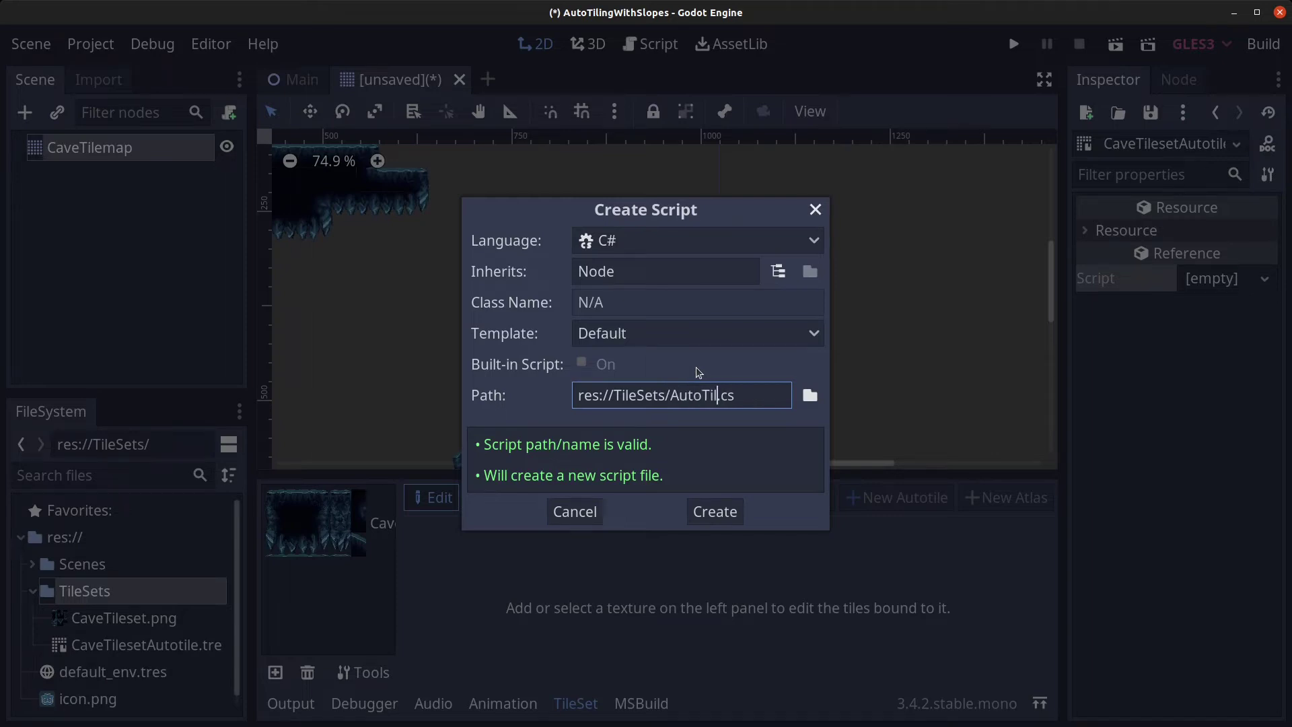
{"action": "type", "text": "e"}
{"action": "left_click", "coordinate": [715, 513]}
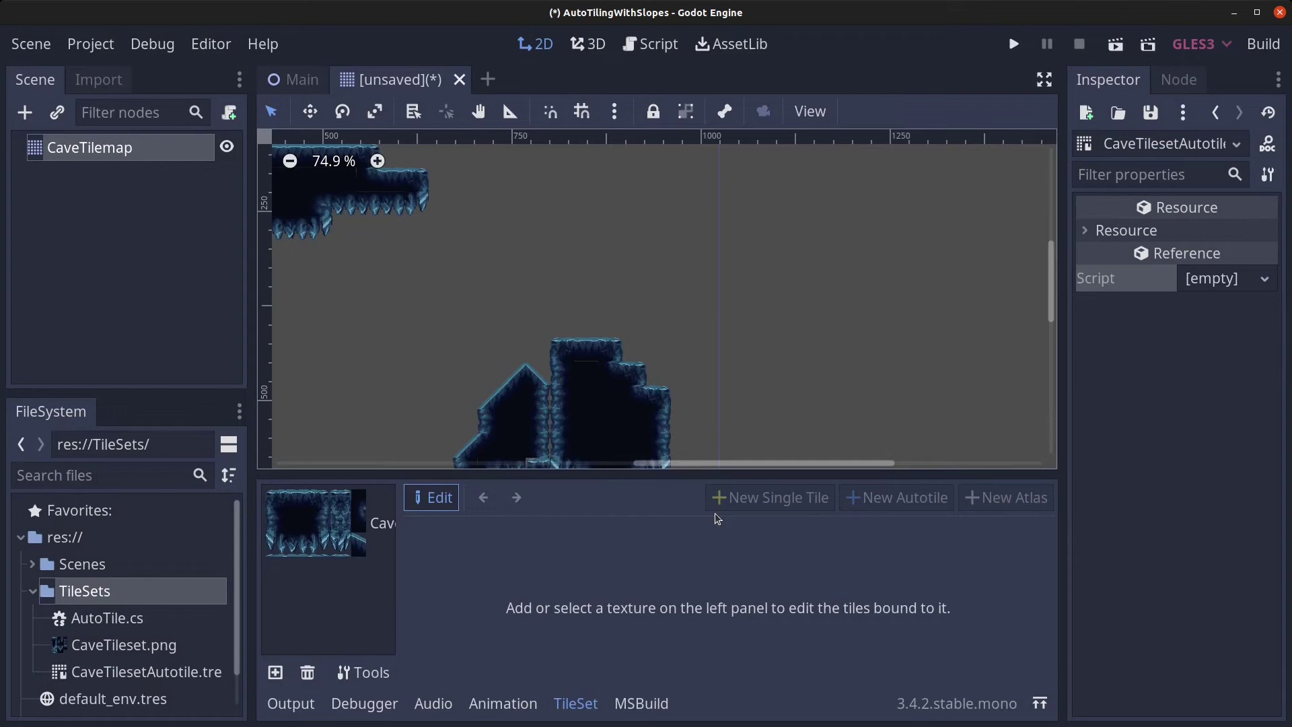
{"action": "left_click", "coordinate": [105, 620]}
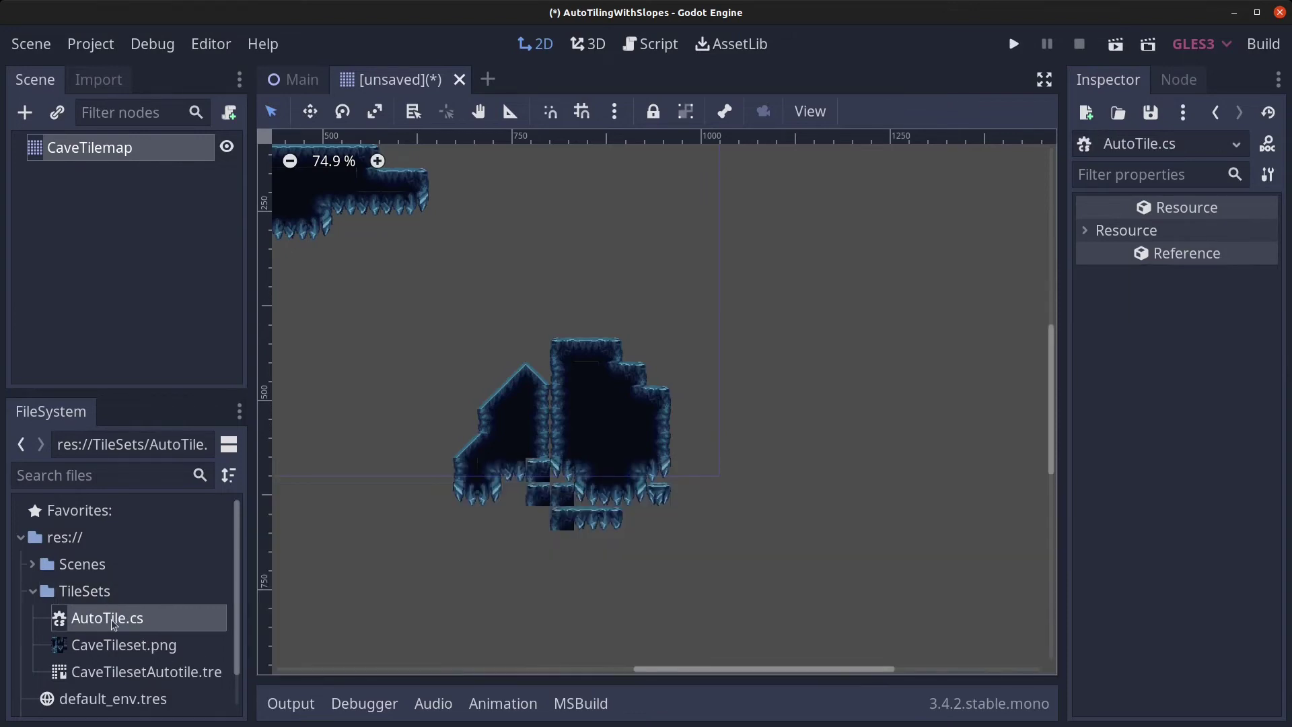
Open AutoTile.cs in VS Code and add a [Tool] attribute above the class.
{"action": "double_click", "coordinate": [113, 625]}
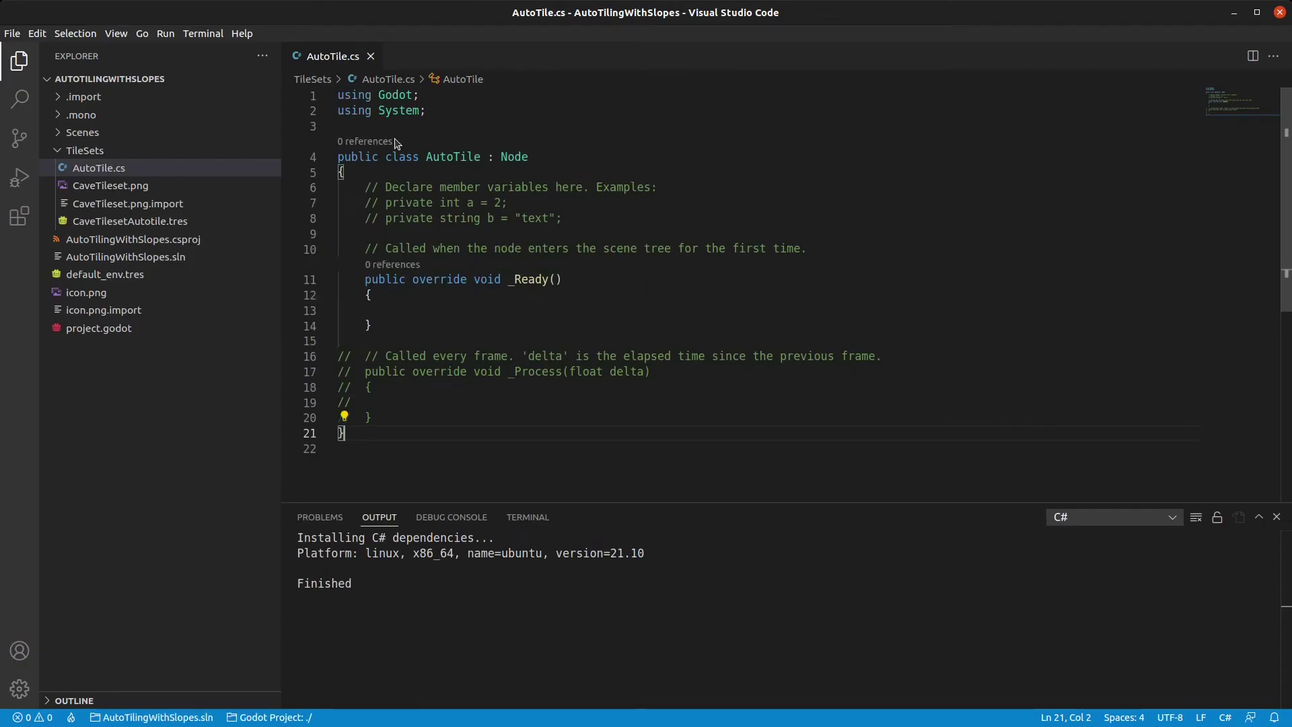
{"action": "key", "text": "Up"}
{"action": "left_click", "coordinate": [489, 123]}
{"action": "key", "text": "Return"}
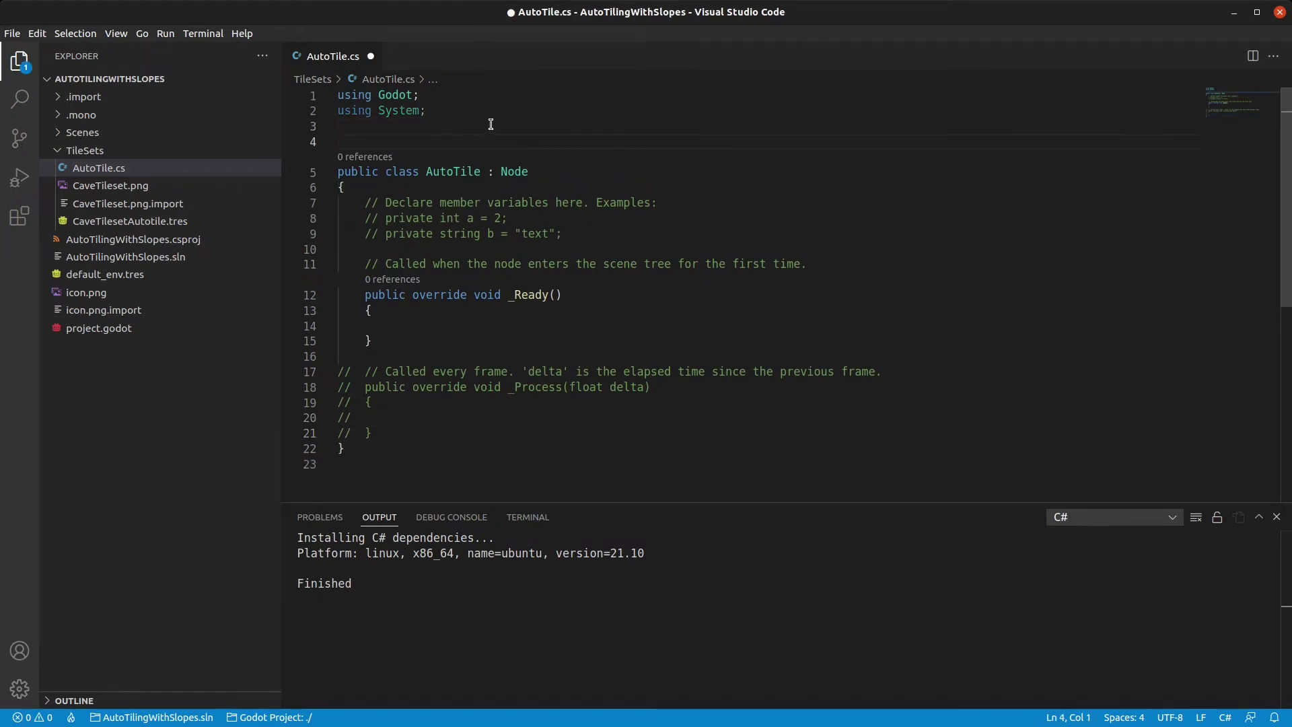
{"action": "type", "text": "[Tool"}
{"action": "left_click", "coordinate": [408, 186]}
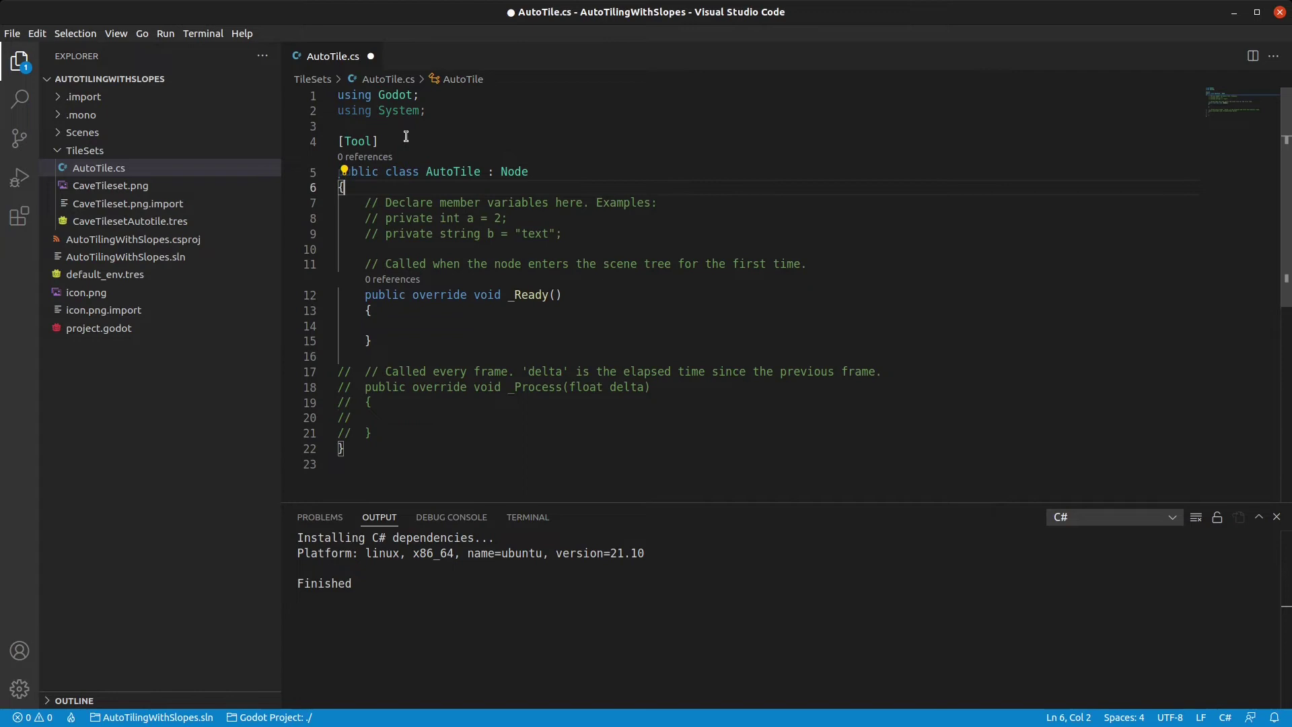
Change the base class from Node to TileSet and delete the template class body.
{"action": "double_click", "coordinate": [509, 172]}
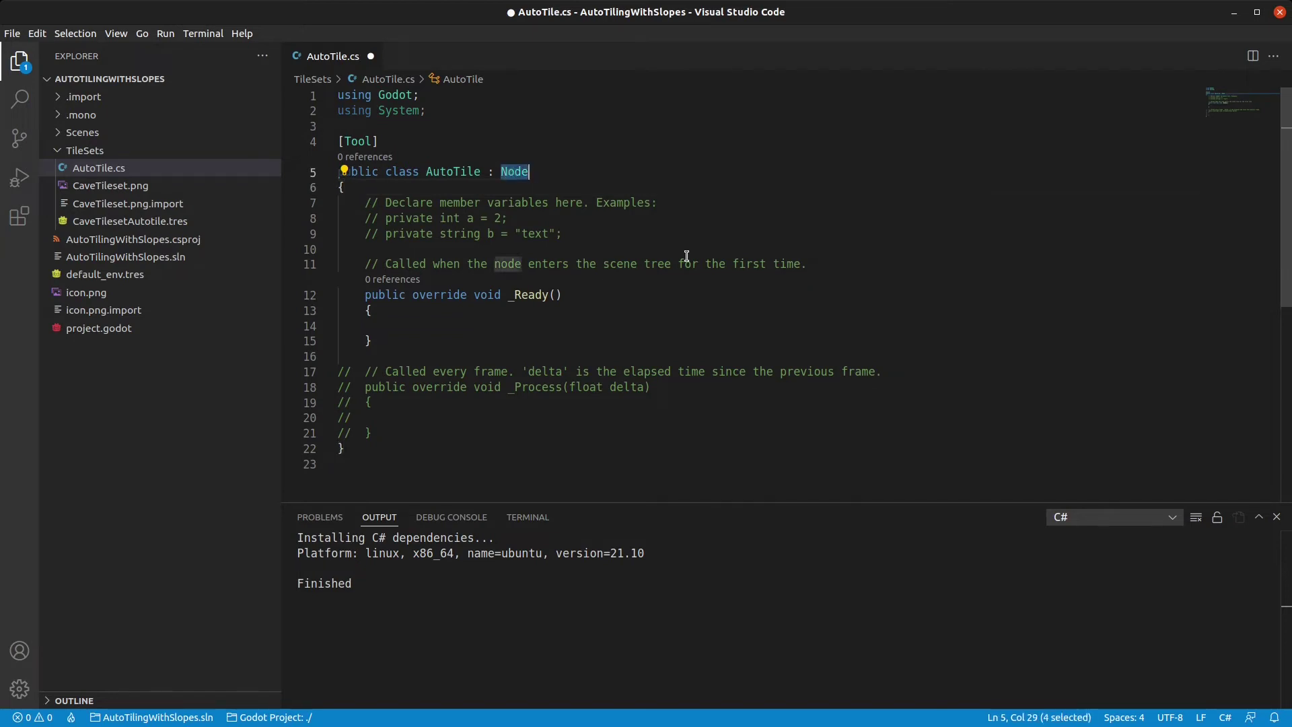
{"action": "type", "text": "TileSe"}
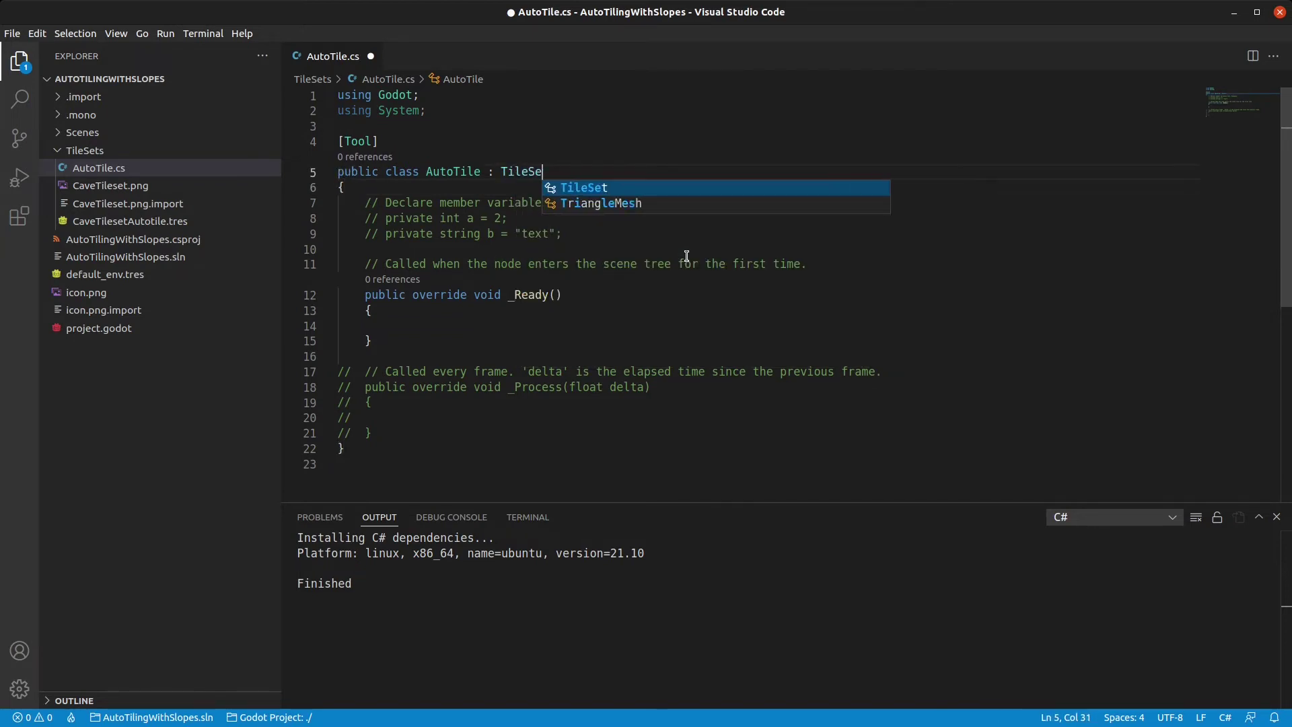
{"action": "type", "text": "t"}
{"action": "key", "text": "Escape"}
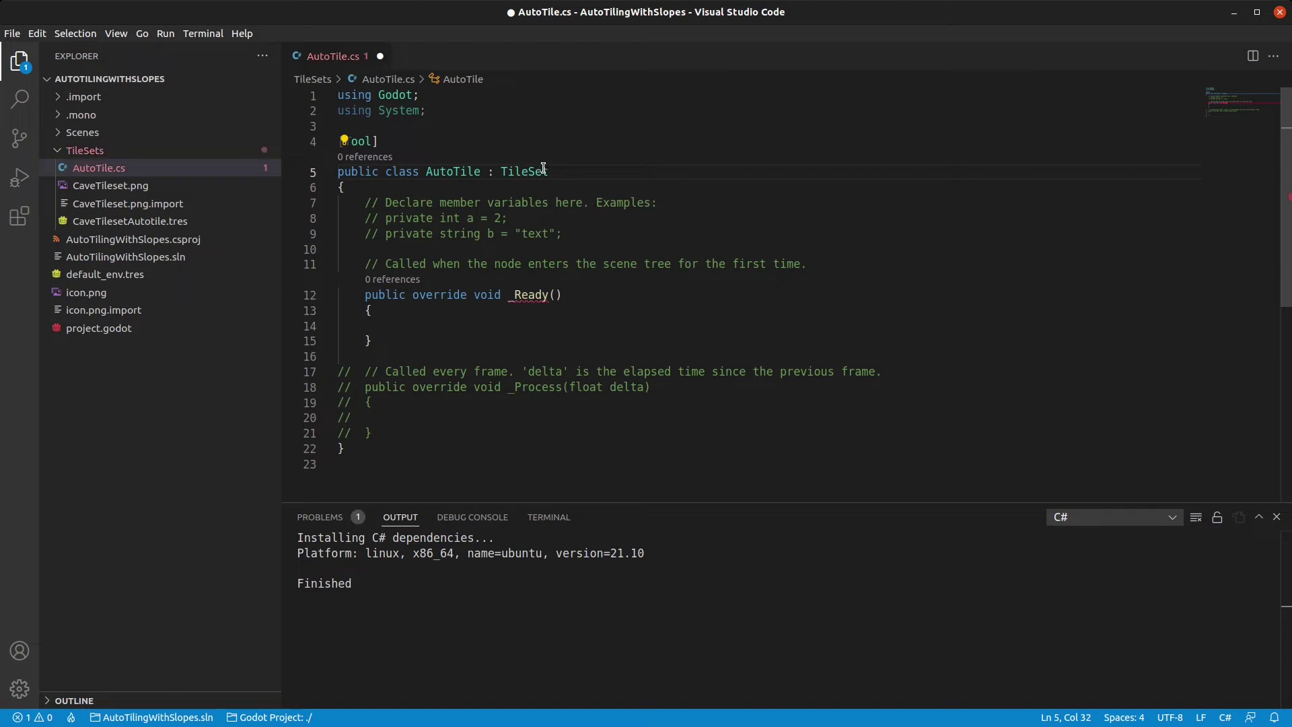
{"action": "mouse_move", "coordinate": [523, 171]}
{"action": "left_click", "coordinate": [572, 311]}
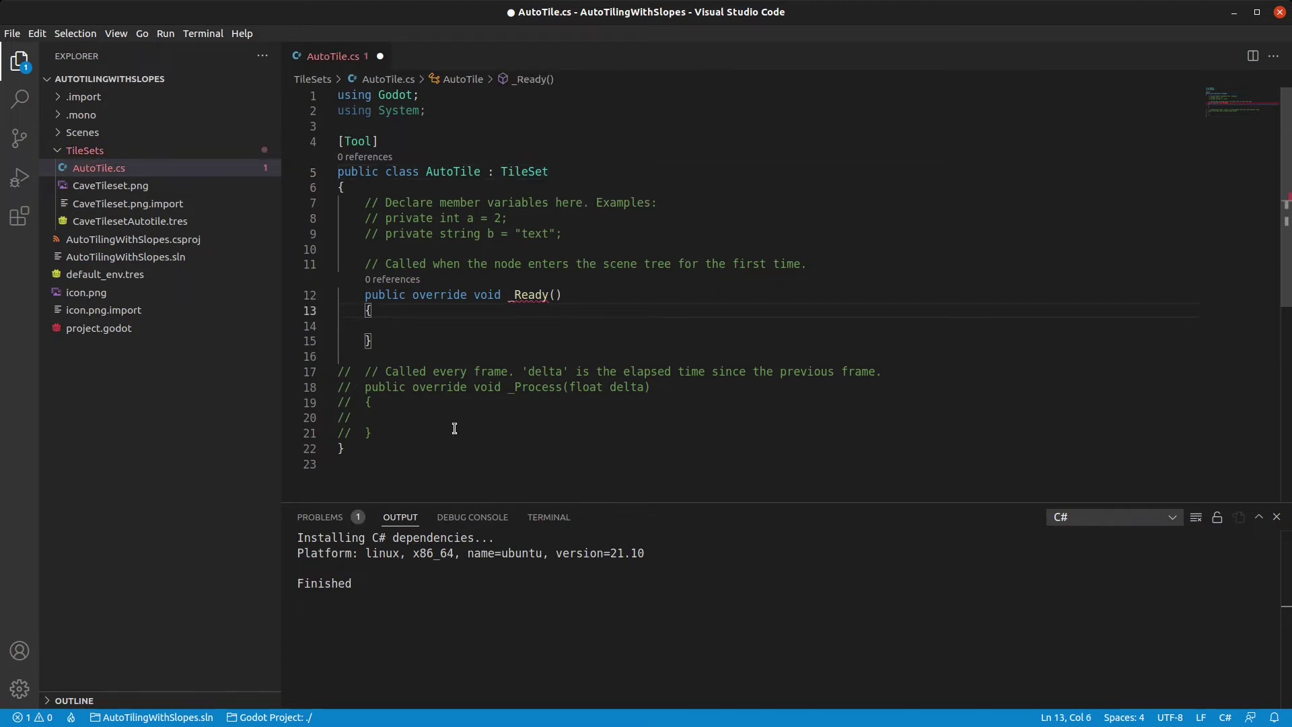
{"action": "left_click_drag", "start_coordinate": [453, 428], "coordinate": [336, 202]}
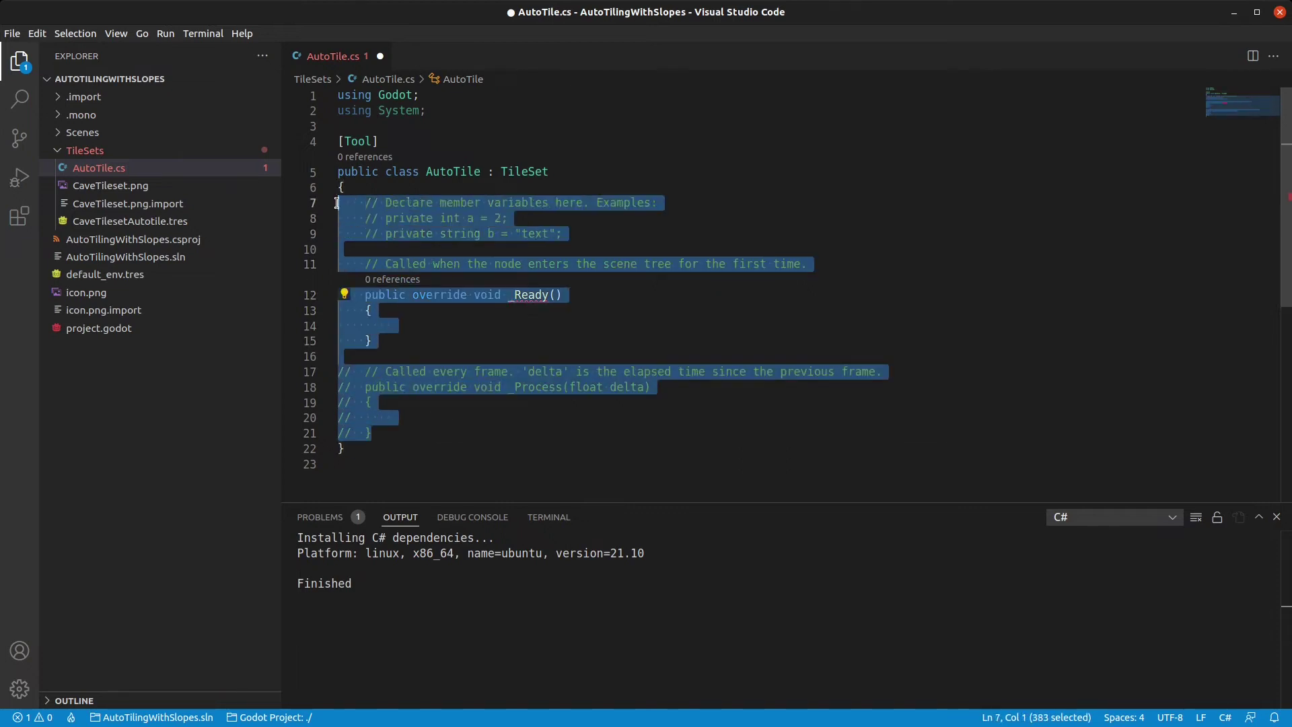
{"action": "key", "text": "BackSpace"}
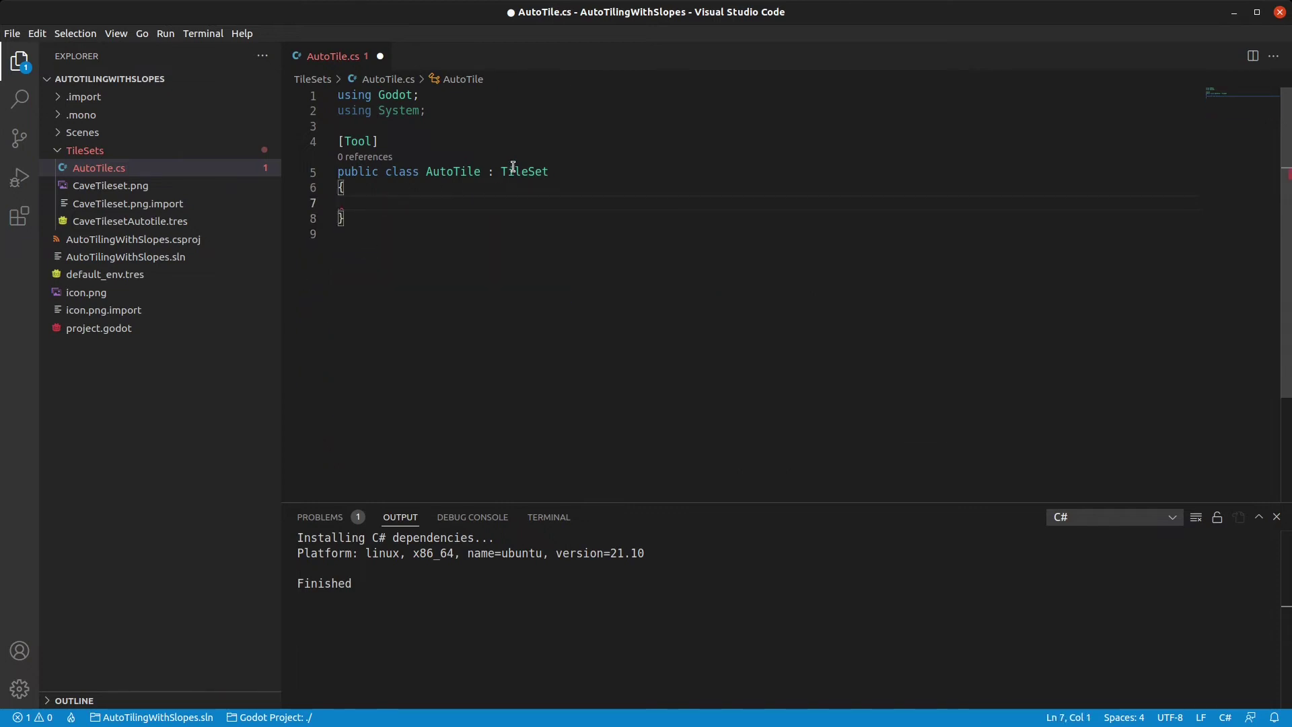
Go to the TileSet class definition and search it for istileBound.
{"action": "right_click", "coordinate": [519, 169]}
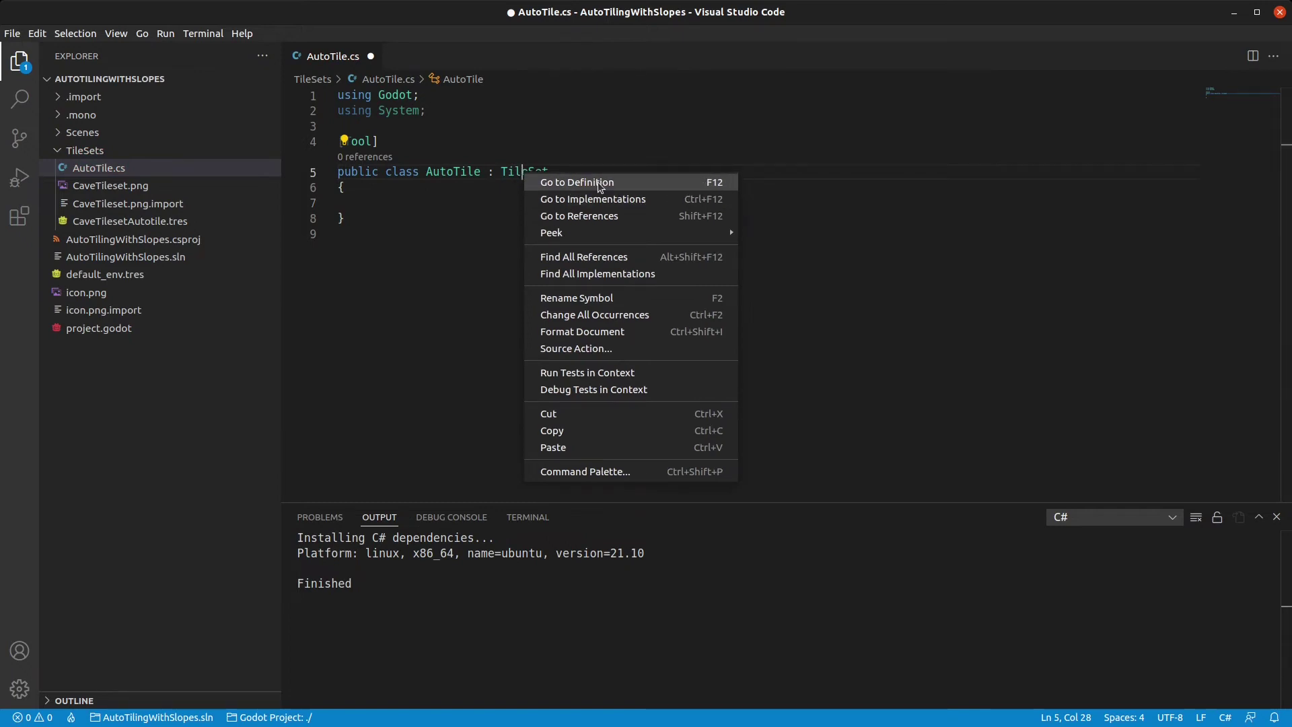
{"action": "left_click", "coordinate": [598, 184]}
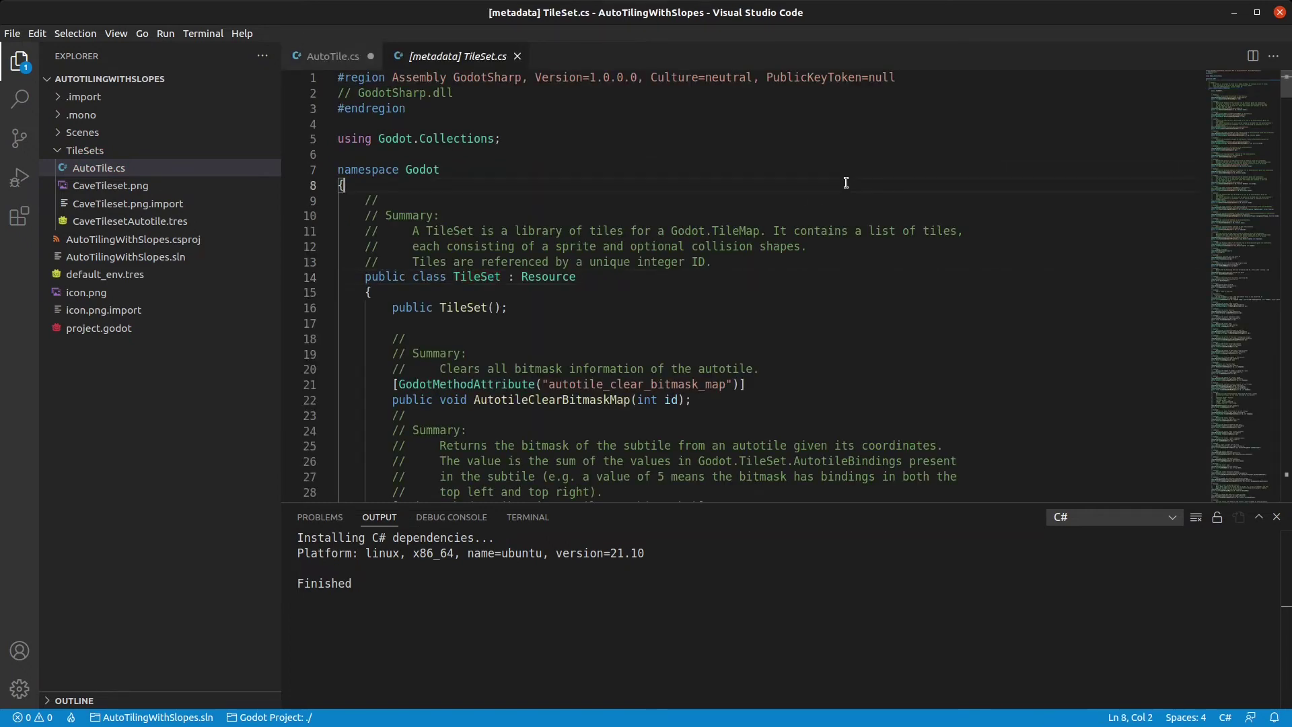
{"action": "key", "text": "ctrl+f"}
{"action": "type", "text": "is"}
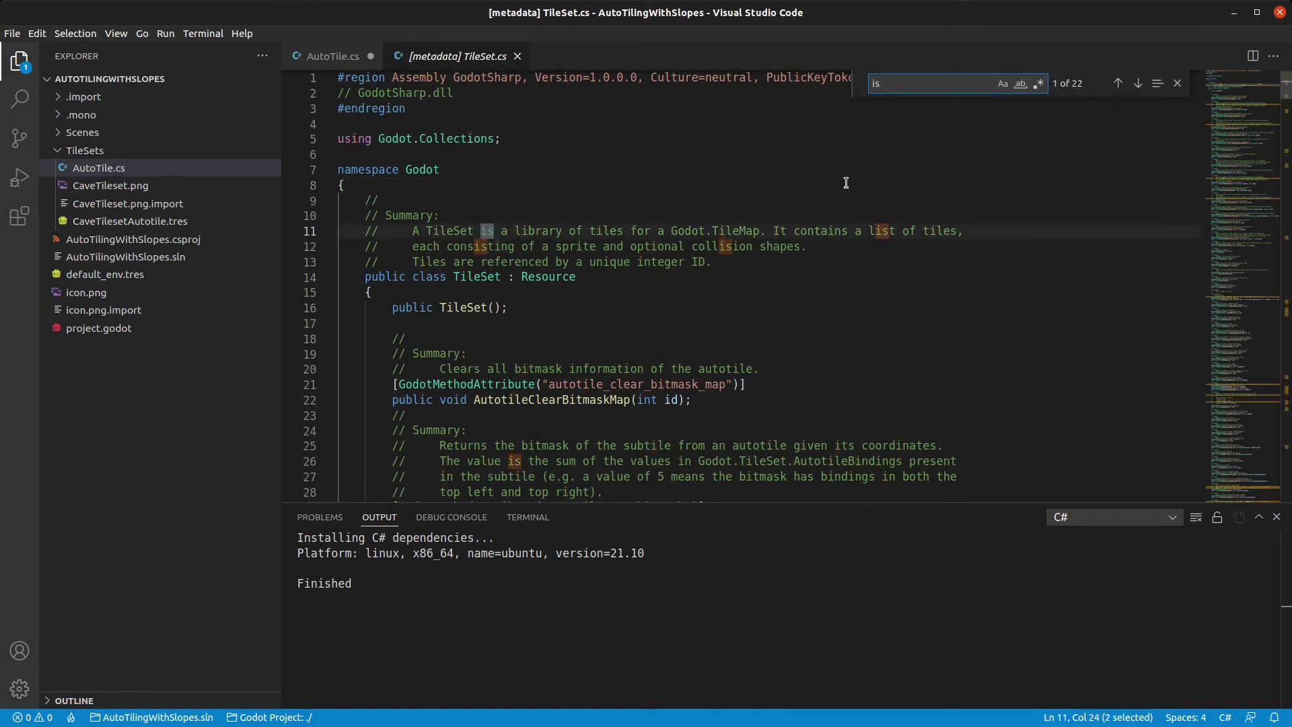
{"action": "type", "text": "tile"}
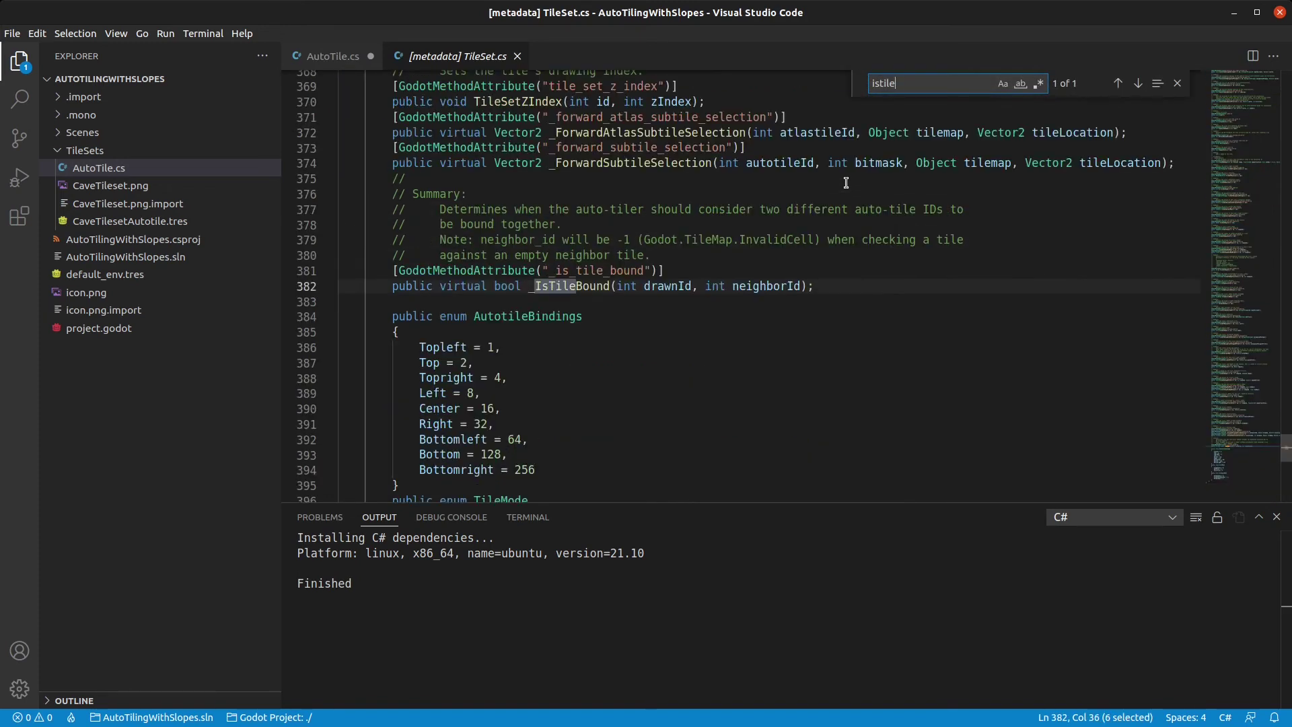
{"action": "type", "text": "Bound"}
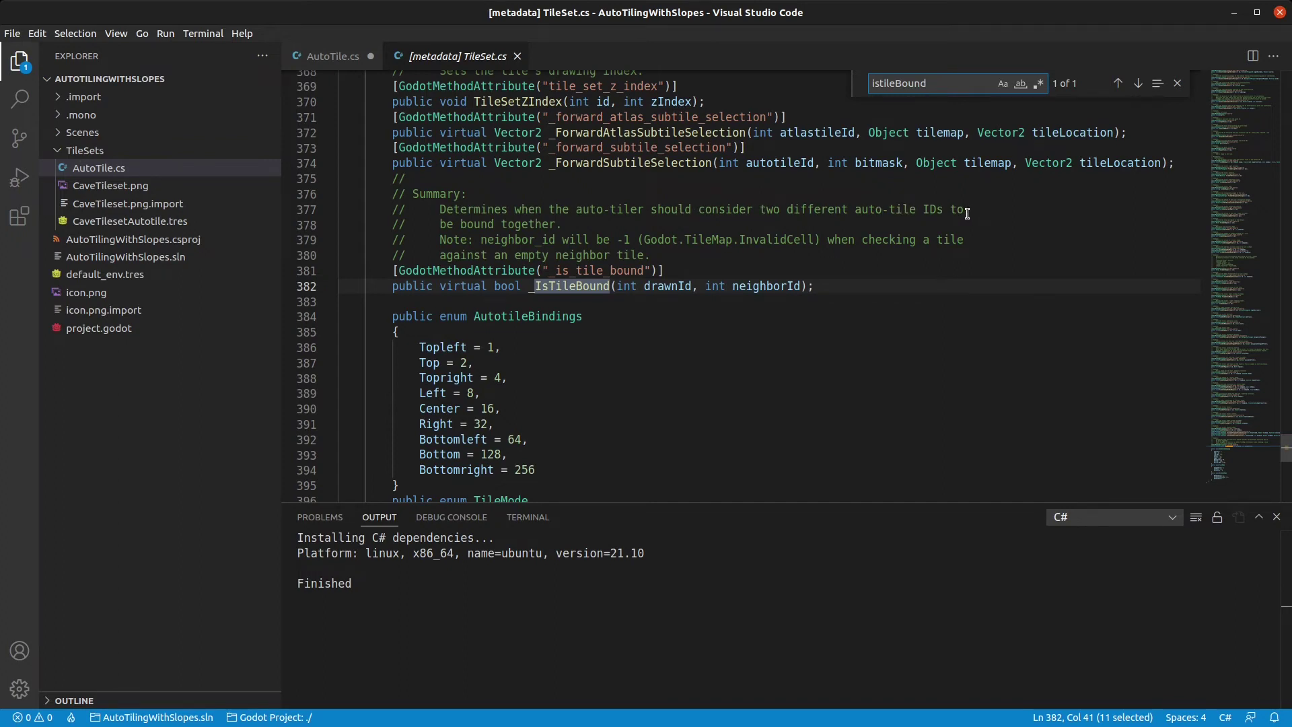
Copy the _IsTileBound(int drawnId, int neighborId) method signature.
{"action": "left_click_drag", "start_coordinate": [567, 225], "coordinate": [324, 220]}
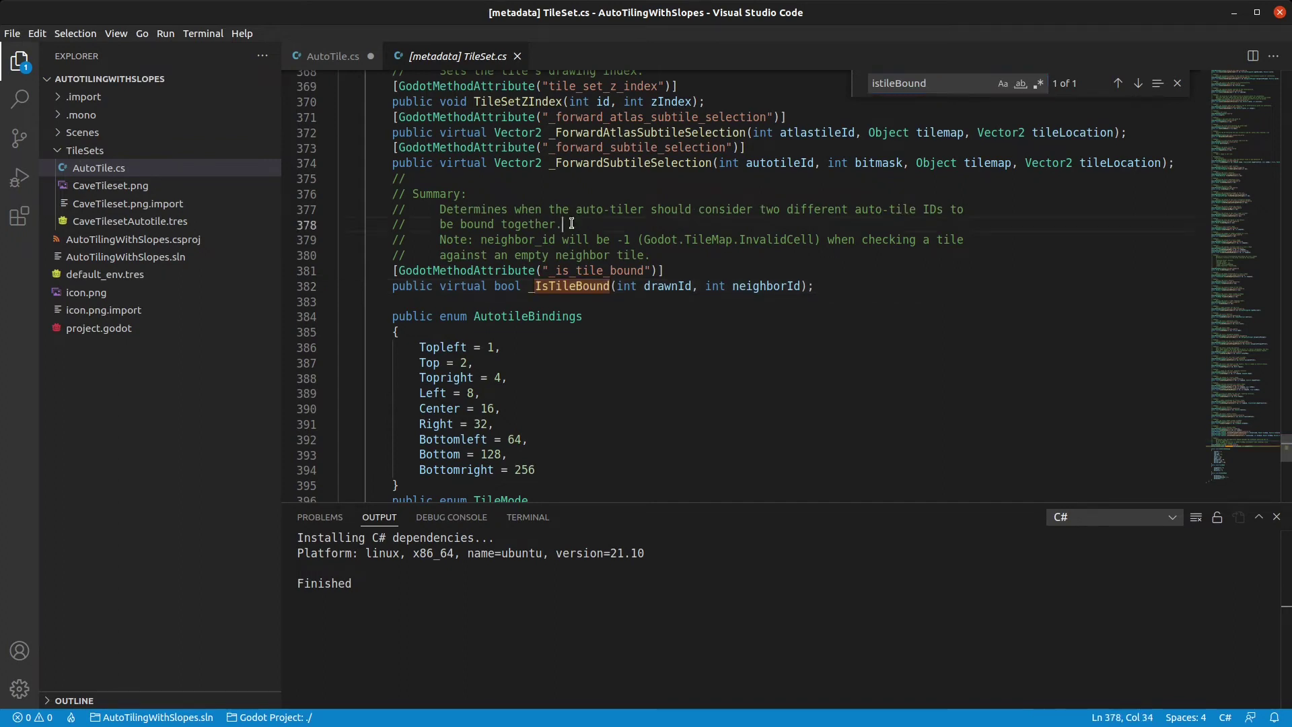
{"action": "left_click", "coordinate": [900, 298]}
{"action": "left_click", "coordinate": [847, 283]}
{"action": "left_click_drag", "start_coordinate": [492, 288], "coordinate": [819, 288]}
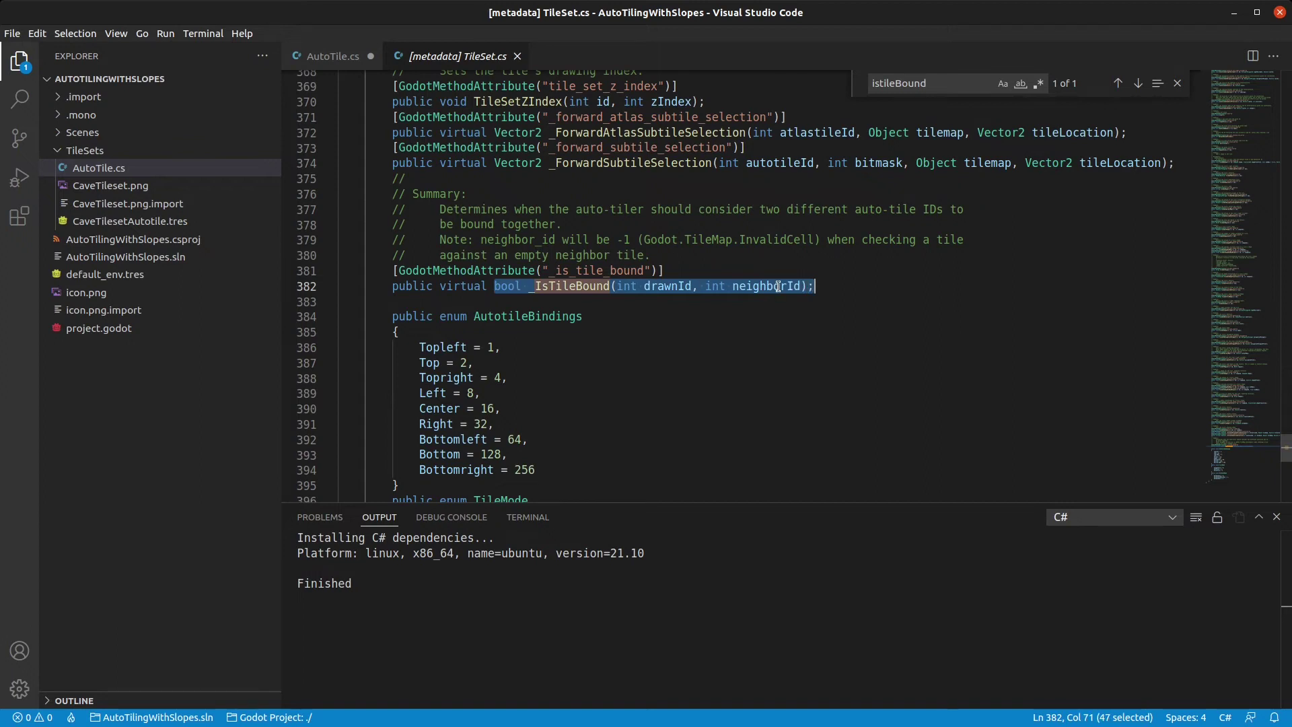
{"action": "right_click", "coordinate": [777, 286]}
{"action": "left_click", "coordinate": [839, 452]}
In AutoTile.cs, insert an _IsTileBound override with an empty method body.
{"action": "left_click", "coordinate": [338, 56]}
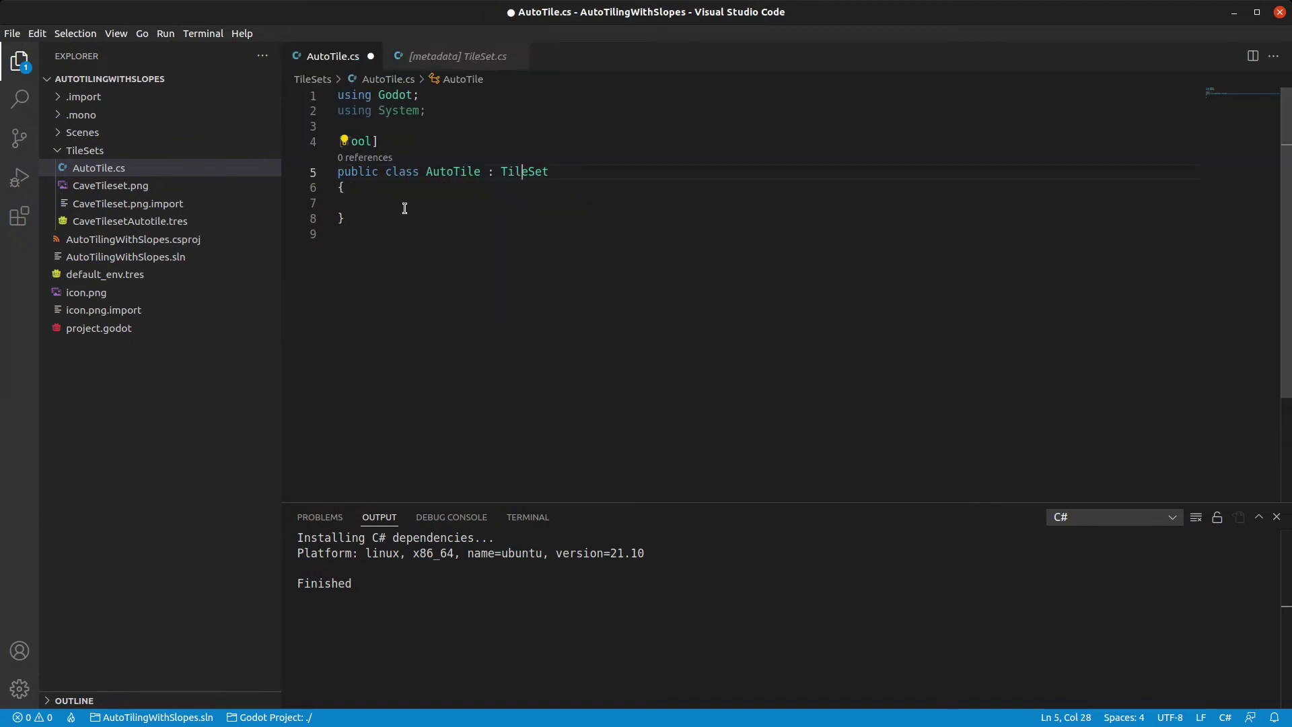
{"action": "left_click", "coordinate": [403, 206]}
{"action": "key", "text": "Tab"}
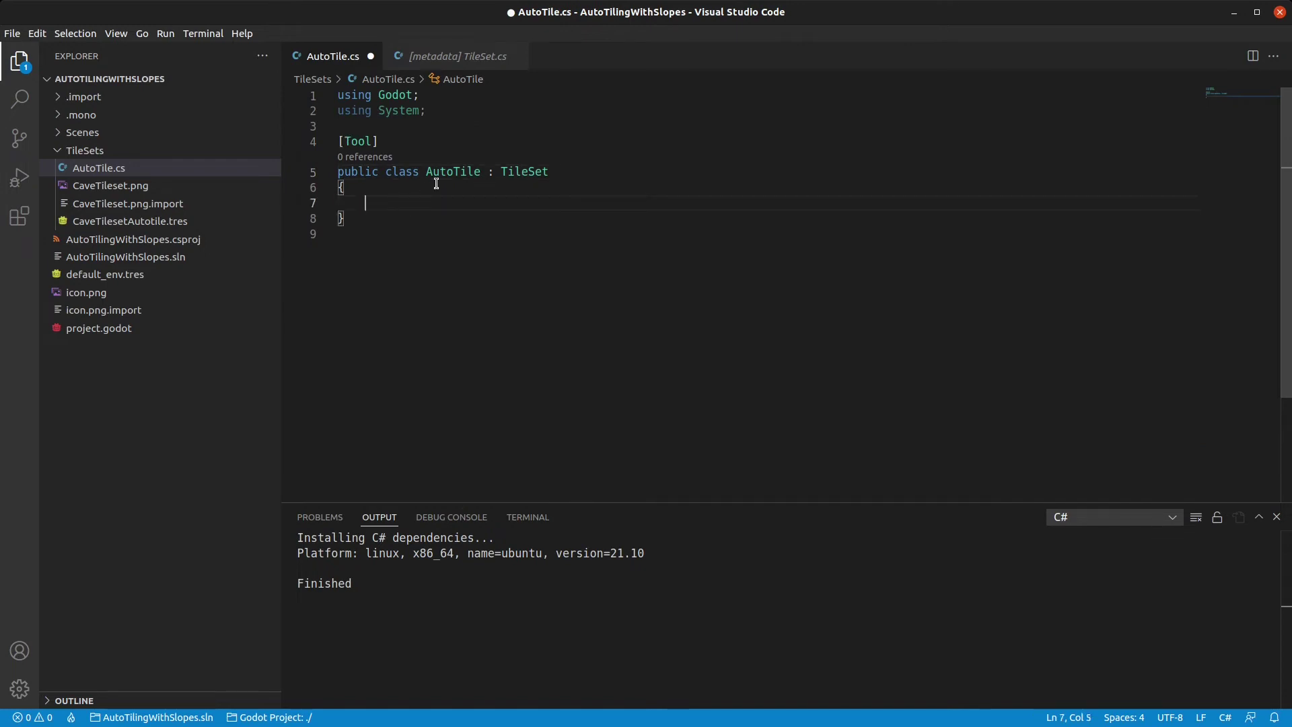
{"action": "type", "text": "public over"}
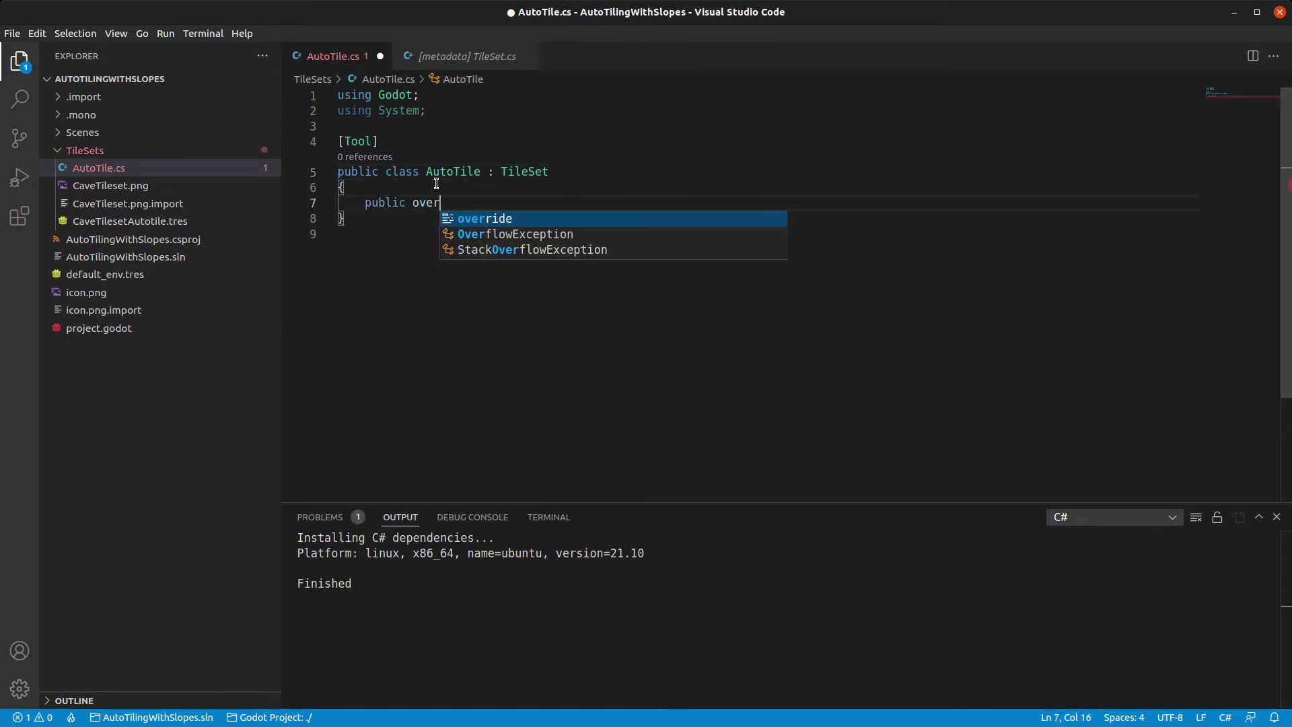
{"action": "key", "text": "Tab"}
{"action": "key", "text": "Return"}
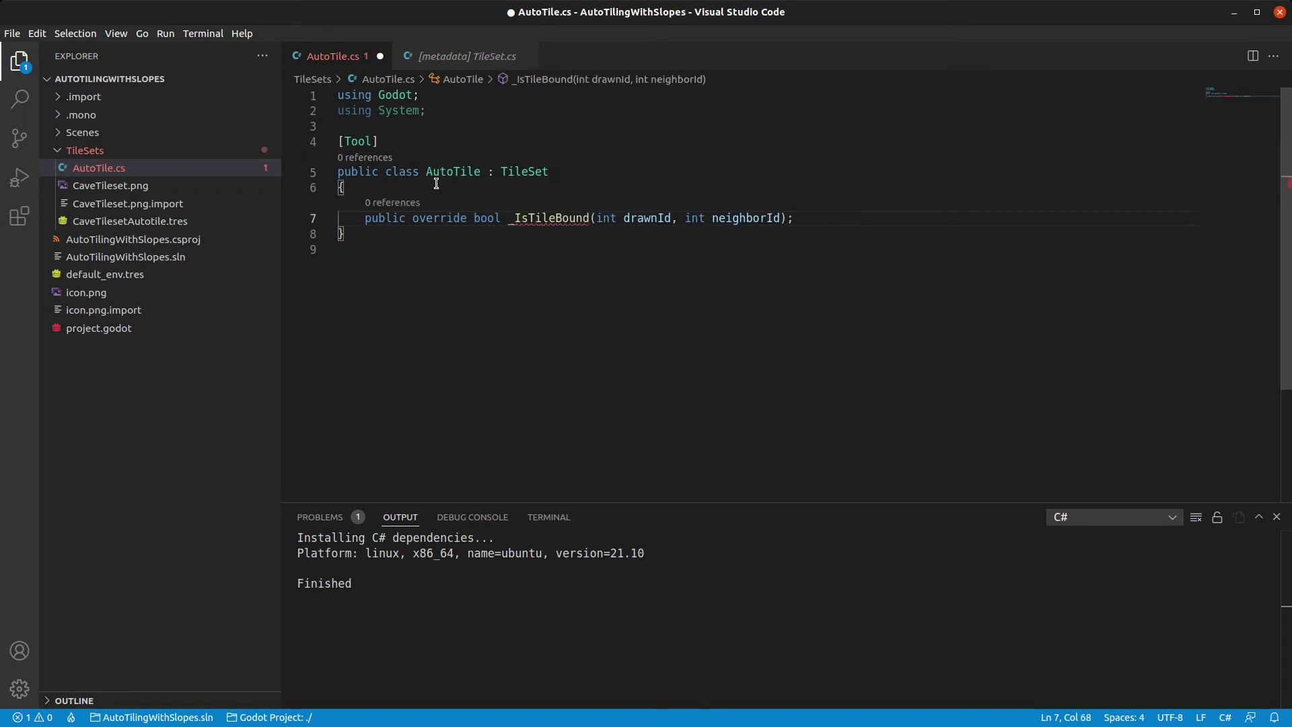
{"action": "key", "text": "BackSpace"}
{"action": "key", "text": "Return"}
{"action": "type", "text": "{"}
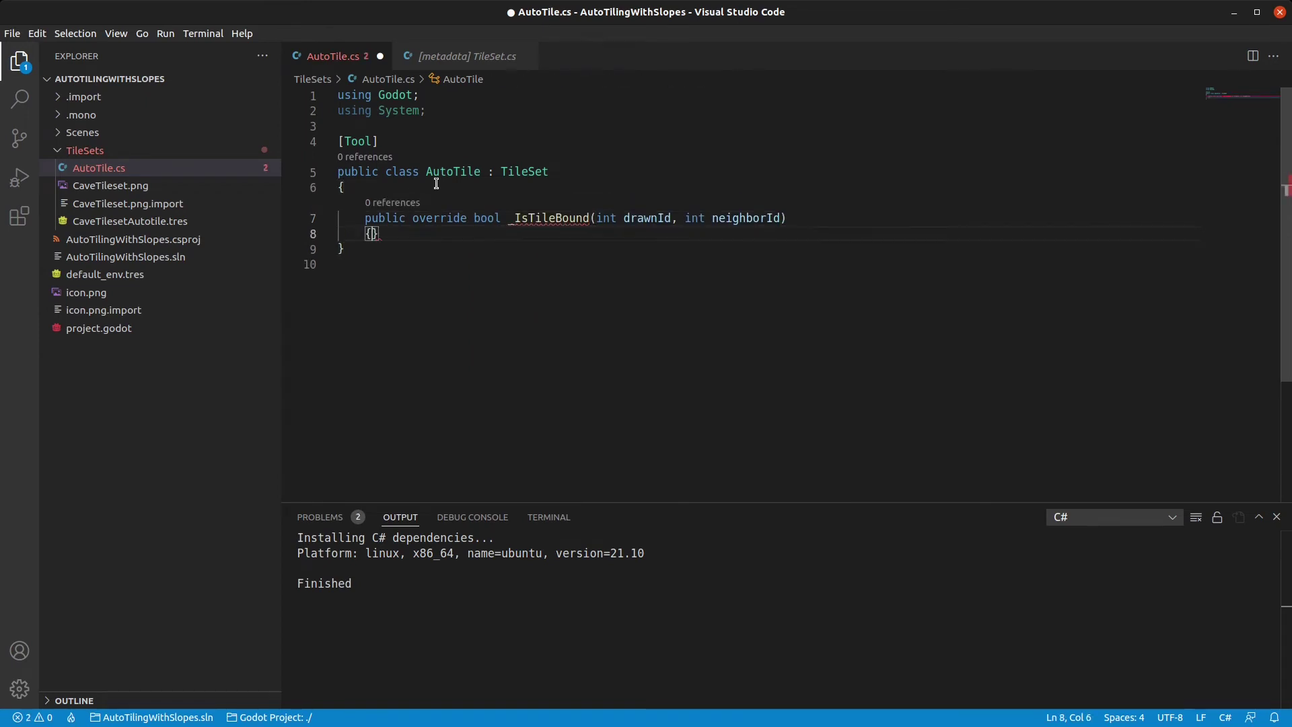
{"action": "key", "text": "Return"}
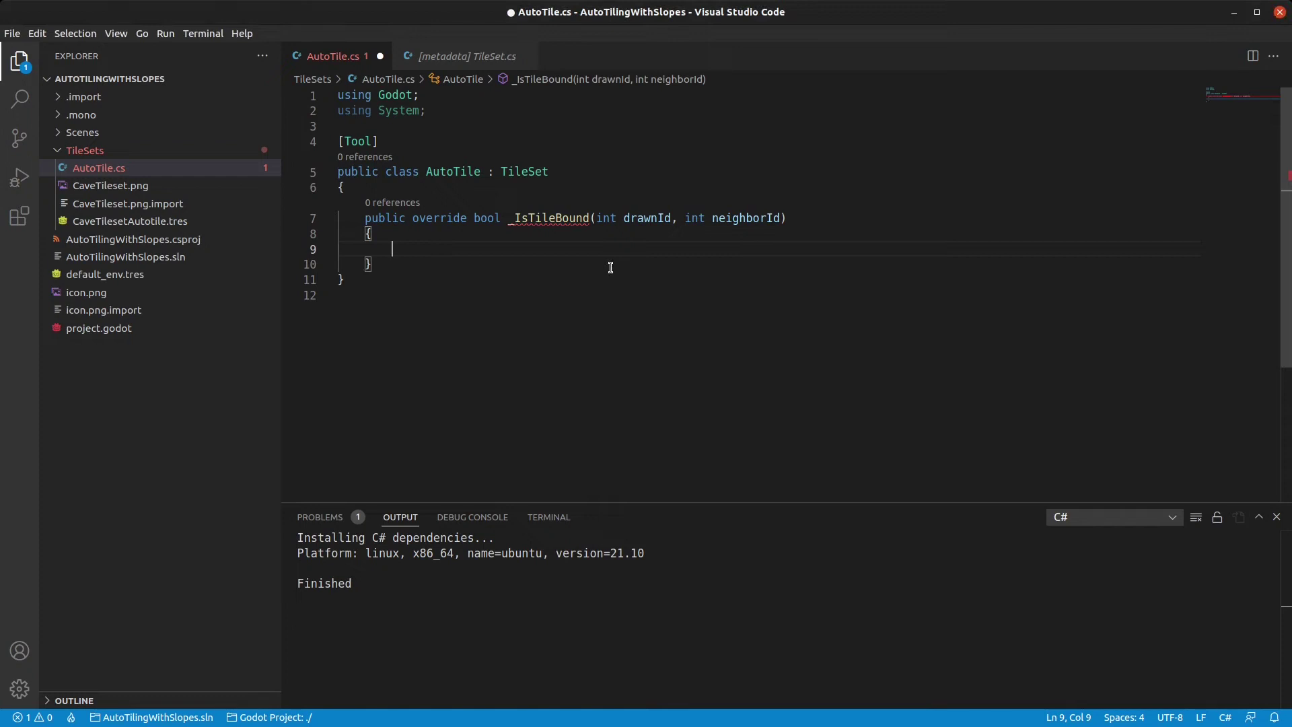
{"action": "type", "text": "retu"}
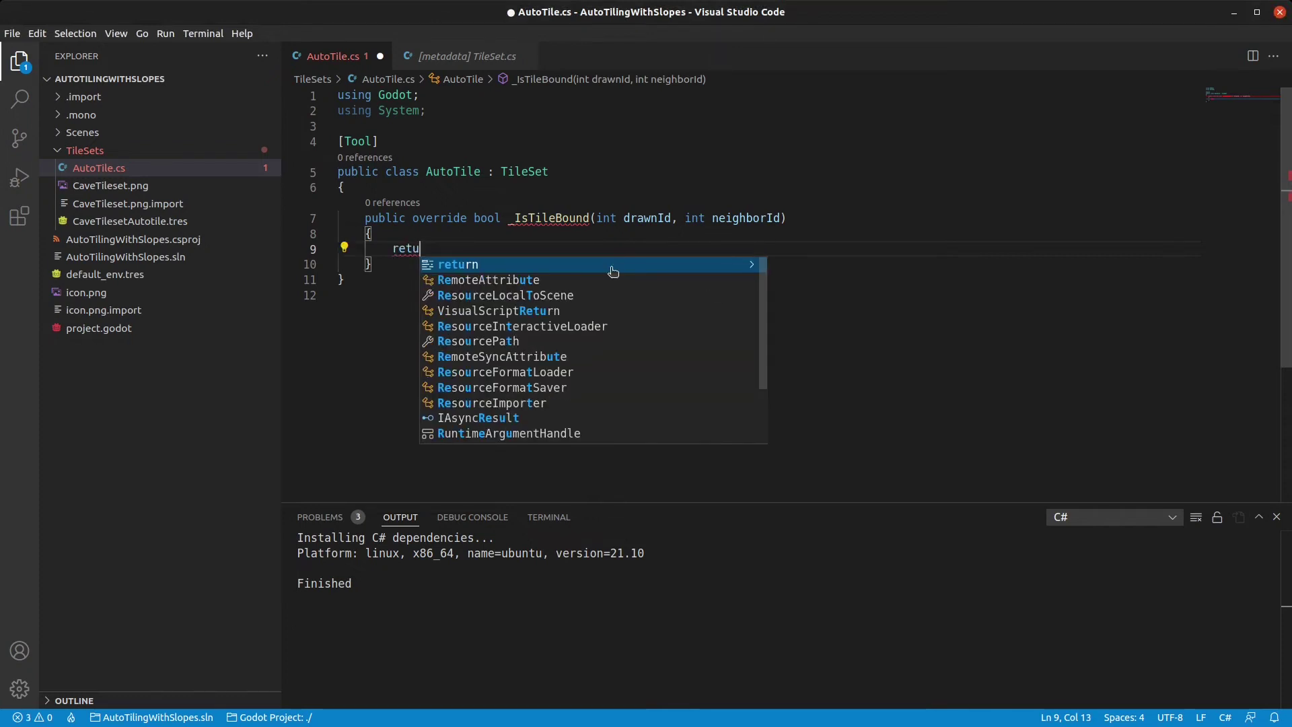
{"action": "type", "text": "rn GetTi"}
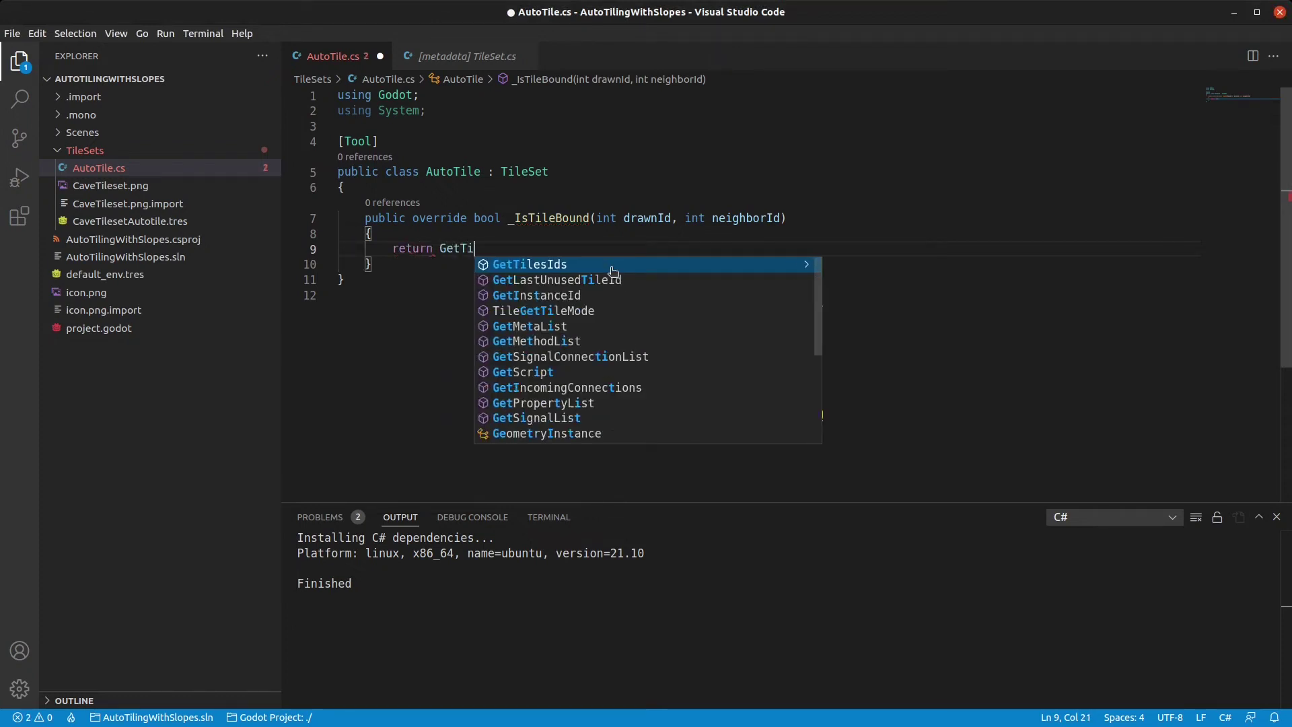
{"action": "type", "text": "le"}
Make it return GetTilesIds().Contains(neighborId), save the script, and minimize VS Code.
{"action": "key", "text": "Tab"}
{"action": "type", "text": "()"}
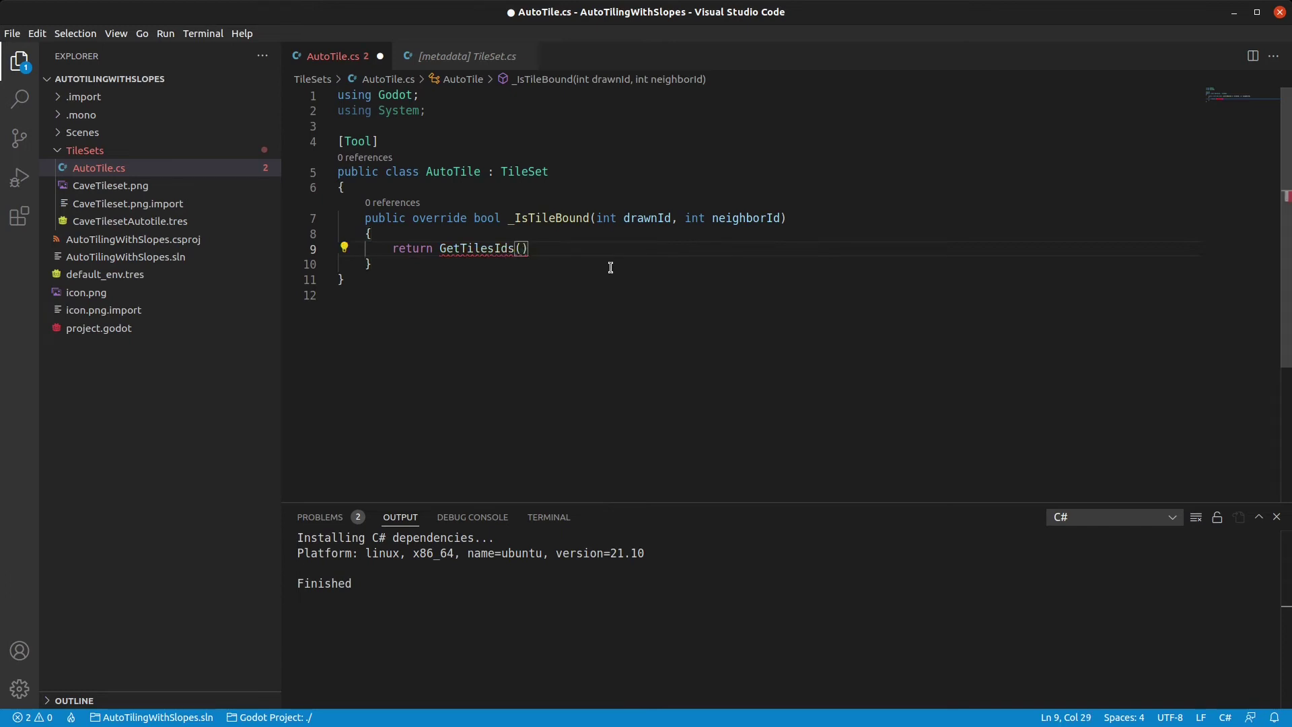
{"action": "type", "text": ".C"}
{"action": "key", "text": "Down"}
{"action": "key", "text": "Tab"}
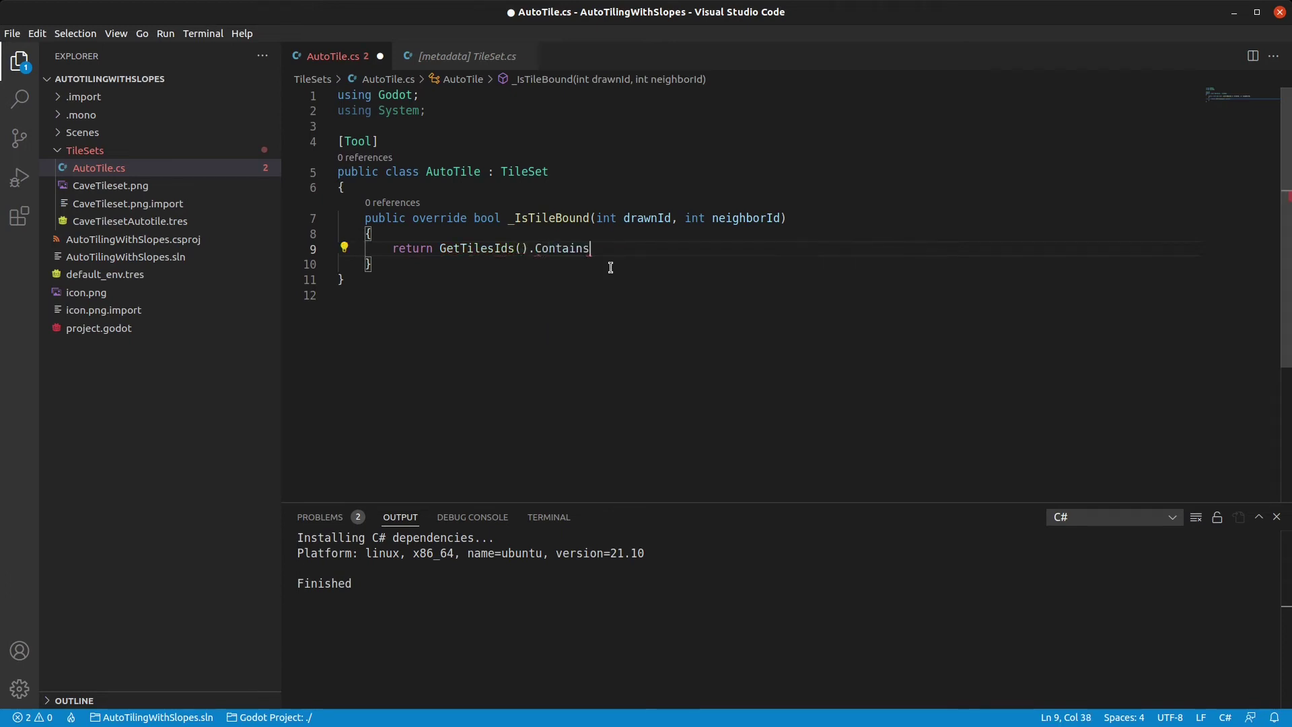
{"action": "type", "text": "(ne"}
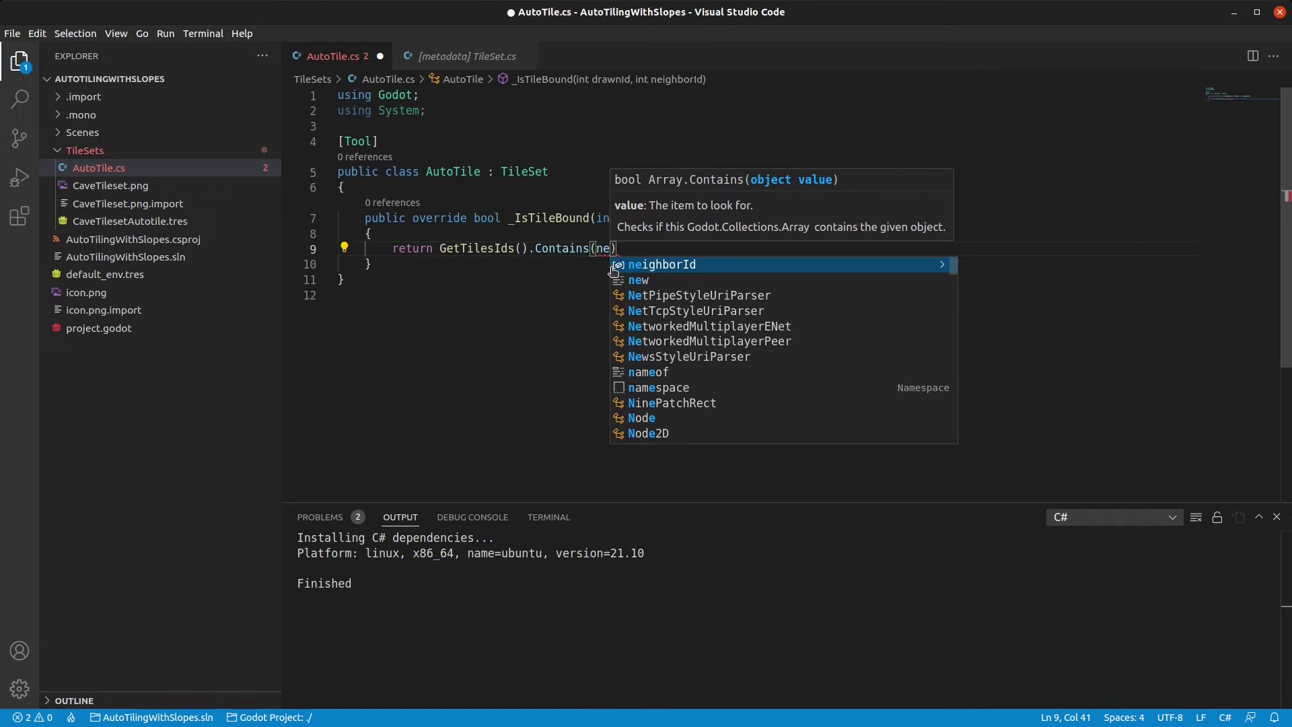
{"action": "key", "text": "Tab"}
{"action": "type", "text": ");"}
{"action": "key", "text": "ctrl+s"}
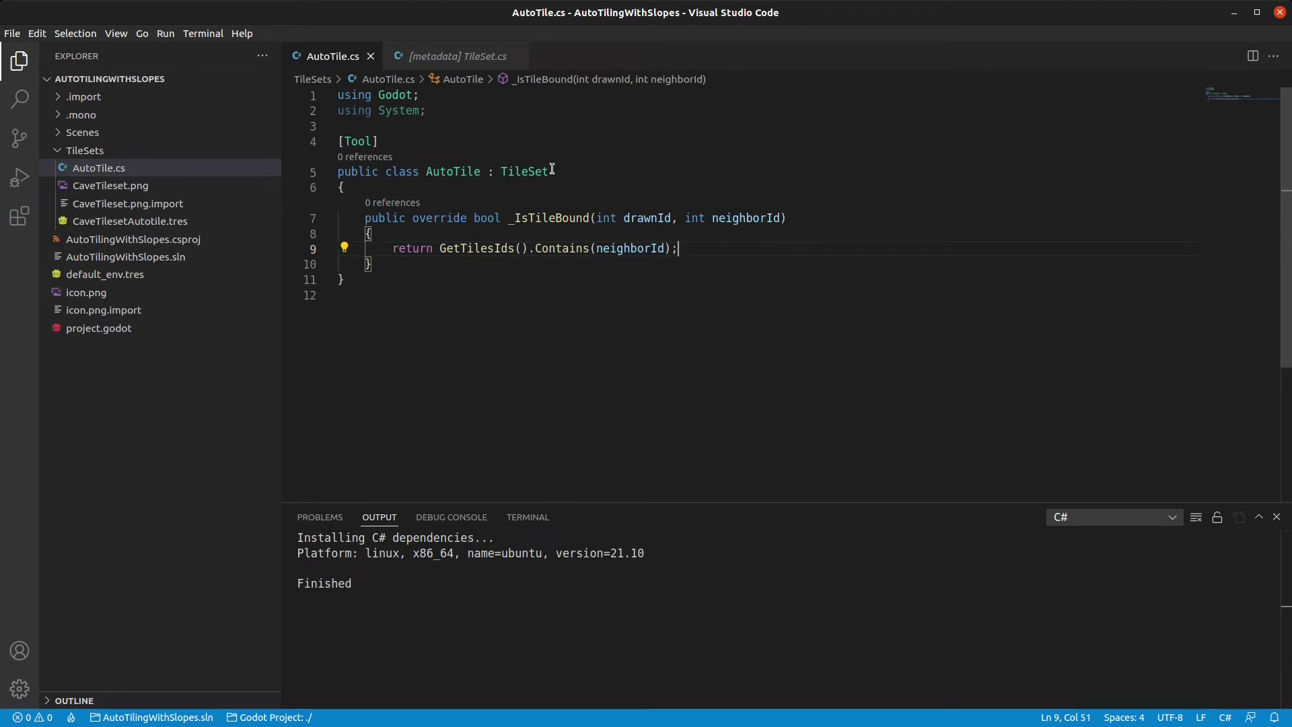
{"action": "left_click", "coordinate": [1233, 12]}
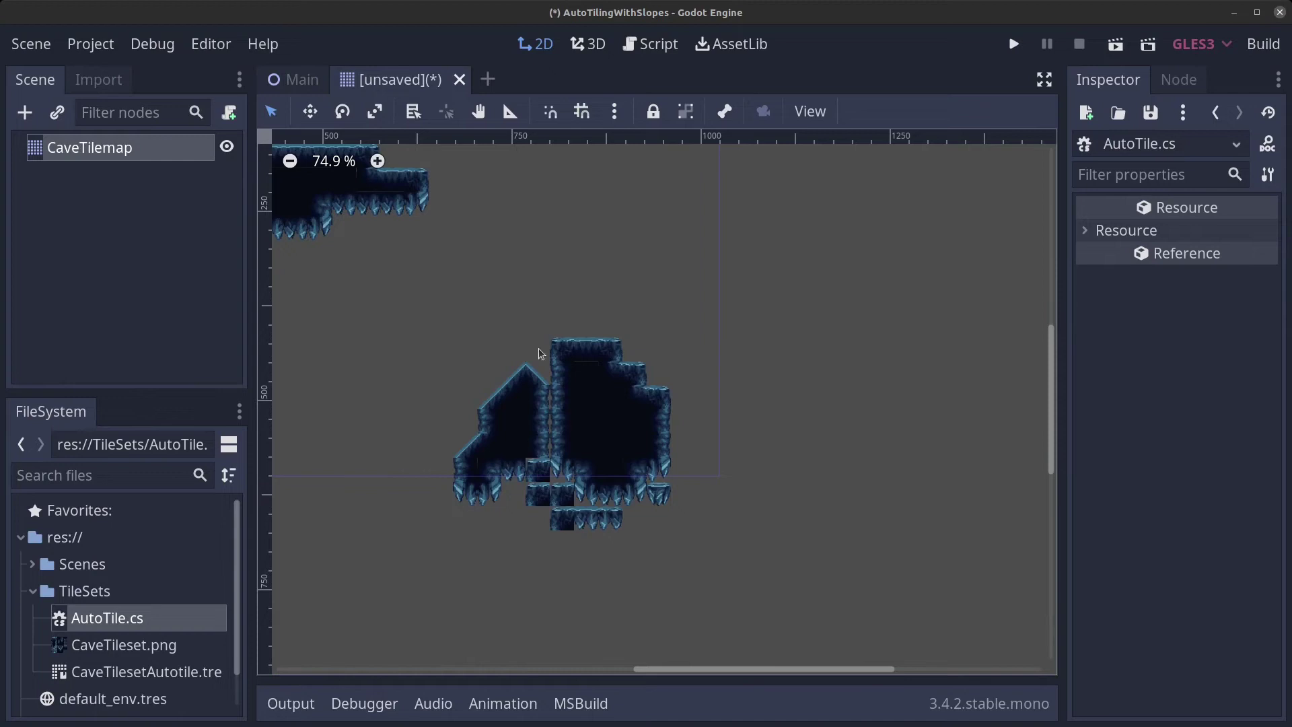
Load TileSets/AutoTile.cs as the script of CaveTilemap's tile set resource.
{"action": "left_click", "coordinate": [91, 150]}
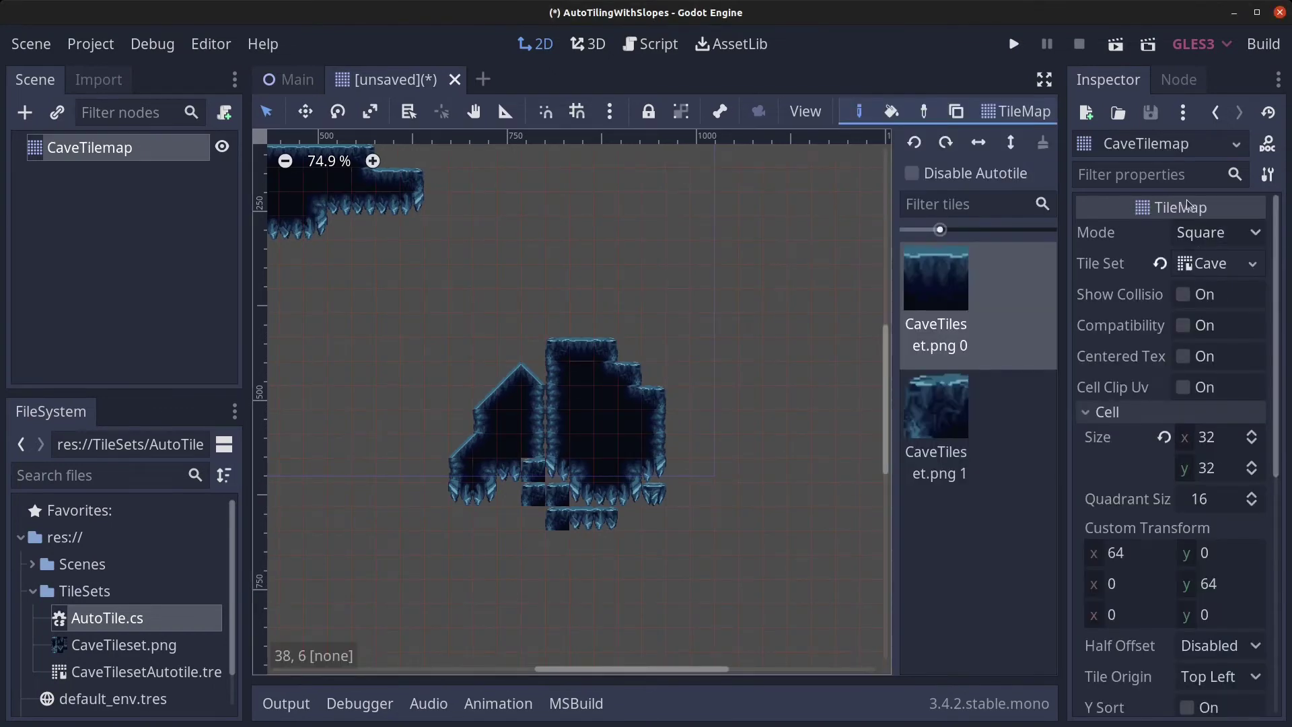
{"action": "left_click", "coordinate": [1203, 265]}
{"action": "left_click", "coordinate": [1218, 284]}
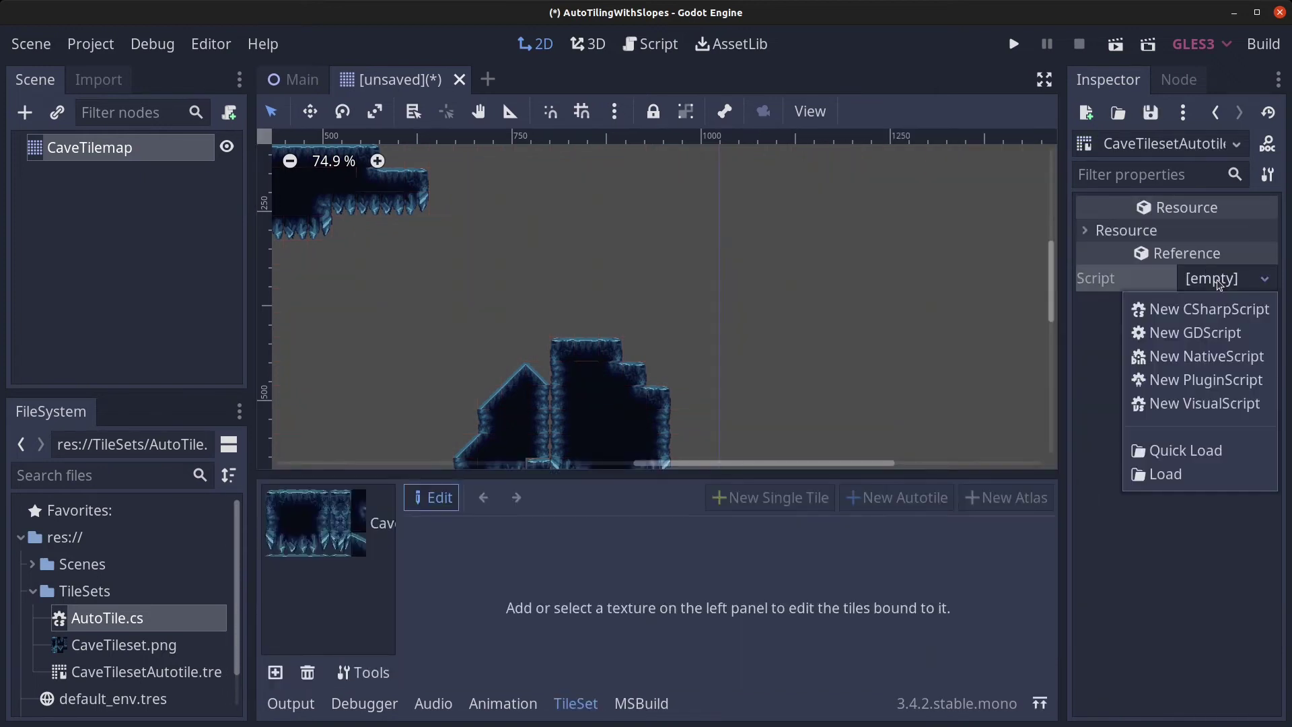
{"action": "left_click", "coordinate": [1178, 473]}
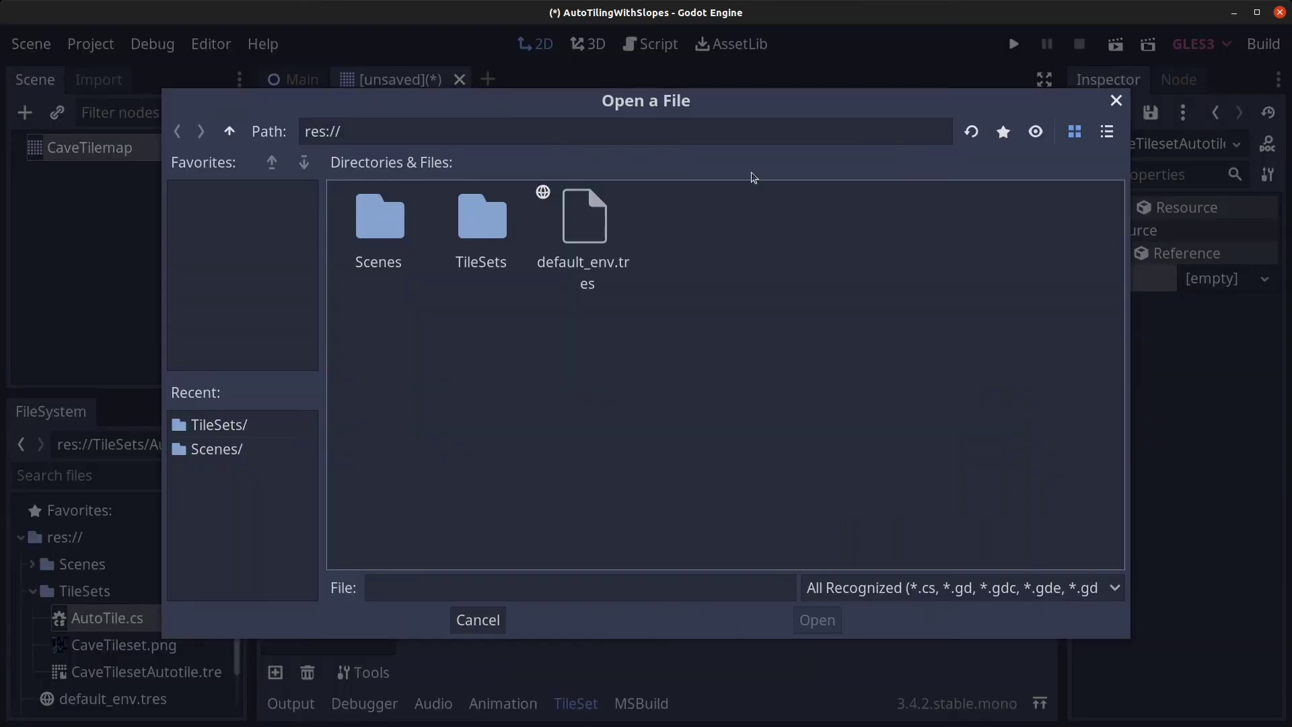
{"action": "double_click", "coordinate": [489, 226]}
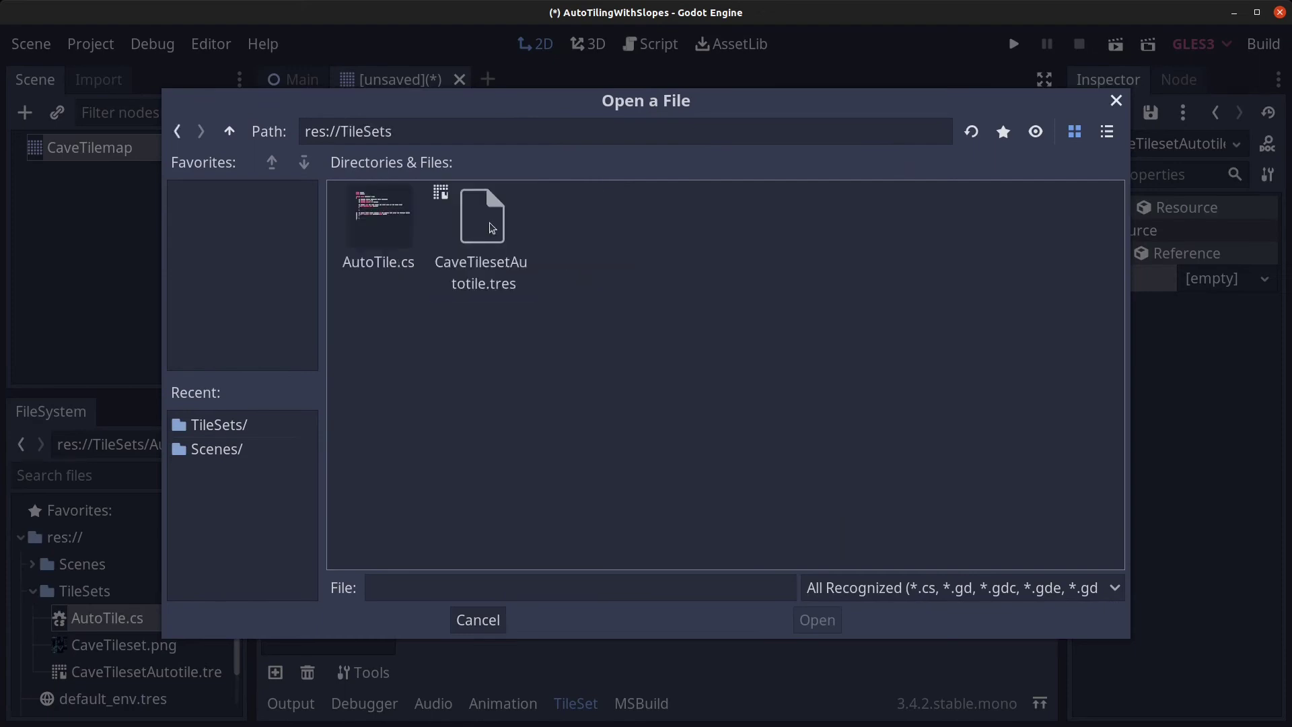
{"action": "left_click", "coordinate": [392, 237]}
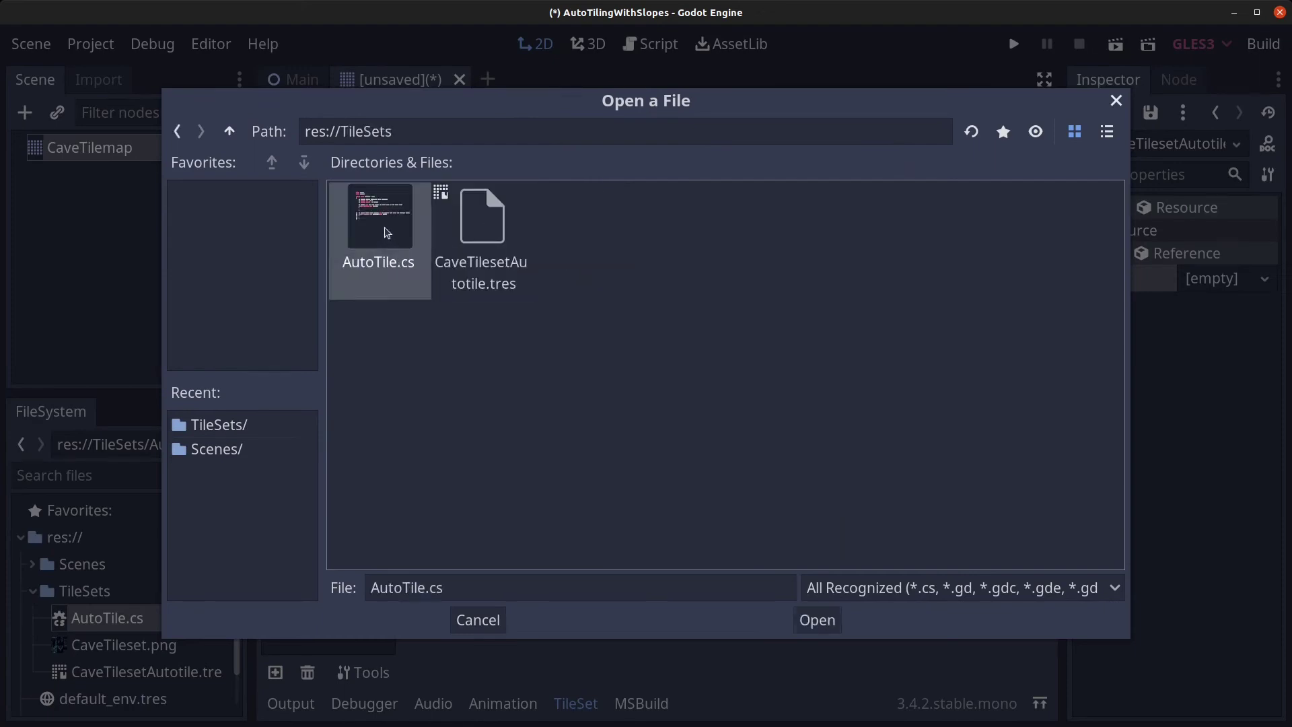
{"action": "left_click", "coordinate": [828, 621]}
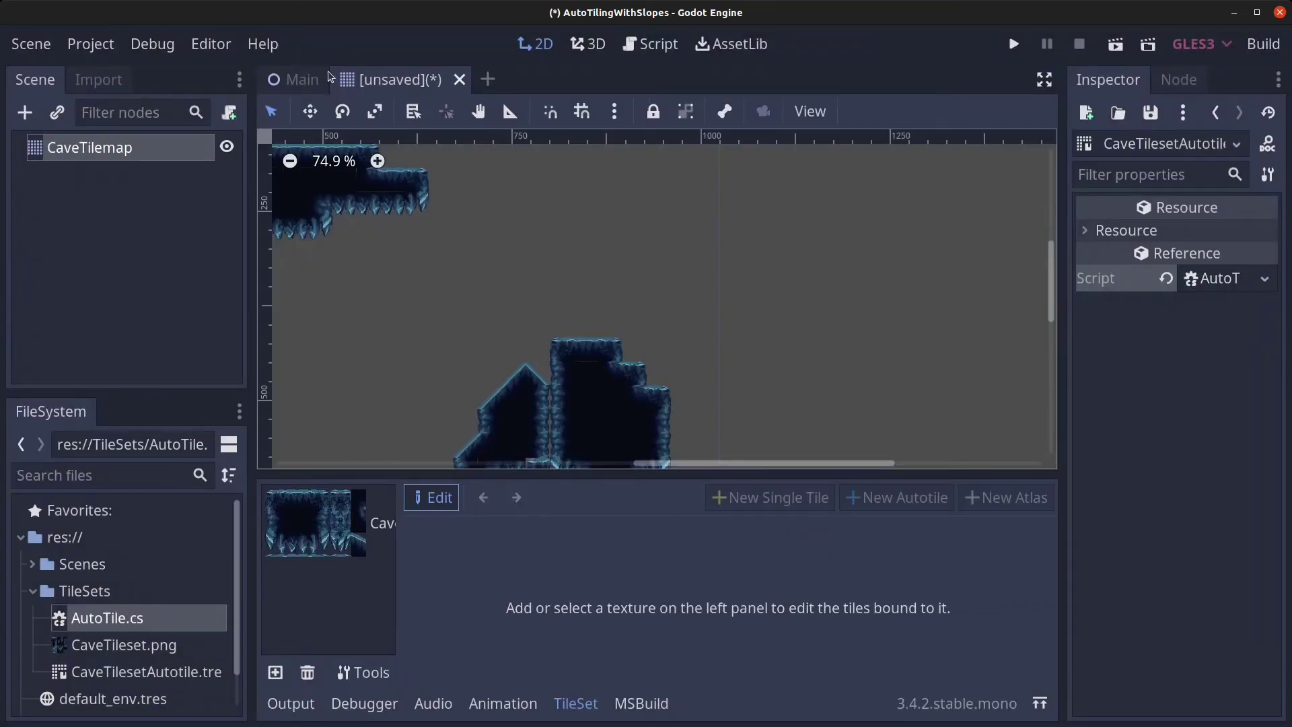
Save the tilemap scene as CaveTilemap.tscn in the res://Scenes folder.
{"action": "left_click", "coordinate": [30, 44]}
{"action": "left_click", "coordinate": [105, 221]}
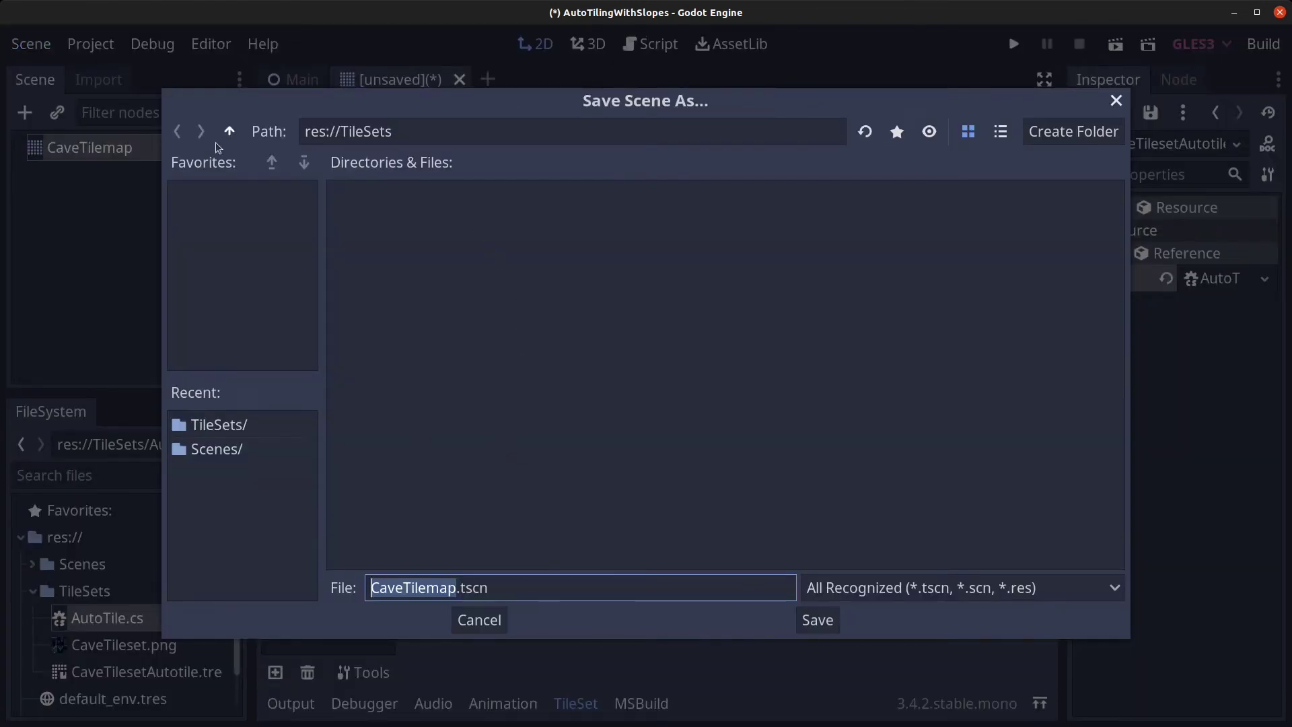
{"action": "left_click", "coordinate": [230, 131]}
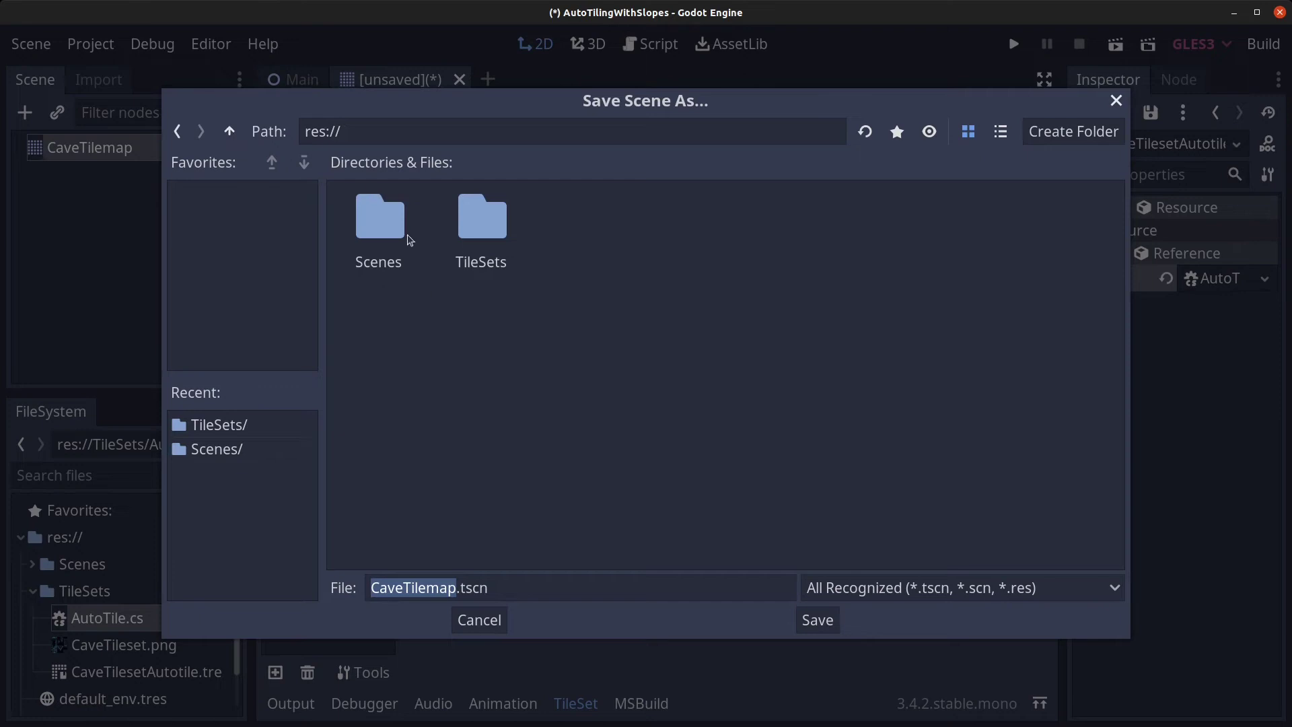
{"action": "double_click", "coordinate": [382, 231]}
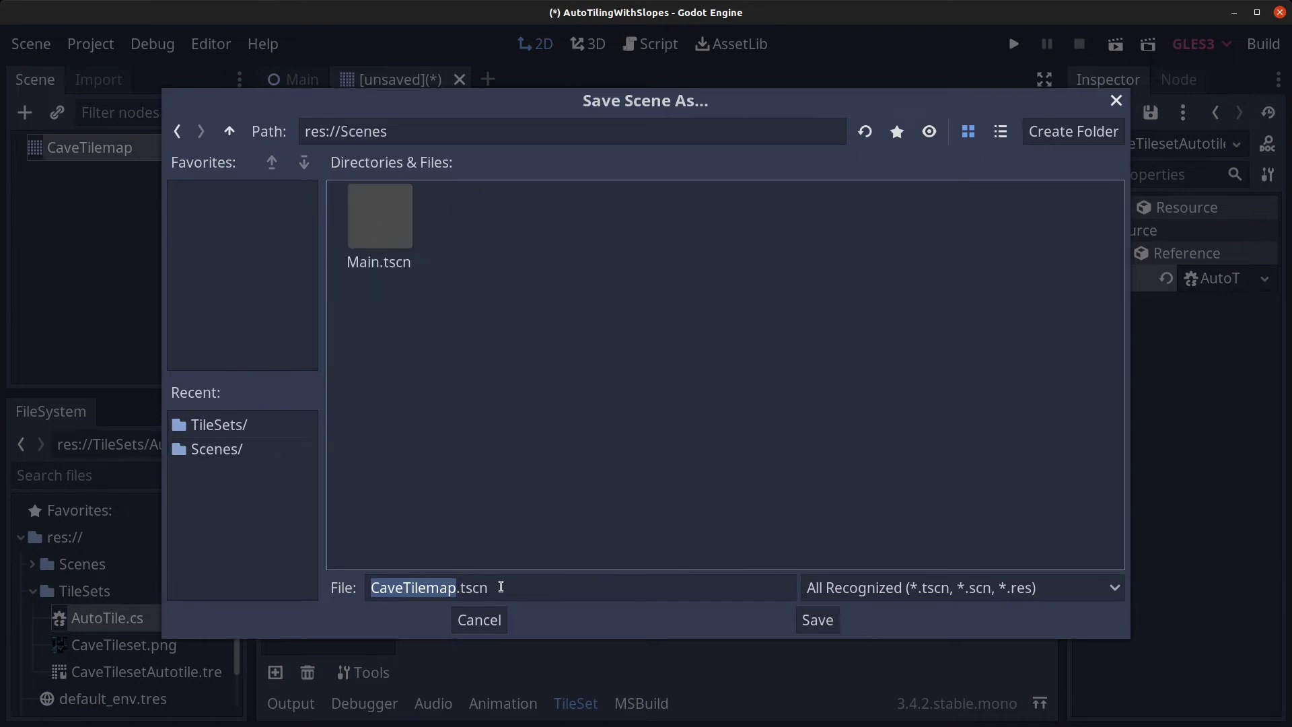
{"action": "left_click", "coordinate": [818, 621]}
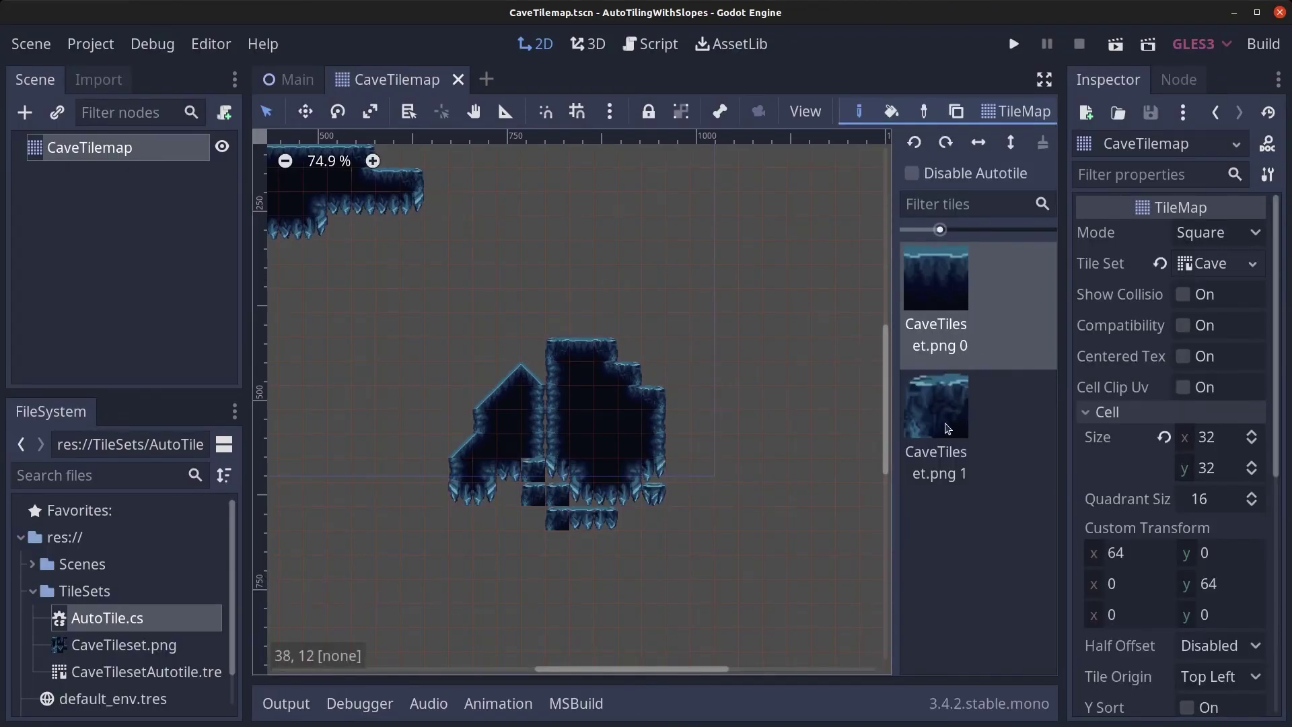
Paint cave tiles 1 and 0 over the cave's top, lower holes and left edge.
{"action": "left_click", "coordinate": [946, 422]}
{"action": "mouse_move", "coordinate": [557, 375]}
{"action": "left_mouse_down"}
{"action": "mouse_move", "coordinate": [609, 364]}
{"action": "mouse_move", "coordinate": [534, 359]}
{"action": "mouse_move", "coordinate": [692, 381]}
{"action": "left_mouse_up"}
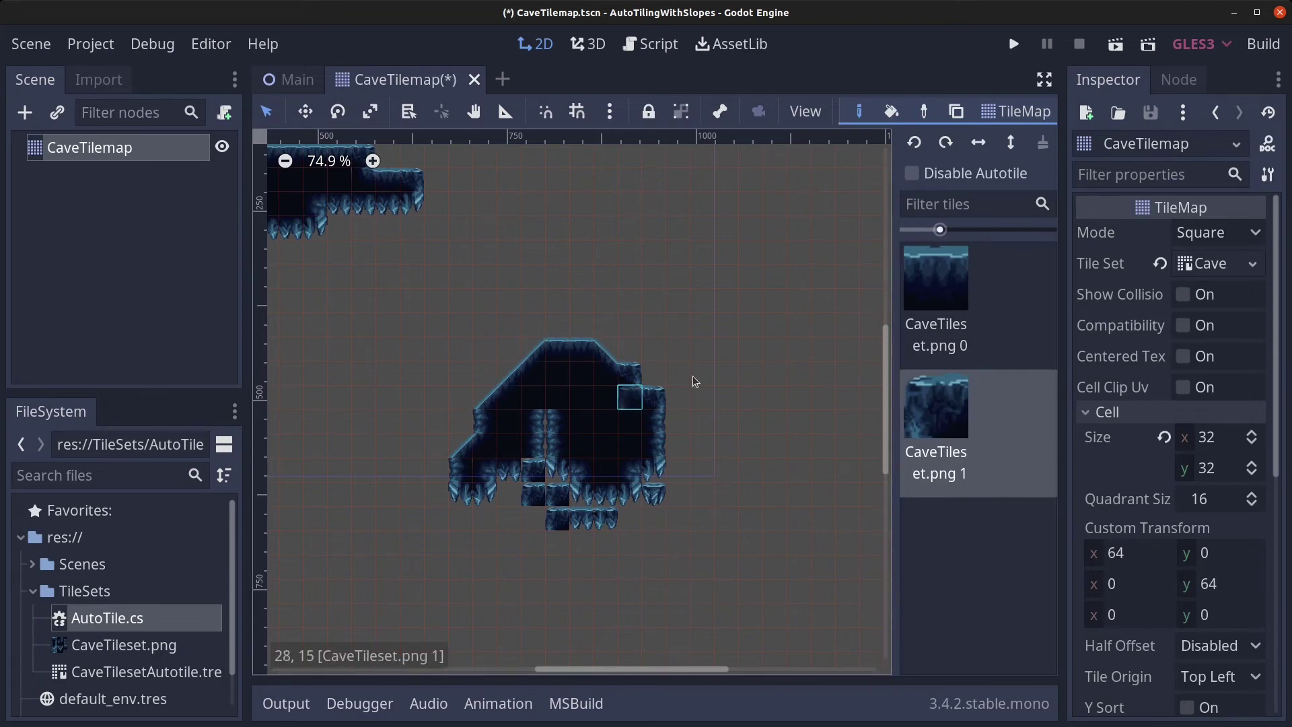
{"action": "left_click", "coordinate": [934, 288]}
{"action": "mouse_move", "coordinate": [512, 427]}
{"action": "left_mouse_down"}
{"action": "mouse_move", "coordinate": [382, 470]}
{"action": "mouse_move", "coordinate": [470, 548]}
{"action": "mouse_move", "coordinate": [568, 489]}
{"action": "left_mouse_up"}
{"action": "left_click", "coordinate": [925, 413]}
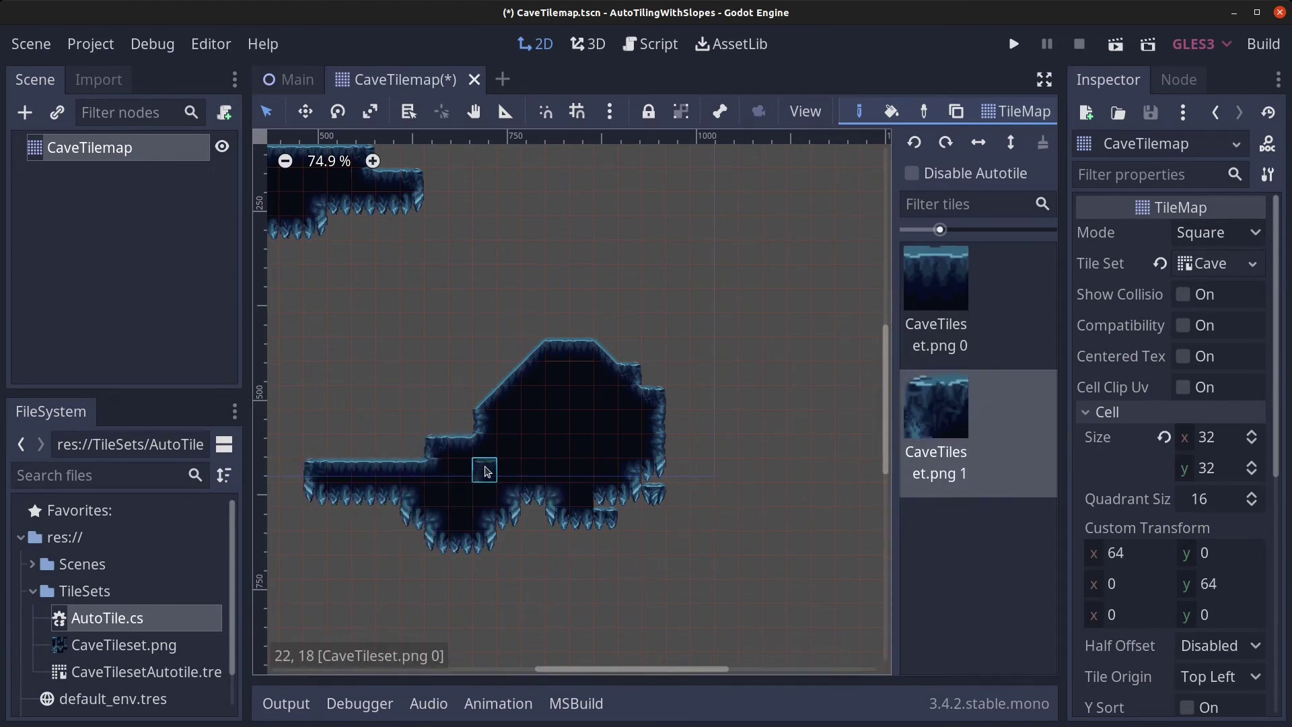
{"action": "mouse_move", "coordinate": [443, 441]}
{"action": "left_mouse_down"}
{"action": "mouse_move", "coordinate": [479, 403]}
{"action": "mouse_move", "coordinate": [665, 430]}
{"action": "left_mouse_up"}
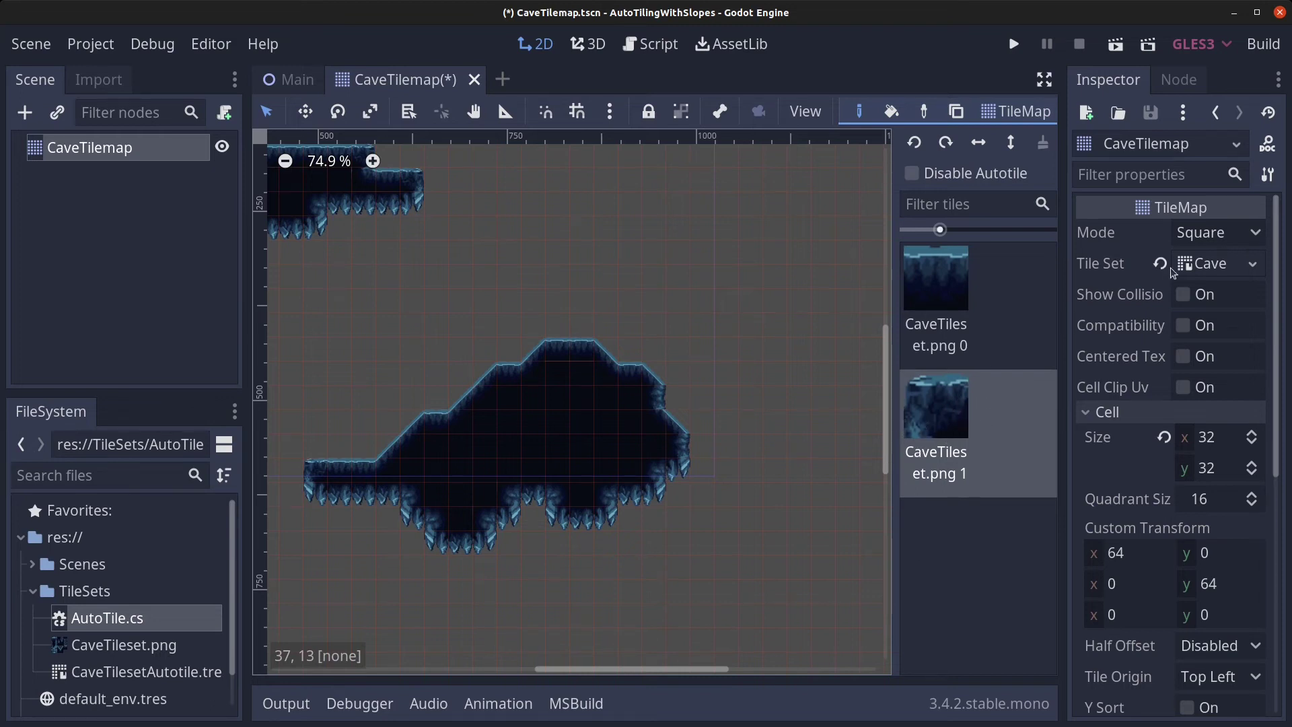
Enlarge the tileset panel and adjust the V-shaped and square tiles' bitmasks.
{"action": "left_click", "coordinate": [1205, 265]}
{"action": "left_click", "coordinate": [308, 535]}
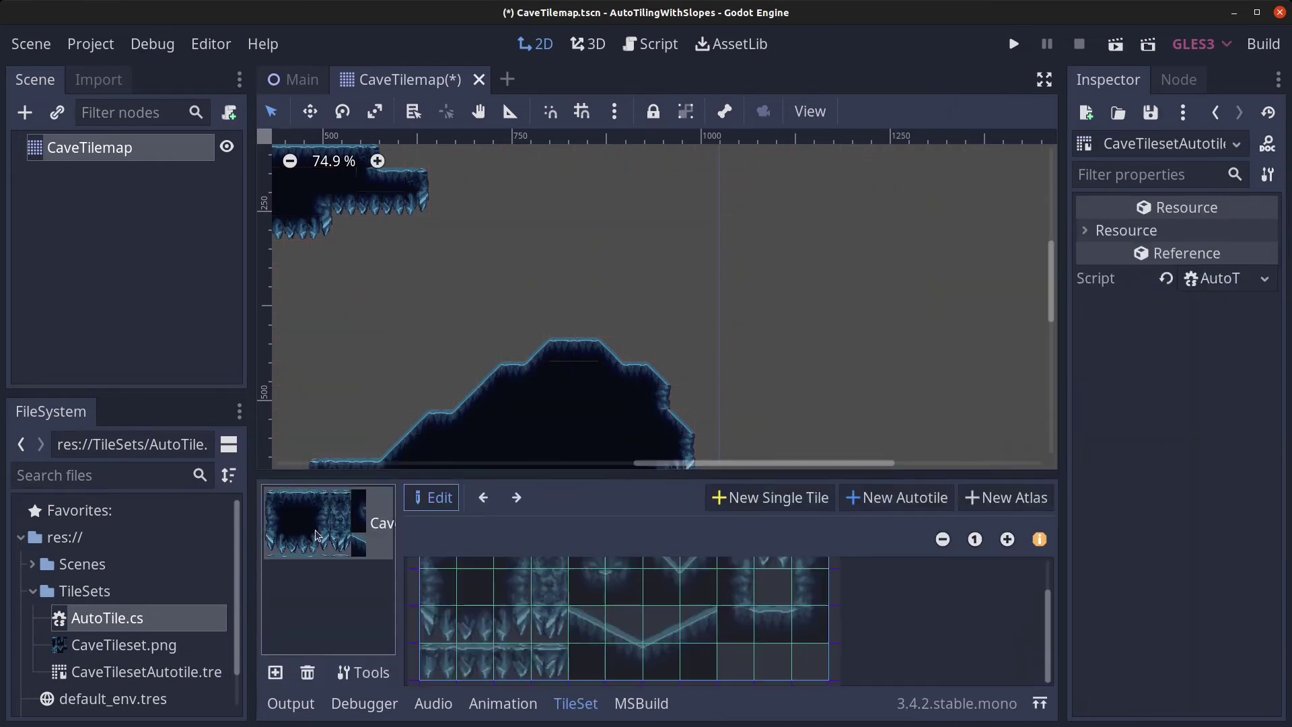
{"action": "left_click", "coordinate": [423, 500]}
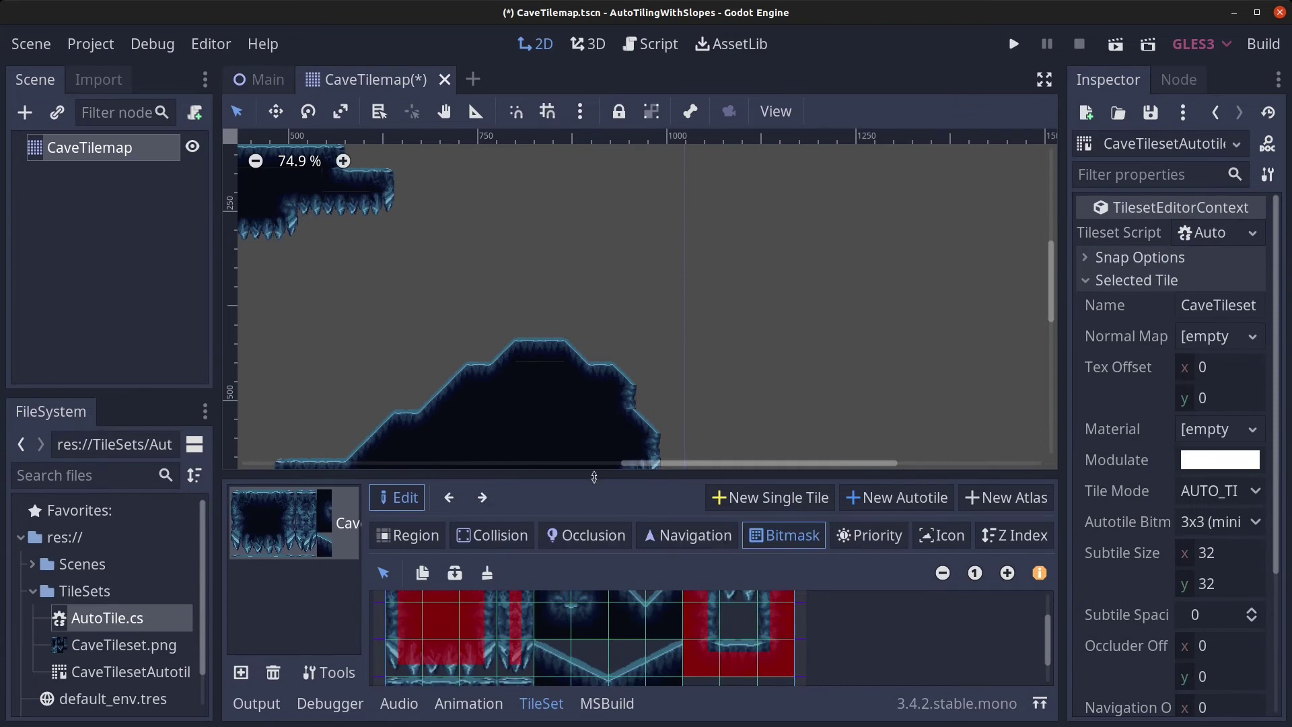
{"action": "left_click_drag", "start_coordinate": [593, 476], "coordinate": [595, 364]}
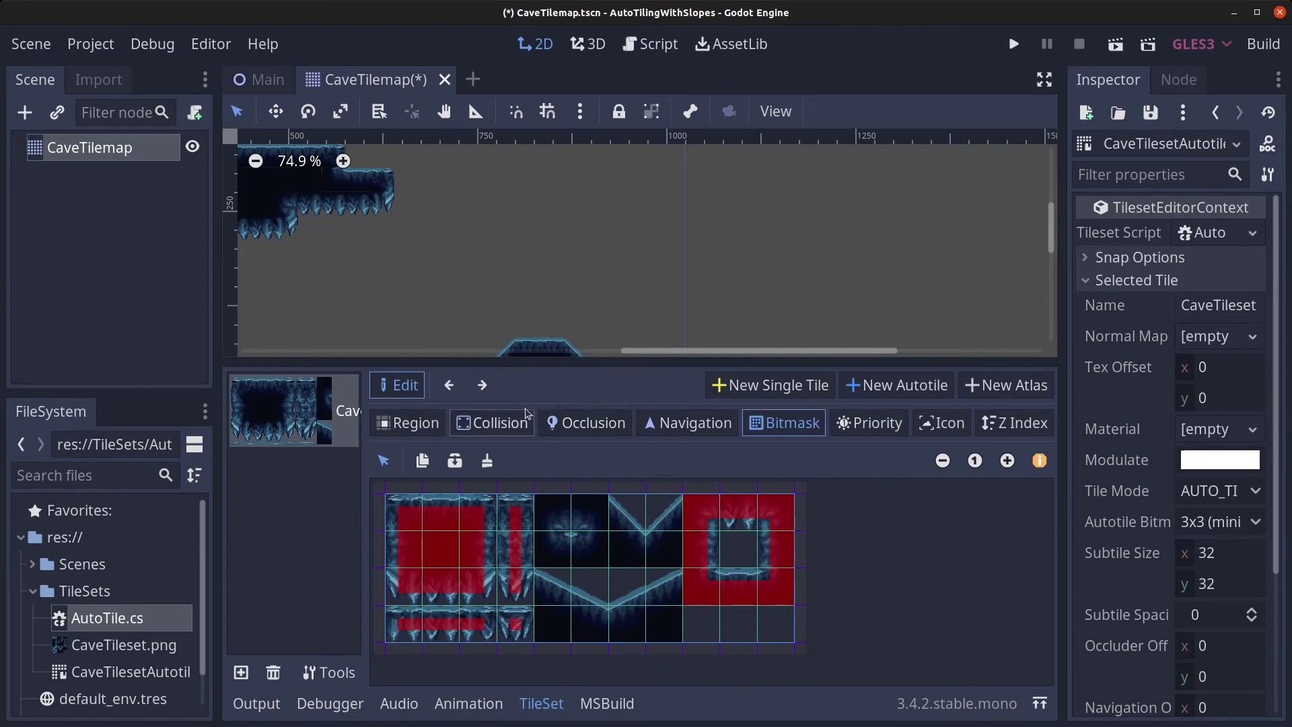
{"action": "left_click", "coordinate": [483, 386]}
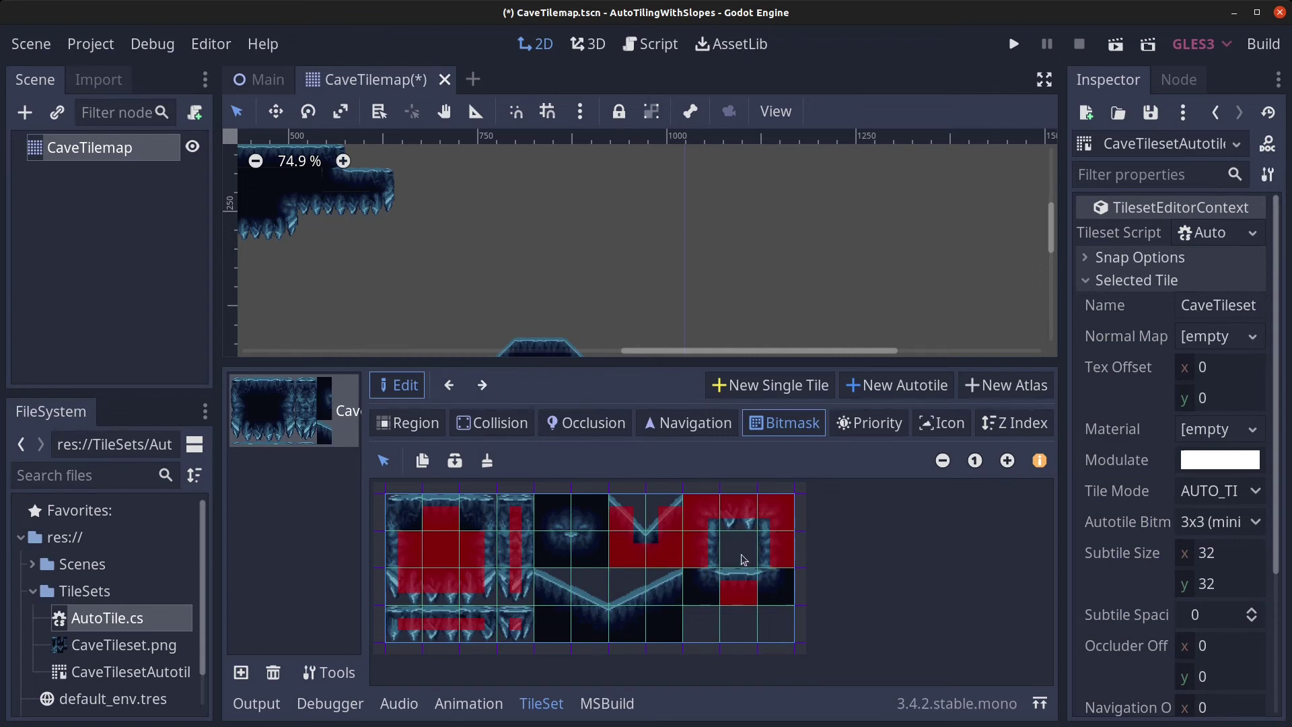
Make a slope subtile the autotile's icon, save the tileset, and reselect CaveTilemap.
{"action": "left_click", "coordinate": [949, 425]}
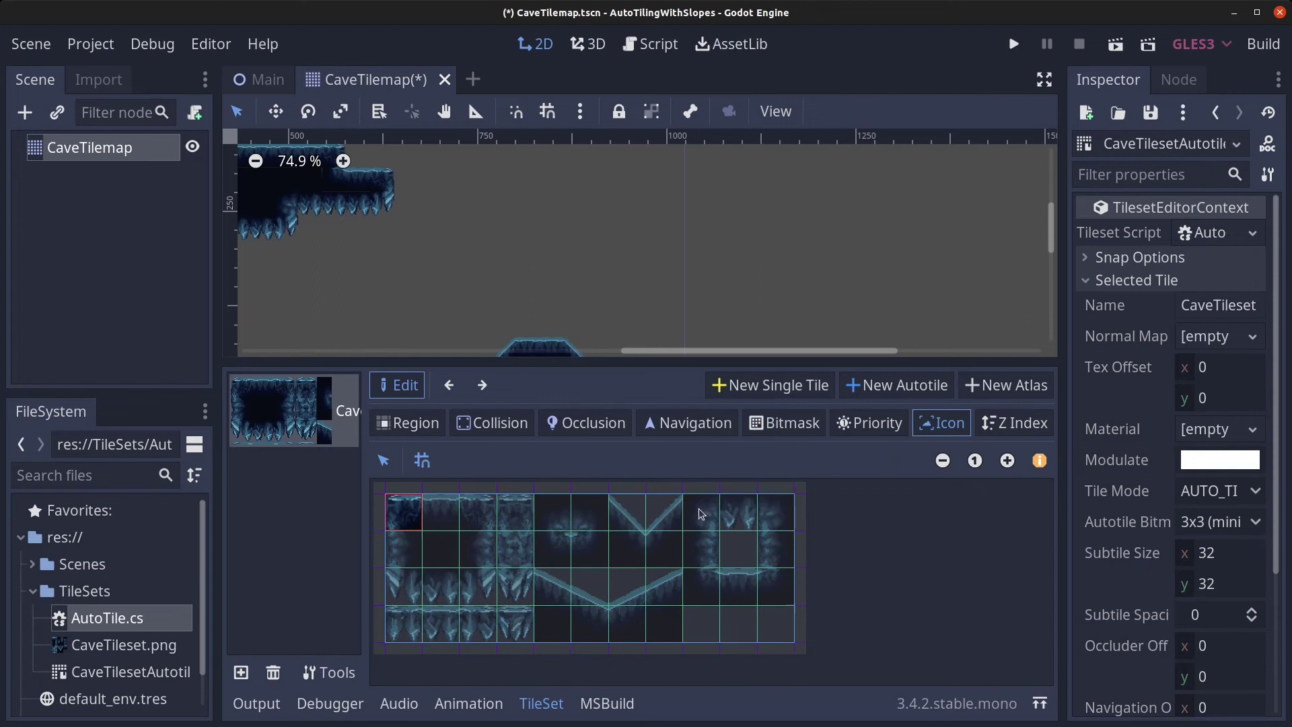
{"action": "left_click", "coordinate": [628, 512]}
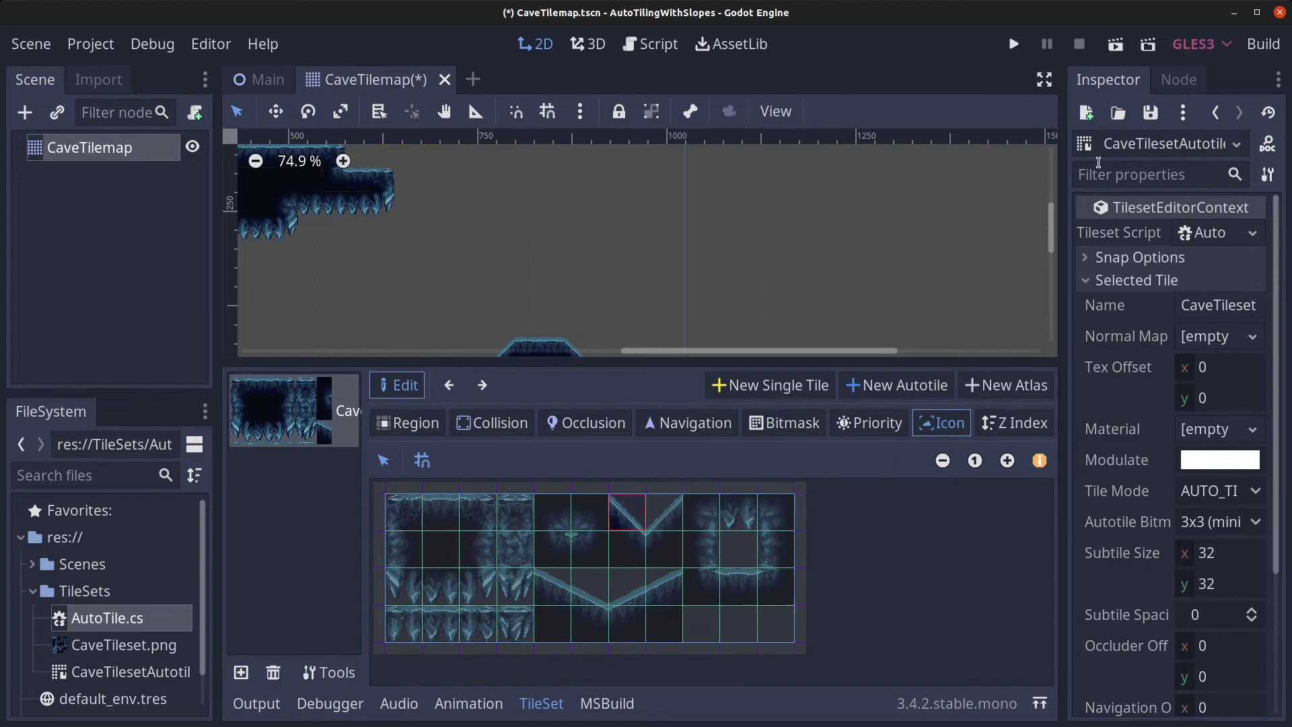
{"action": "left_click", "coordinate": [1151, 112]}
{"action": "left_click", "coordinate": [1160, 145]}
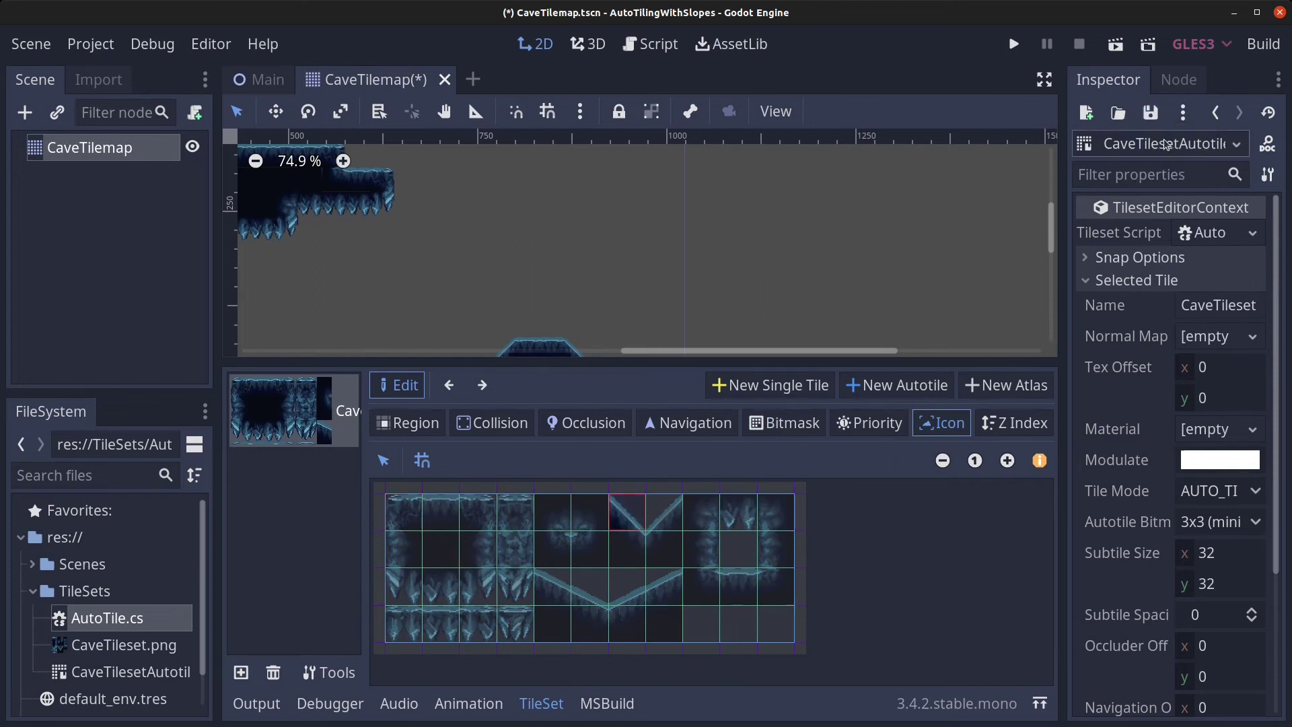
{"action": "left_click", "coordinate": [101, 148]}
Paint slope tiles and a raised ledge extending the cave to the right.
{"action": "left_click", "coordinate": [946, 421]}
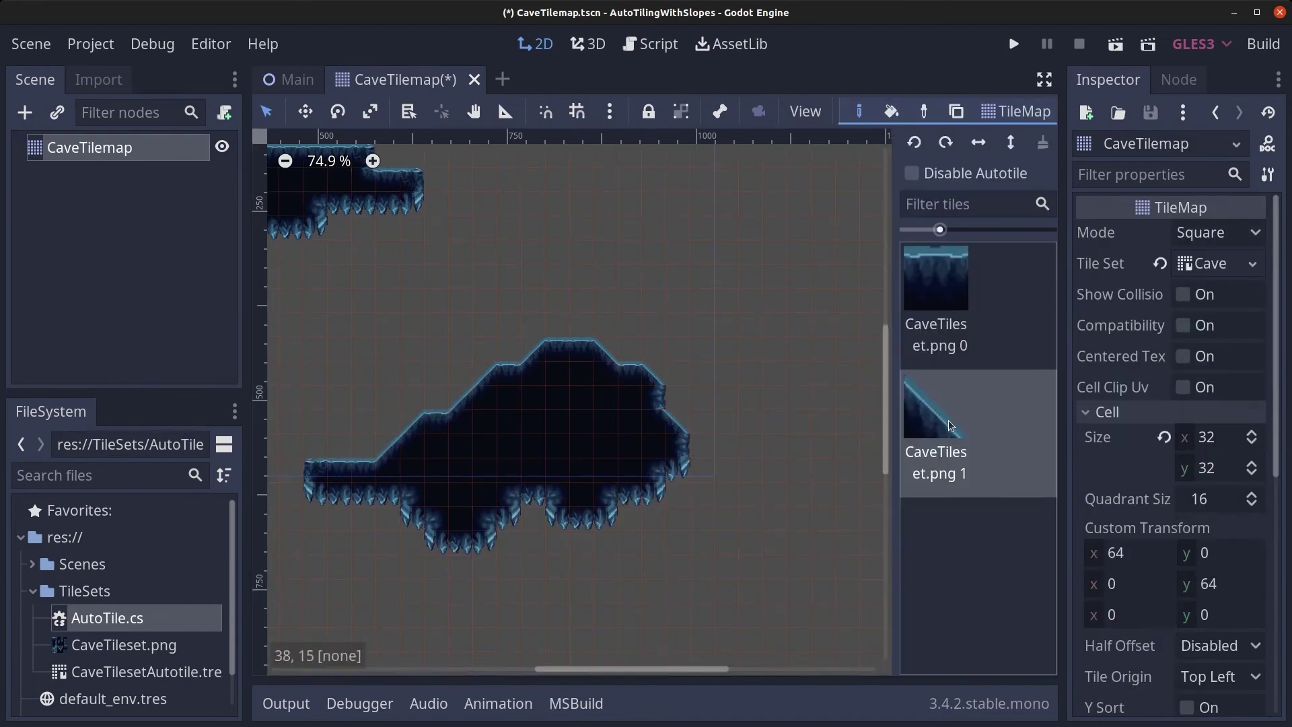
{"action": "left_click_drag", "start_coordinate": [720, 441], "coordinate": [778, 445]}
{"action": "left_click_drag", "start_coordinate": [666, 463], "coordinate": [857, 375]}
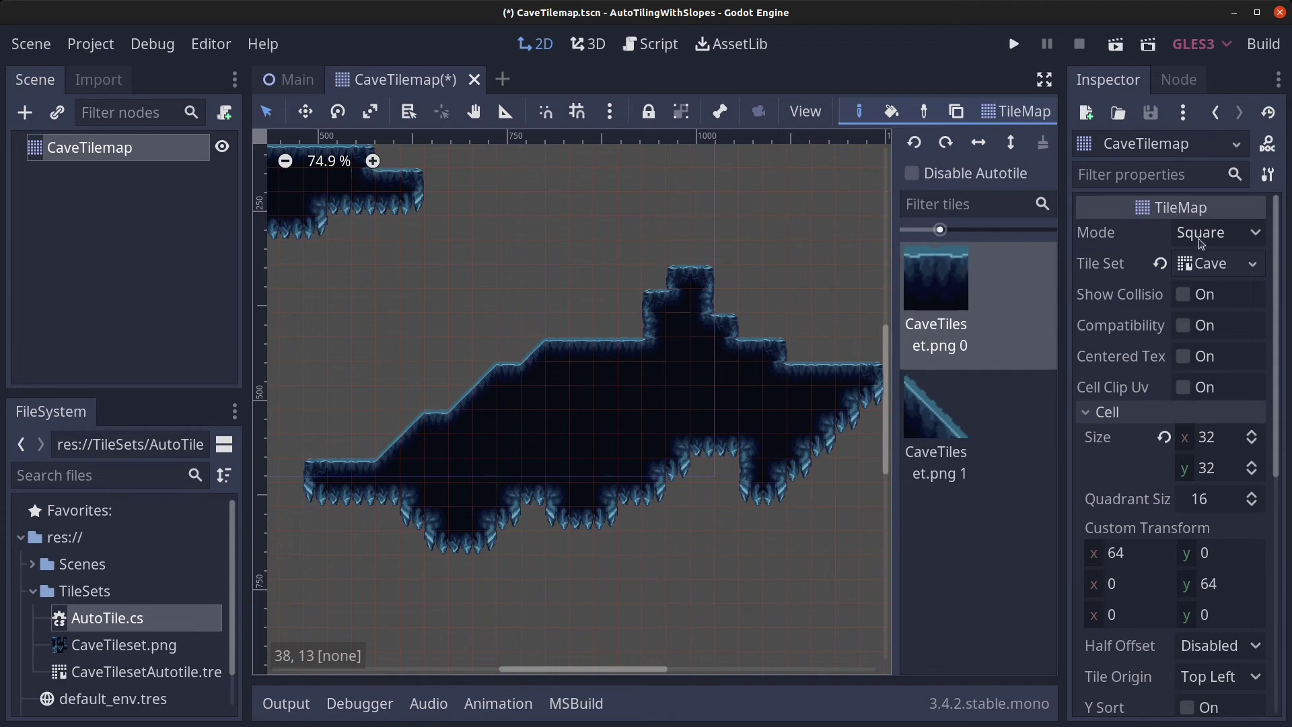
Define a new autotile region covering the entire cave texture atlas.
{"action": "left_click", "coordinate": [1207, 265]}
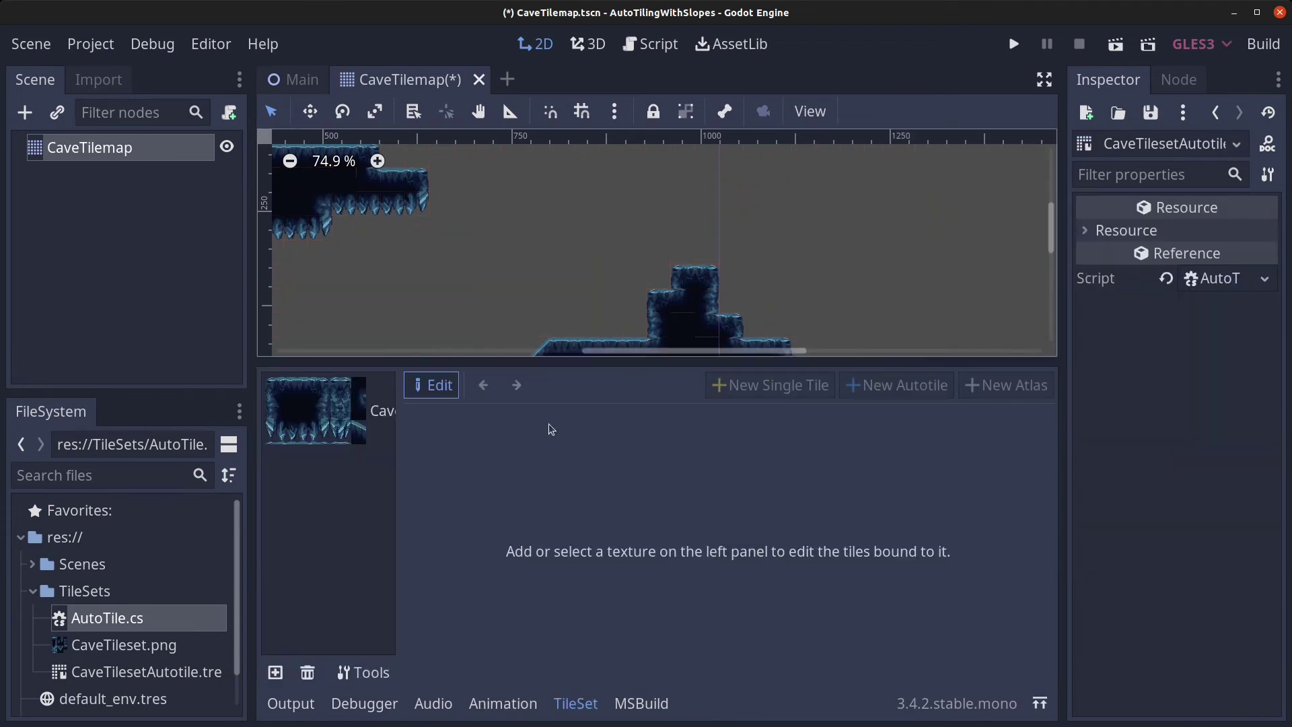
{"action": "left_click", "coordinate": [318, 433]}
{"action": "left_click", "coordinate": [434, 386]}
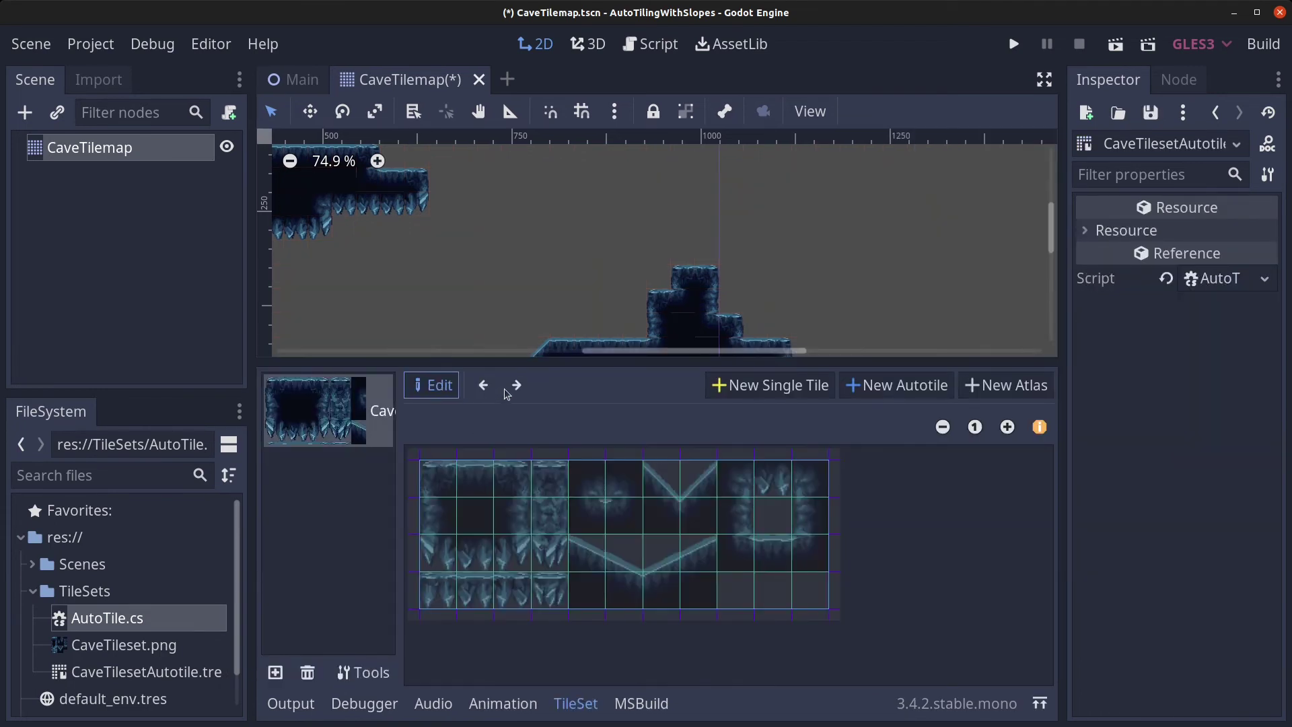
{"action": "left_click", "coordinate": [912, 391]}
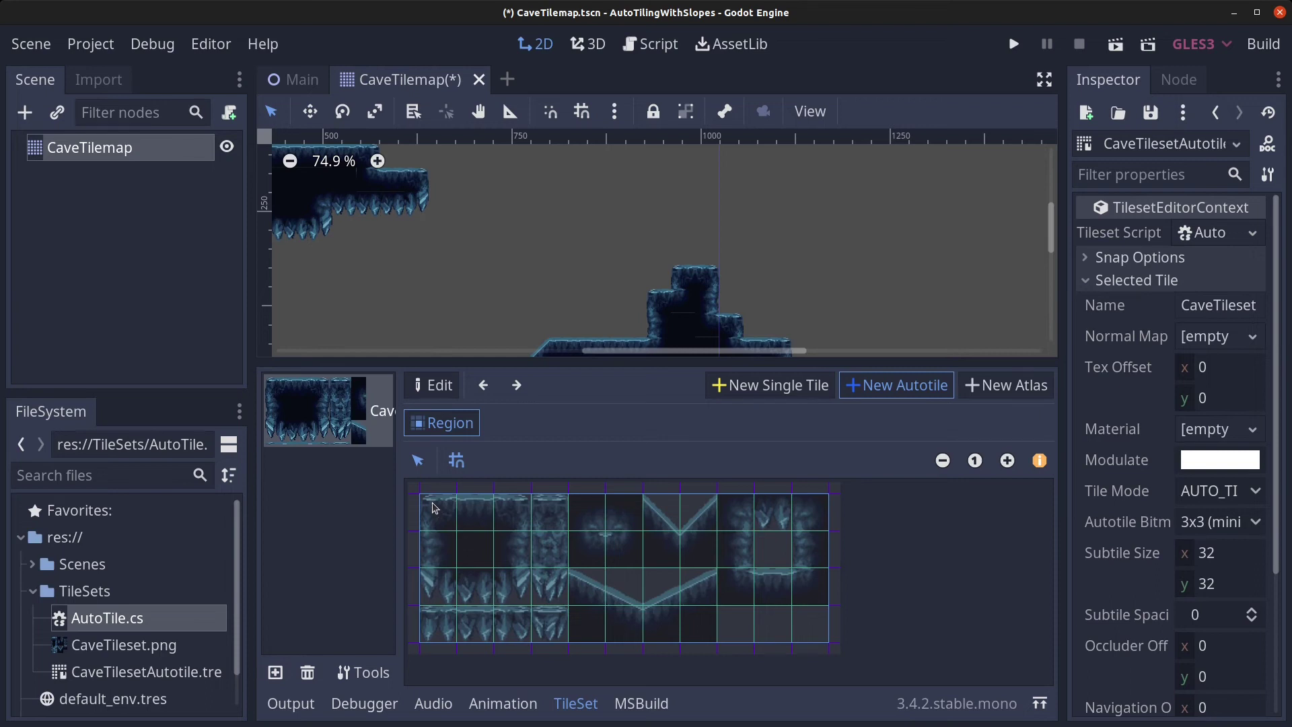
{"action": "left_click_drag", "start_coordinate": [433, 508], "coordinate": [819, 636]}
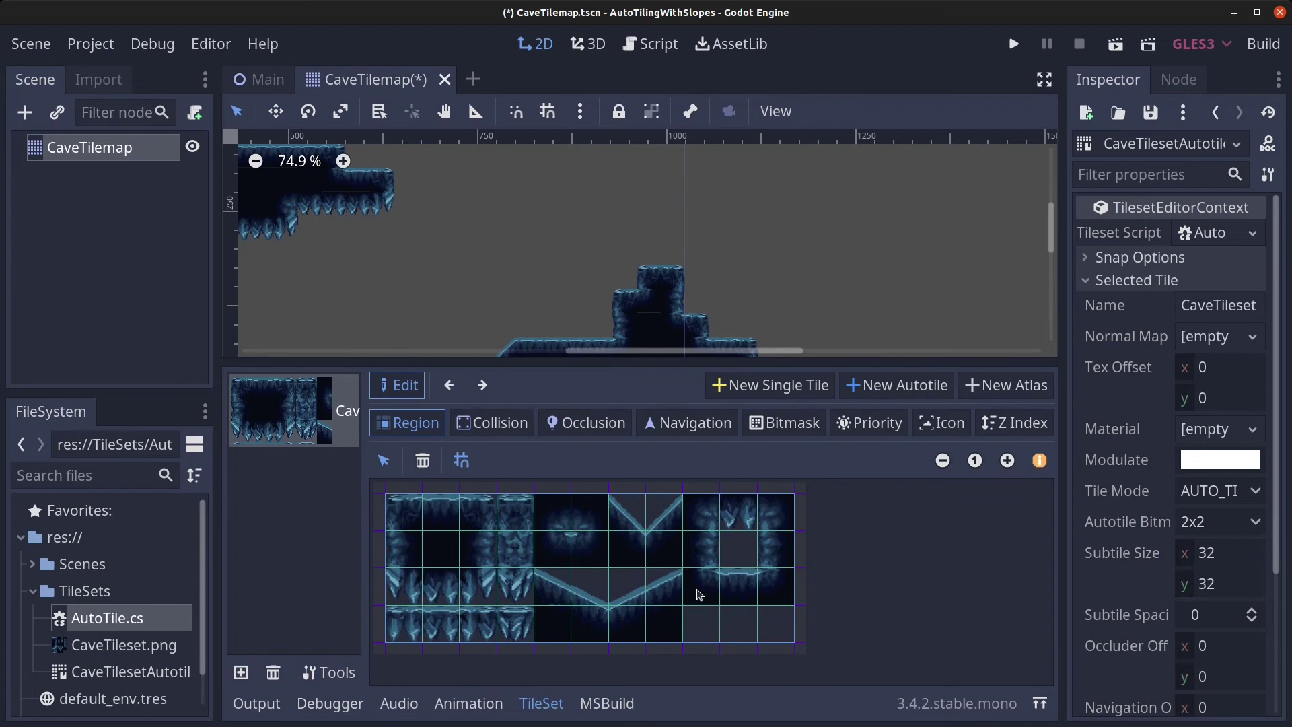
Carry the original autotile's bitmask to the new autotile and set its mode to 3x3 (minimal).
{"action": "left_click", "coordinate": [782, 423]}
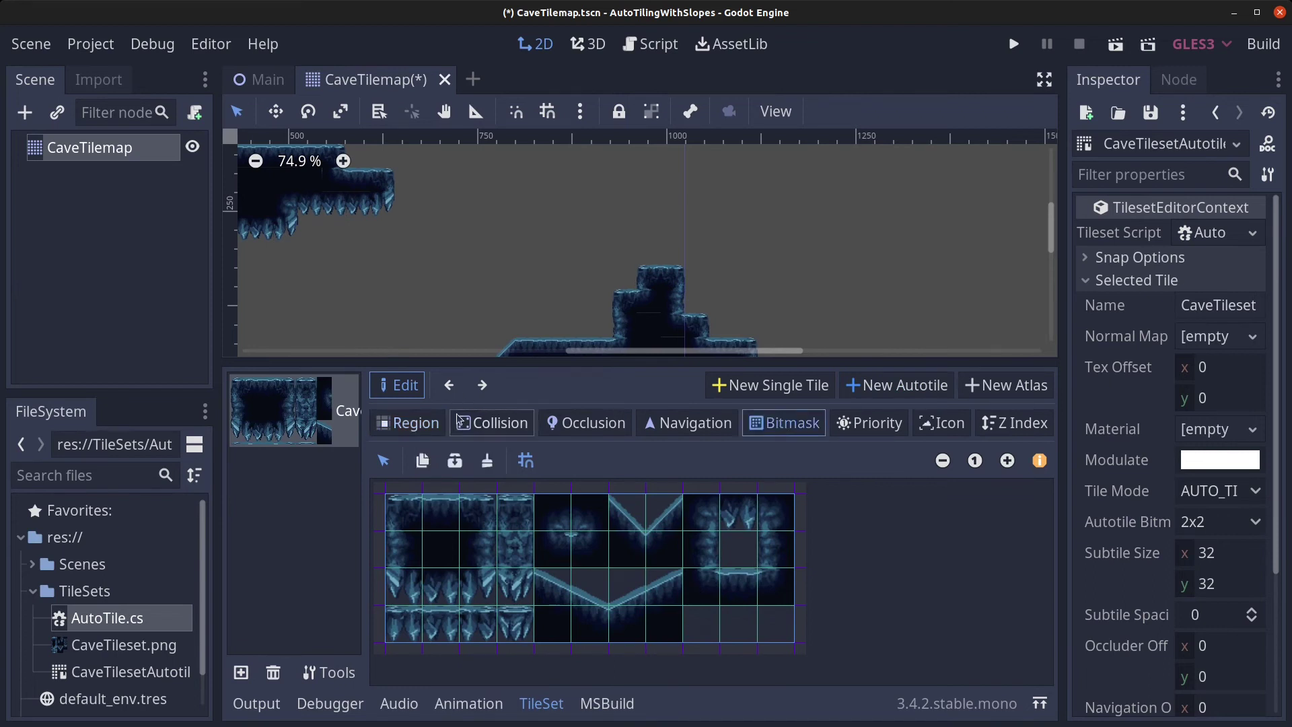
{"action": "left_click", "coordinate": [450, 385]}
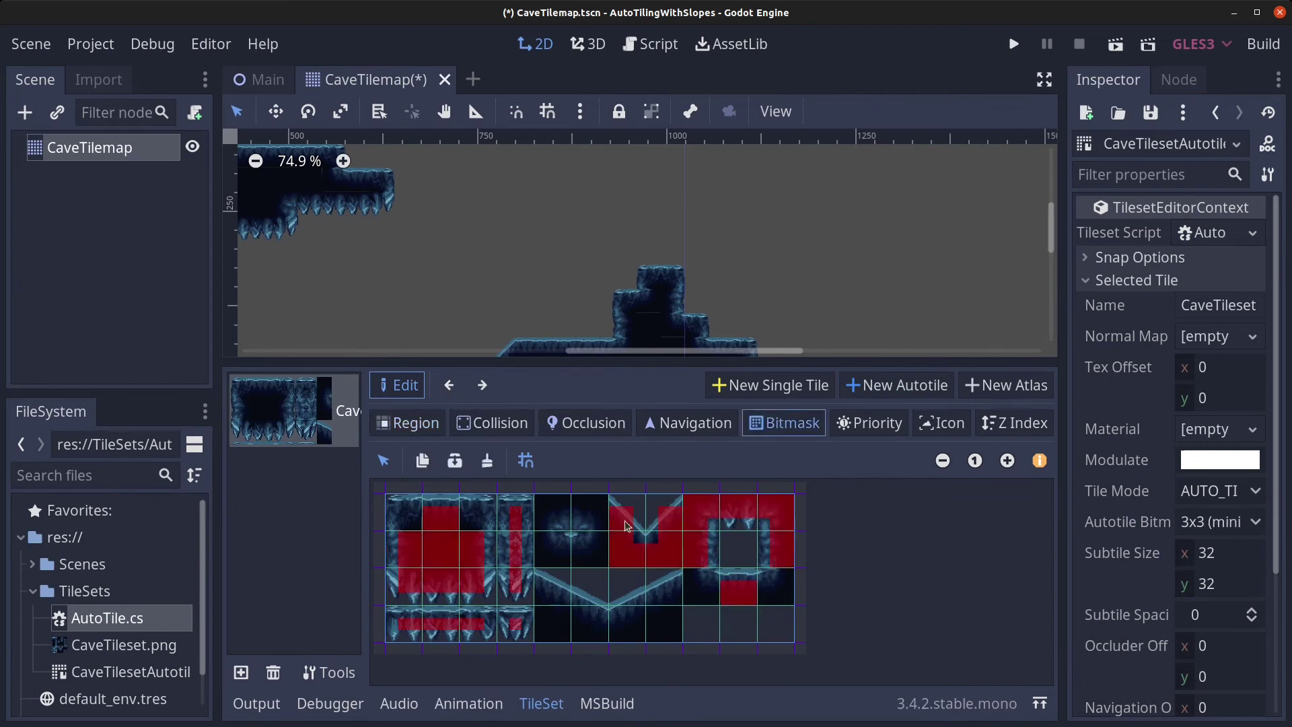
{"action": "left_click", "coordinate": [450, 387]}
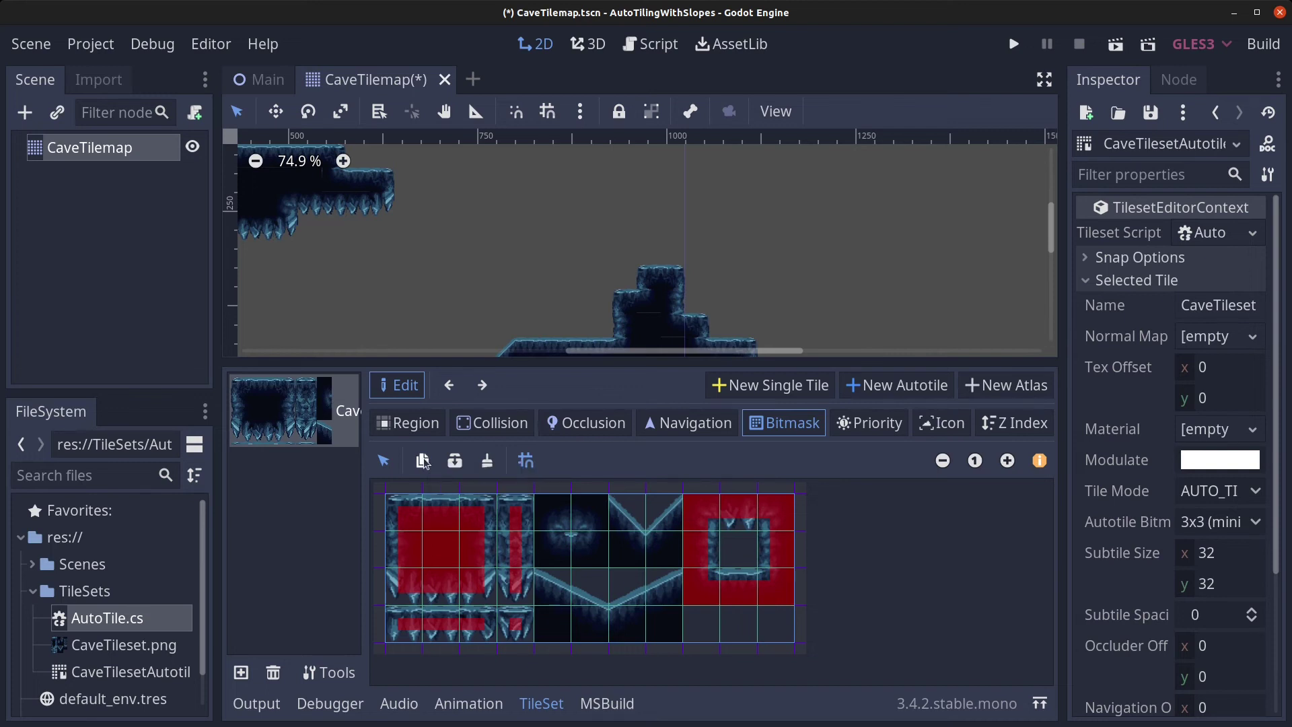
{"action": "left_click", "coordinate": [483, 386]}
{"action": "left_click", "coordinate": [483, 386]}
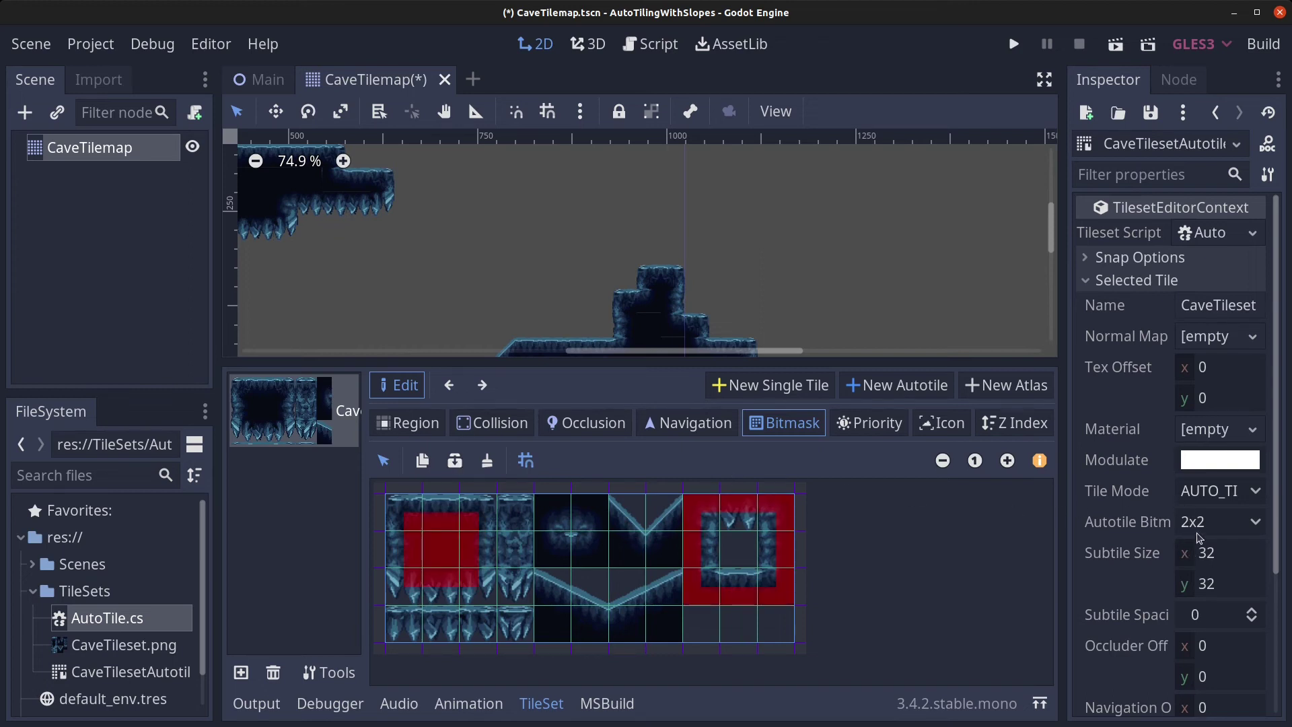
{"action": "left_click", "coordinate": [1240, 527]}
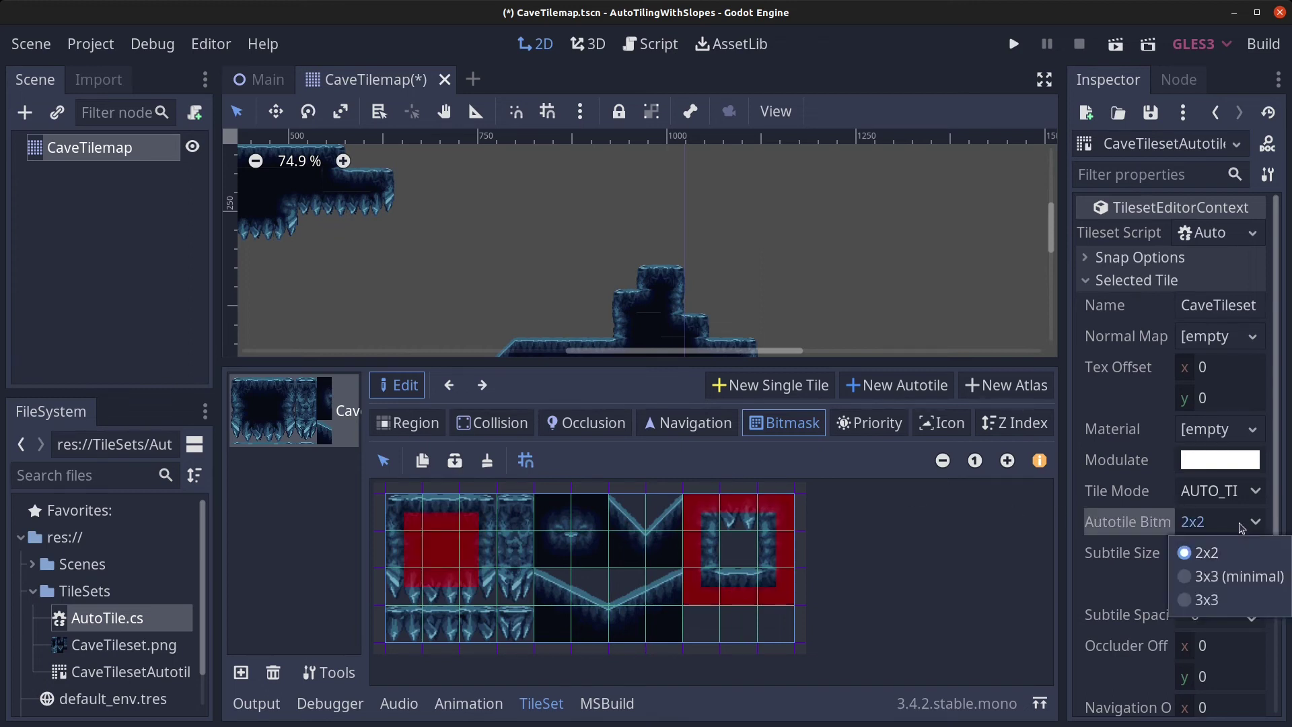
{"action": "left_click", "coordinate": [1240, 577]}
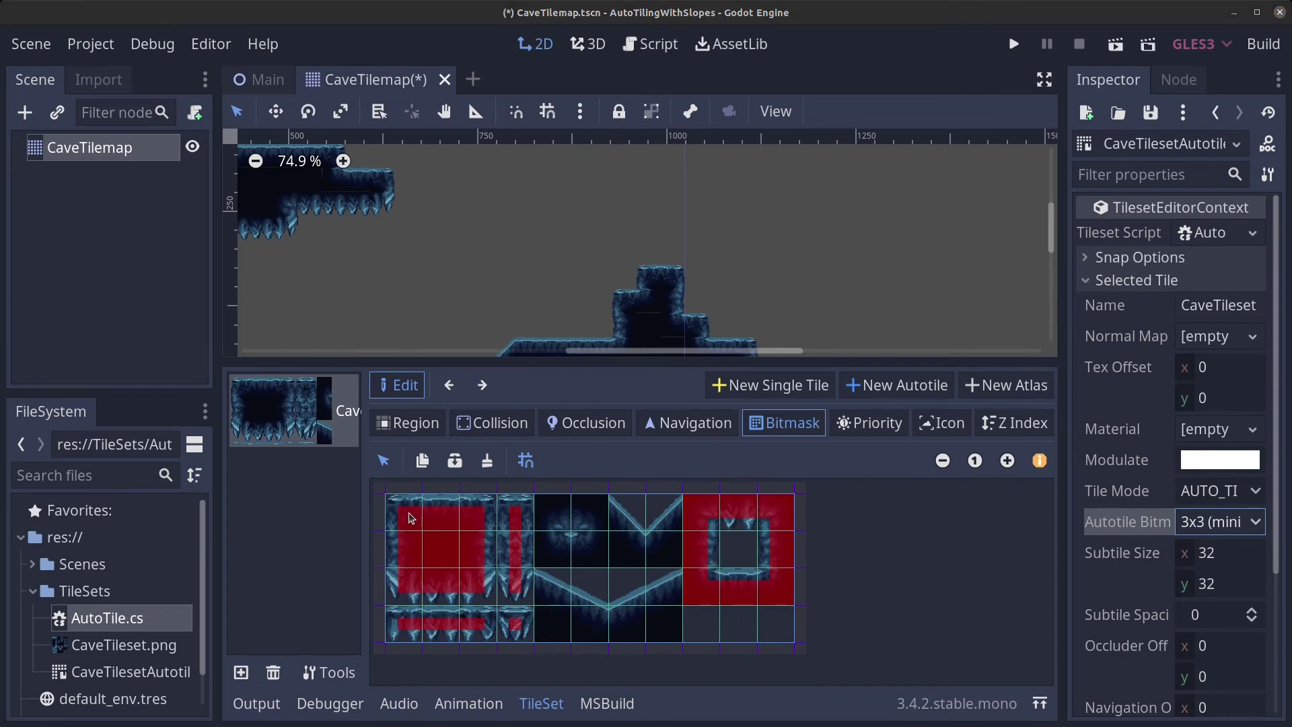
Erase the top-left tile's top row and square's bottom row; mark cells under the V slope.
{"action": "right_click_drag", "start_coordinate": [406, 515], "coordinate": [398, 529]}
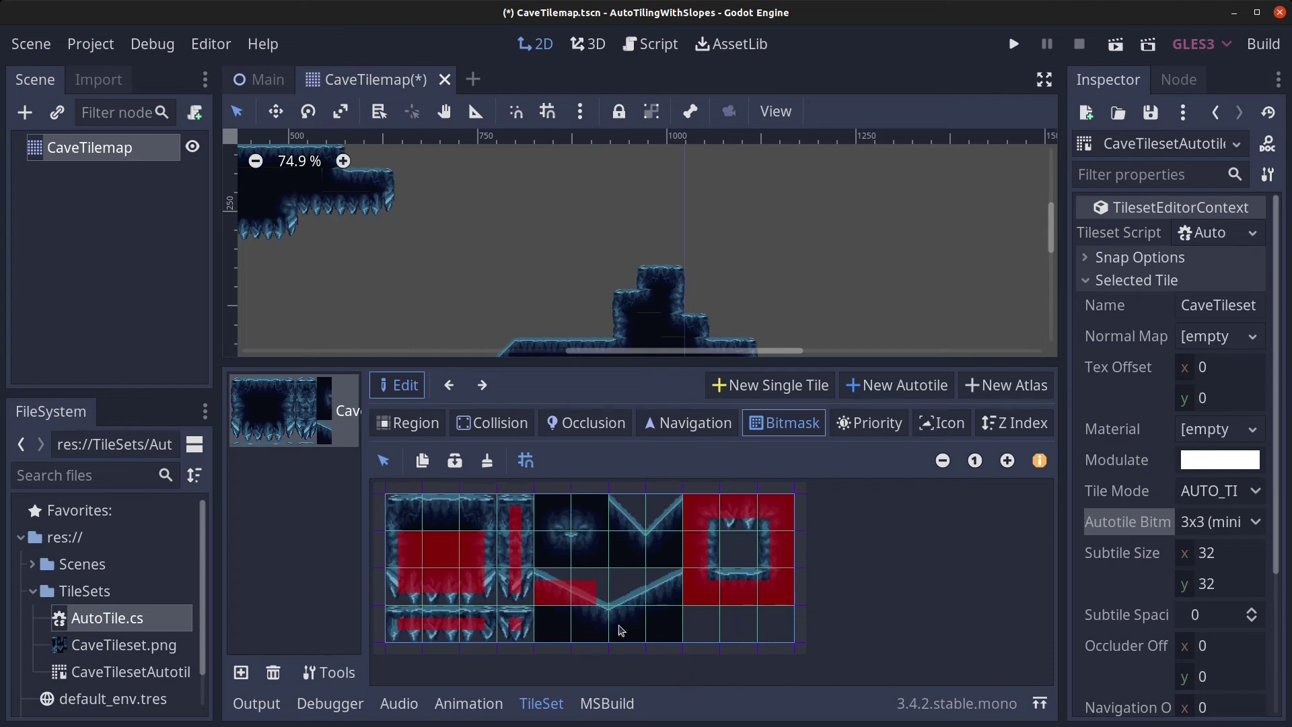
{"action": "left_click_drag", "start_coordinate": [583, 613], "coordinate": [586, 616]}
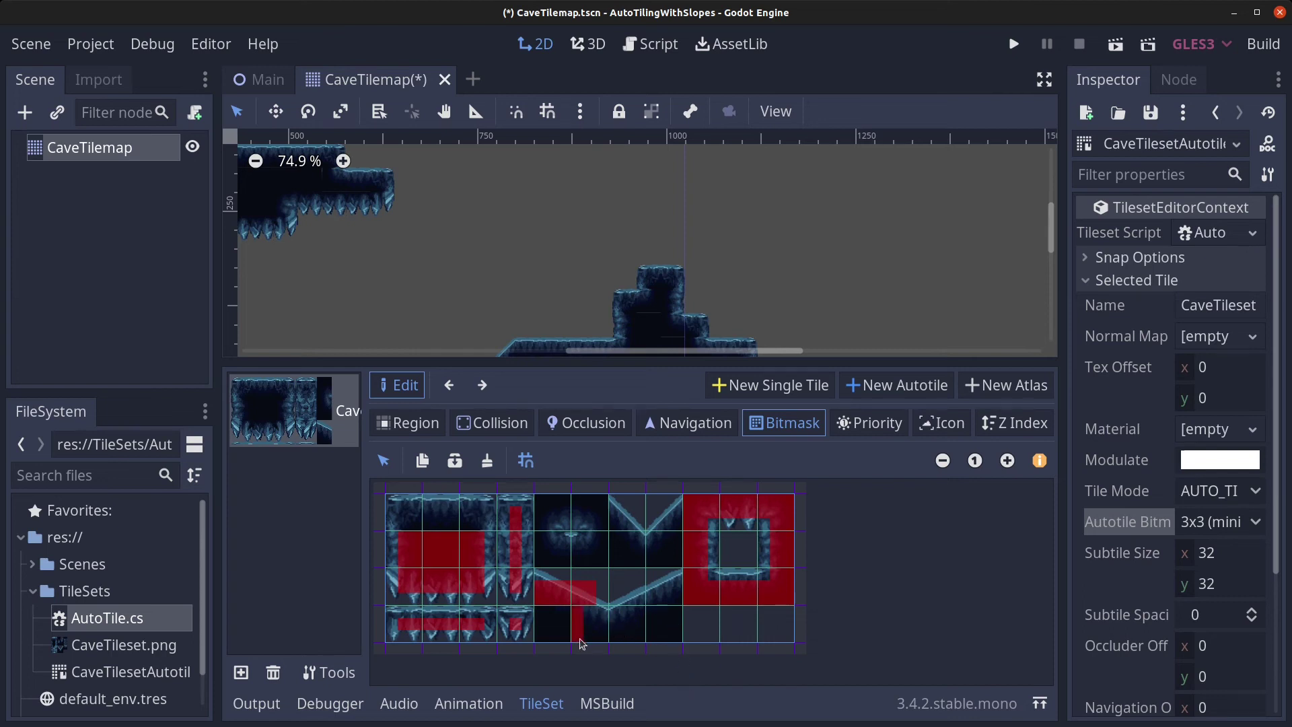
{"action": "left_click", "coordinate": [618, 633]}
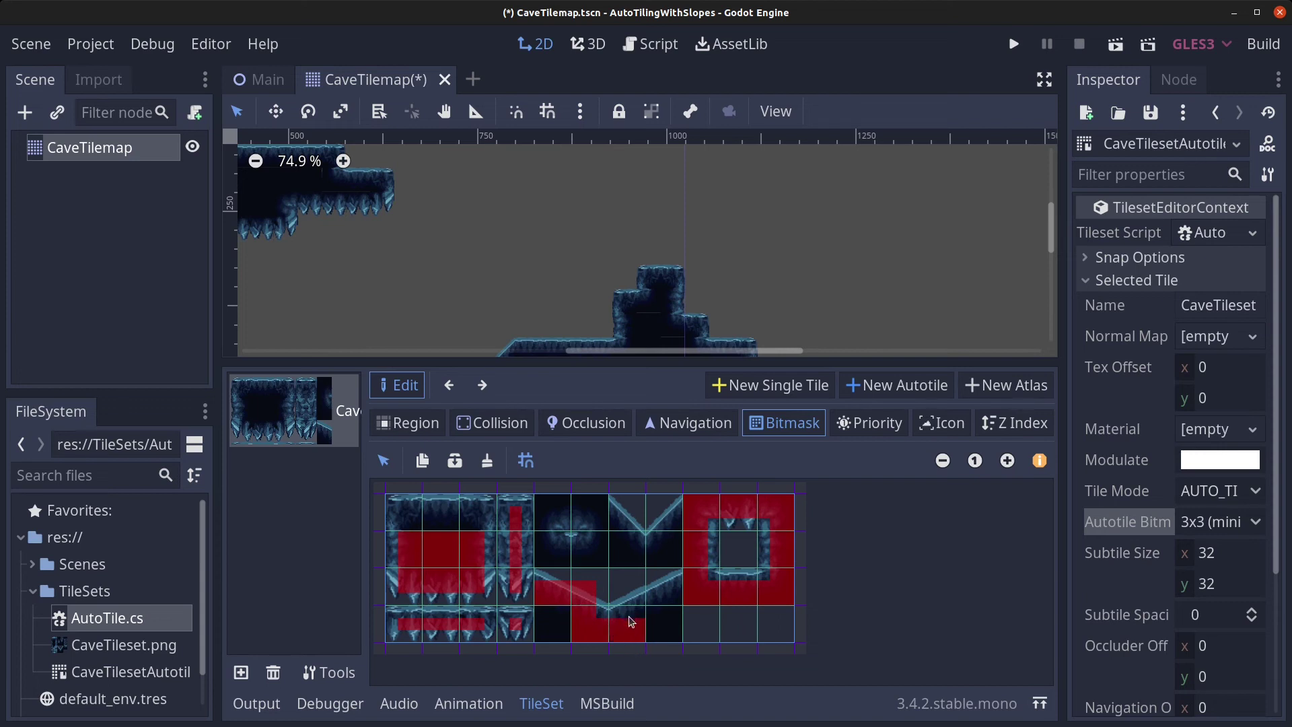
{"action": "left_click", "coordinate": [627, 604]}
{"action": "scroll", "coordinate": [674, 599], "scroll_direction": "down", "scroll_amount": 2}
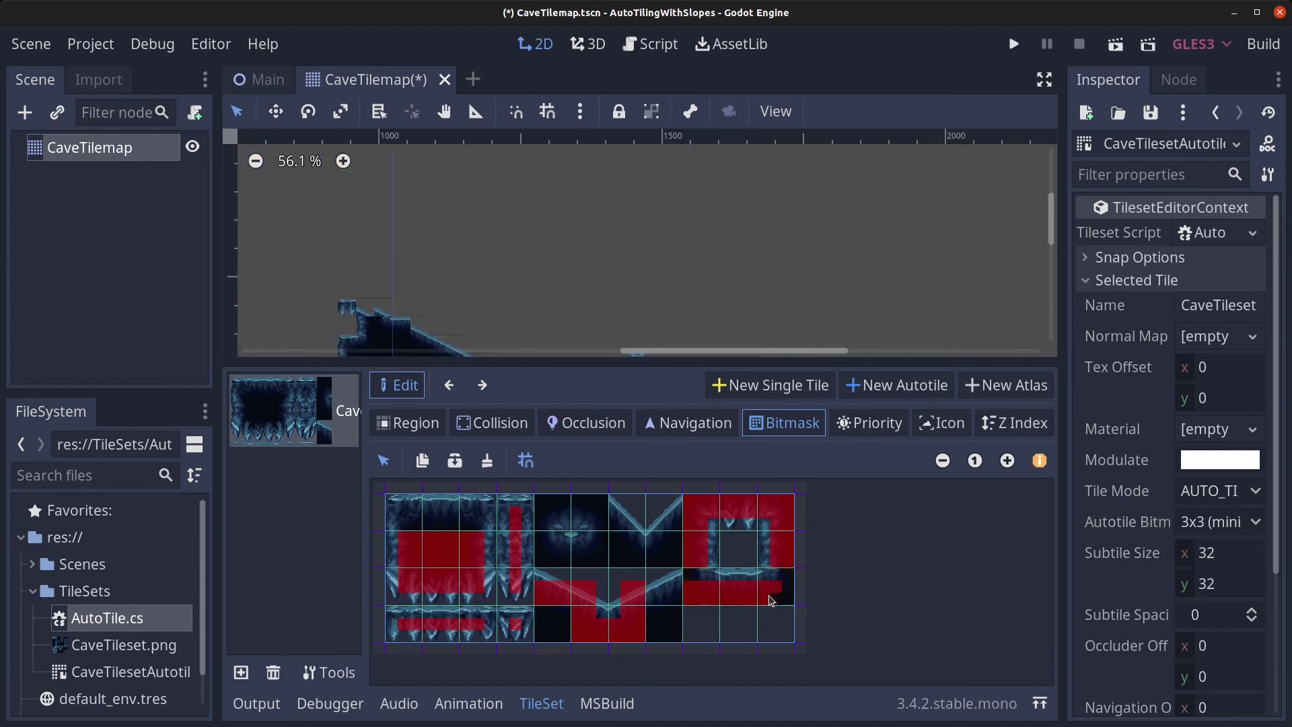
{"action": "mouse_move", "coordinate": [784, 596]}
{"action": "right_mouse_down"}
{"action": "mouse_move", "coordinate": [691, 597]}
{"action": "mouse_move", "coordinate": [772, 594]}
{"action": "right_mouse_up"}
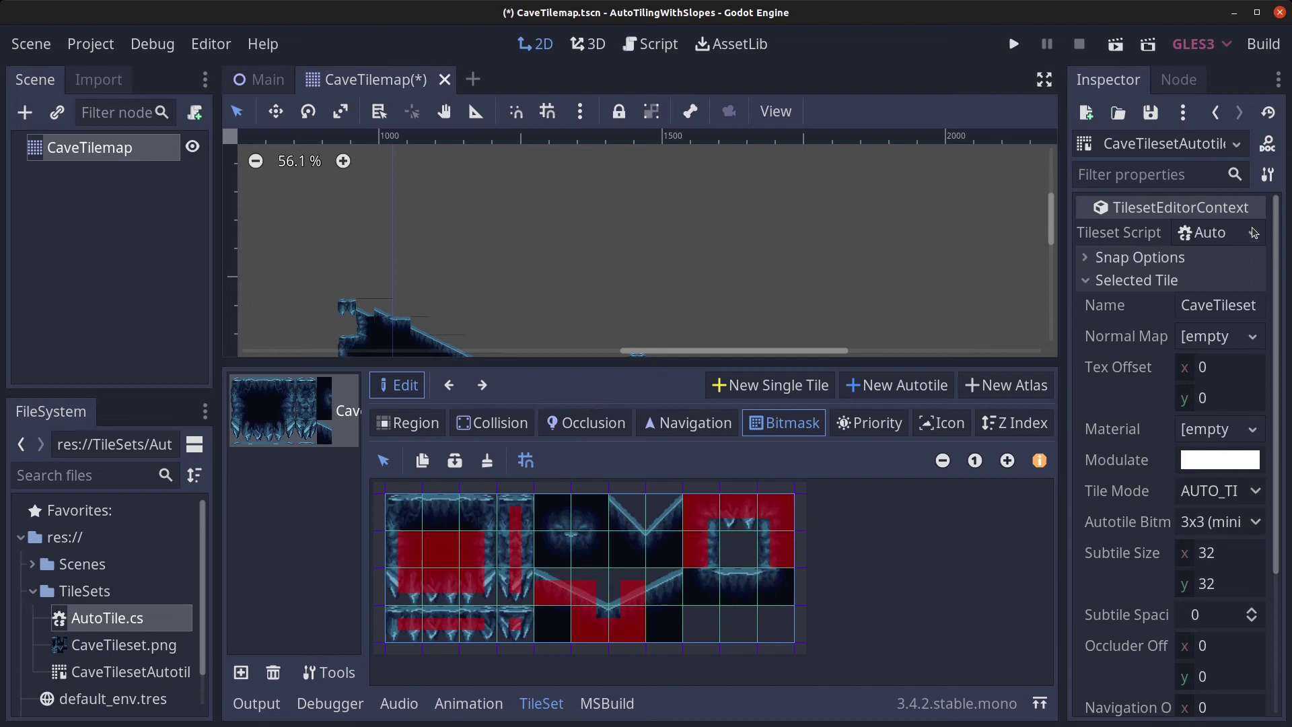
Save the tileset resource and return to the CaveTilemap.
{"action": "left_click", "coordinate": [1149, 112]}
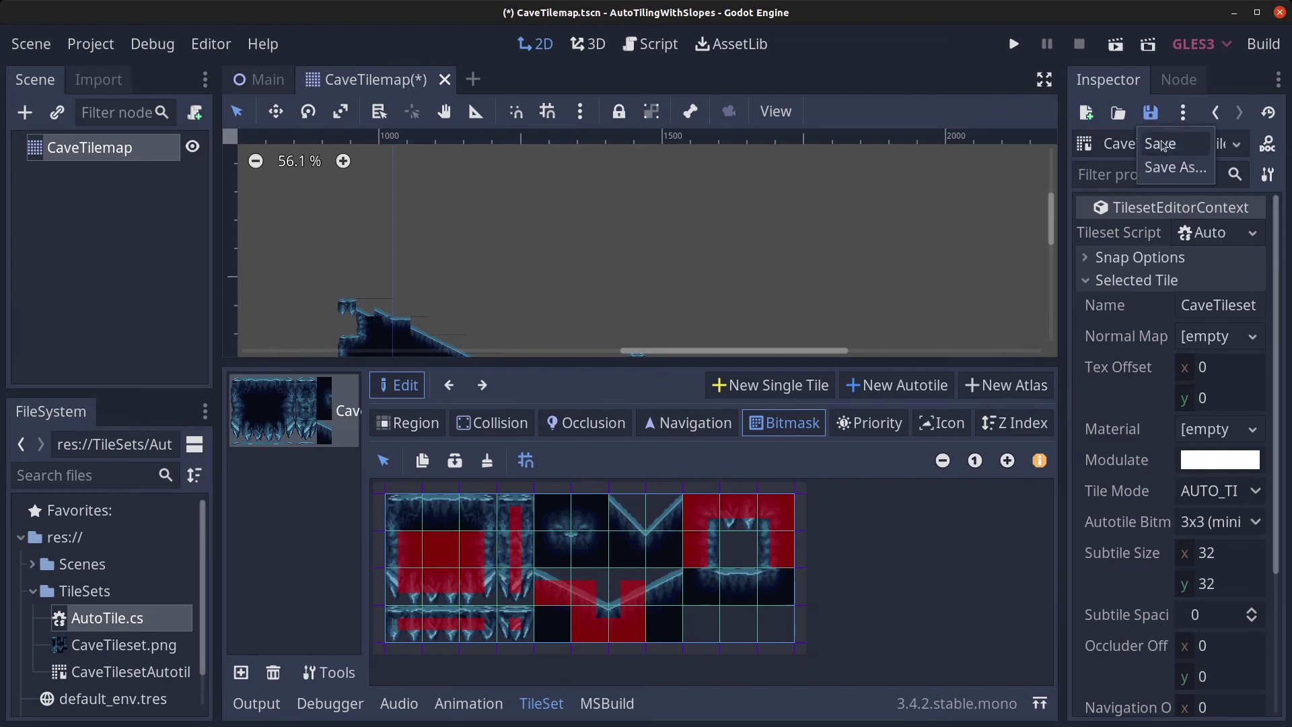
{"action": "left_click", "coordinate": [1160, 132]}
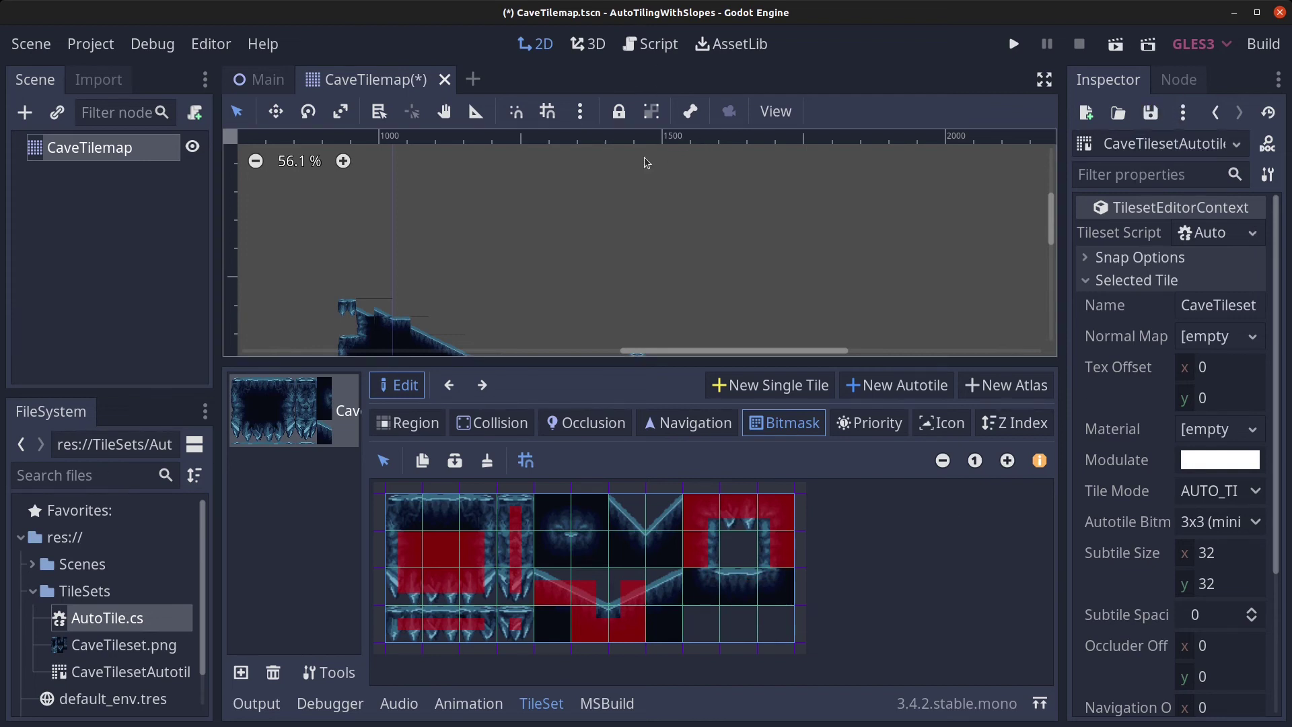
{"action": "left_click", "coordinate": [105, 148]}
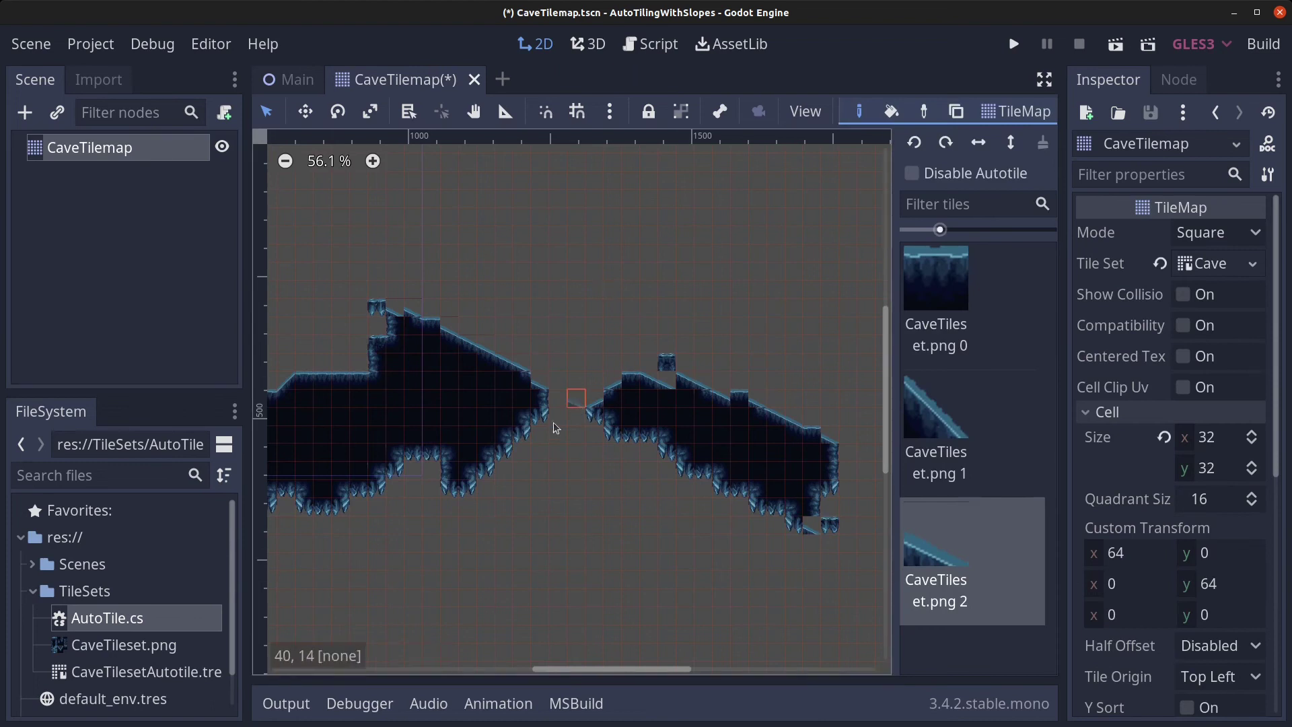
{"action": "scroll", "coordinate": [575, 398], "scroll_direction": "left", "scroll_amount": 5}
{"action": "scroll", "coordinate": [480, 421], "scroll_direction": "down", "scroll_amount": 5}
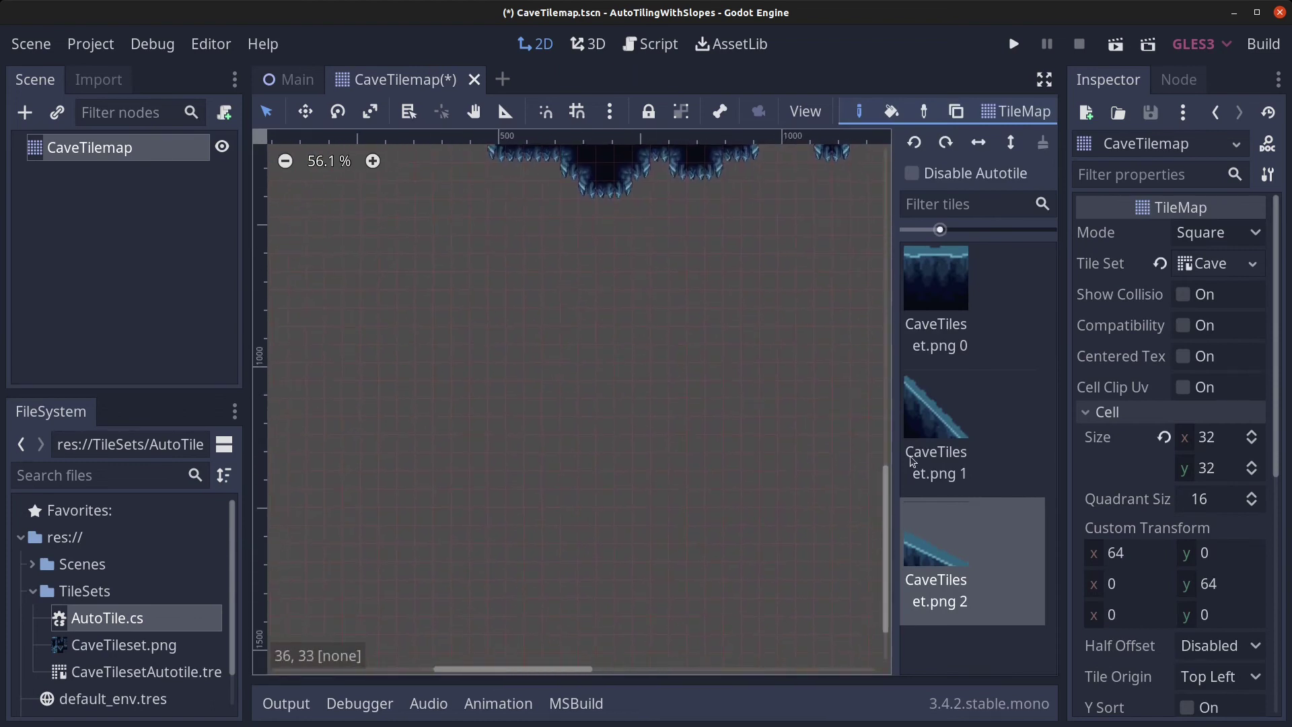
Paint a cave block with slope tiles descending right along its top, erasing extras.
{"action": "left_click", "coordinate": [923, 430]}
{"action": "left_click", "coordinate": [957, 283]}
{"action": "mouse_move", "coordinate": [589, 424]}
{"action": "left_mouse_down"}
{"action": "mouse_move", "coordinate": [567, 478]}
{"action": "mouse_move", "coordinate": [647, 512]}
{"action": "mouse_move", "coordinate": [606, 409]}
{"action": "left_mouse_up"}
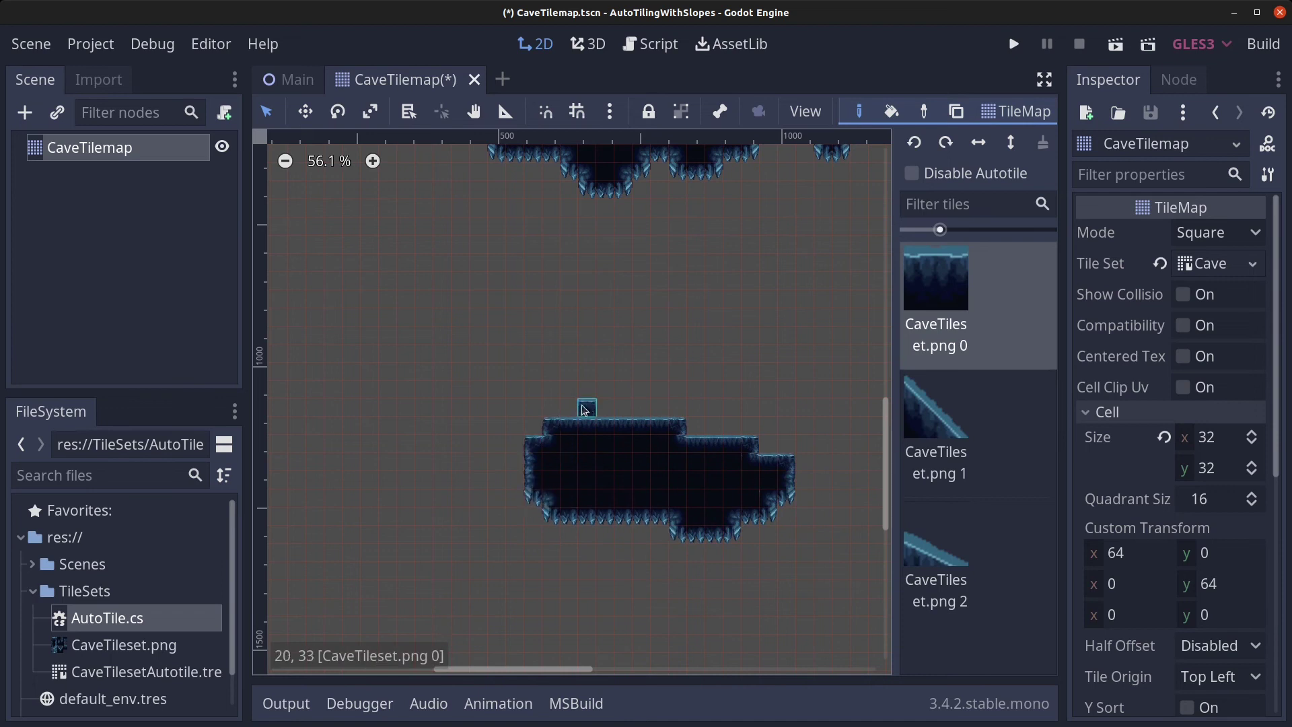
{"action": "left_click", "coordinate": [987, 590]}
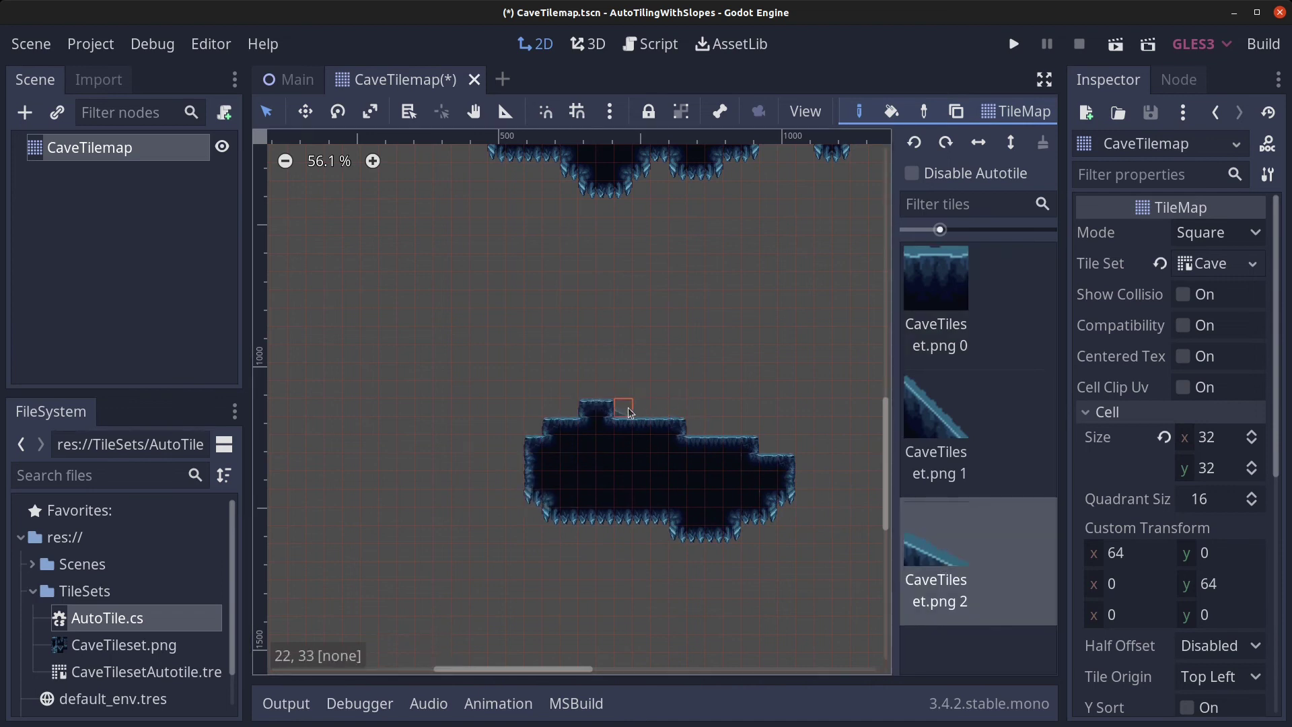
{"action": "left_click", "coordinate": [646, 410]}
{"action": "mouse_move", "coordinate": [636, 411]}
{"action": "left_mouse_down"}
{"action": "mouse_move", "coordinate": [781, 461]}
{"action": "mouse_move", "coordinate": [727, 465]}
{"action": "left_mouse_up"}
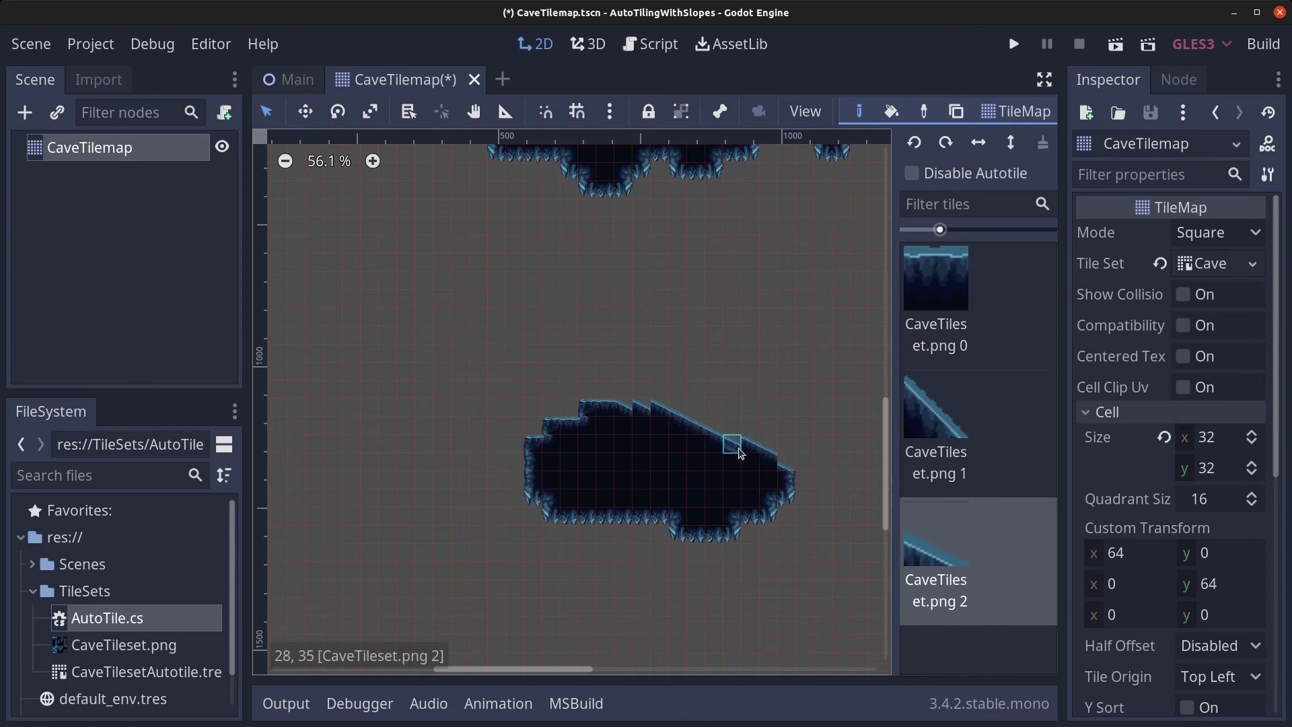
{"action": "mouse_move", "coordinate": [750, 438]}
{"action": "right_mouse_down"}
{"action": "mouse_move", "coordinate": [778, 455]}
{"action": "mouse_move", "coordinate": [727, 453]}
{"action": "right_mouse_up"}
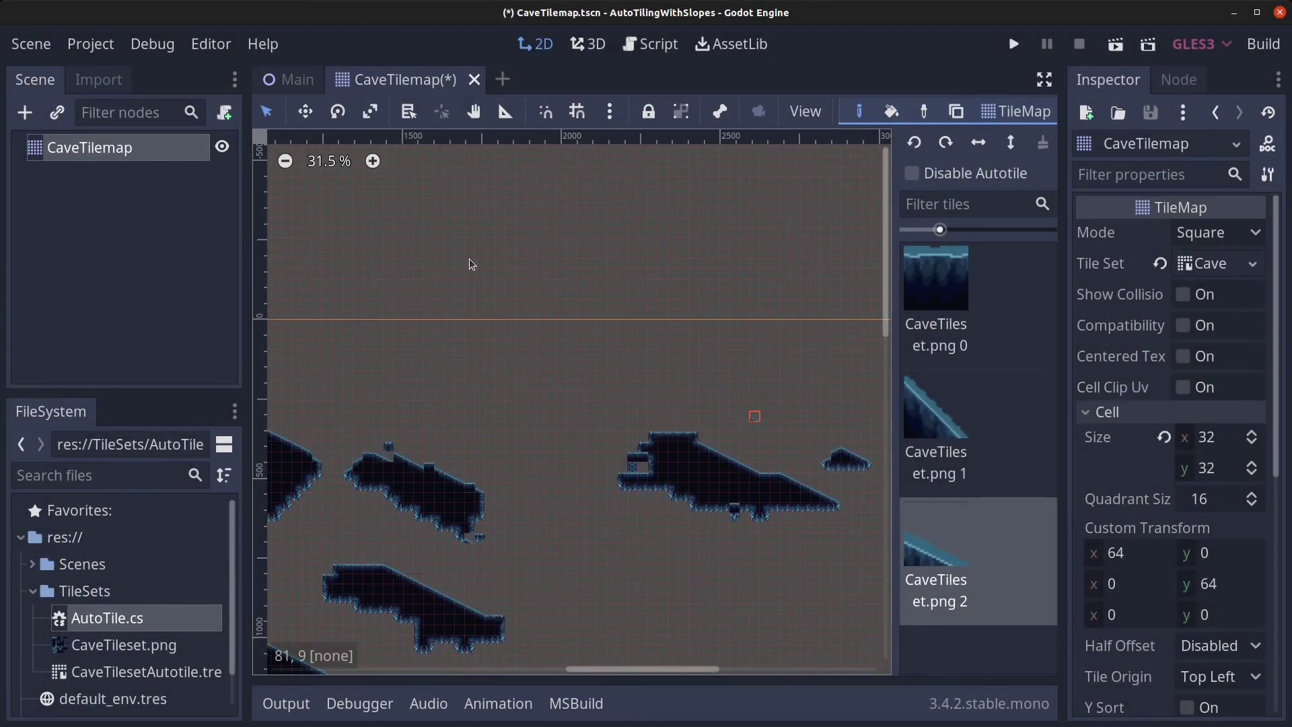
Review the existing cave autotiles and define another autotile covering the whole atlas.
{"action": "left_click", "coordinate": [1194, 264]}
{"action": "left_click", "coordinate": [327, 404]}
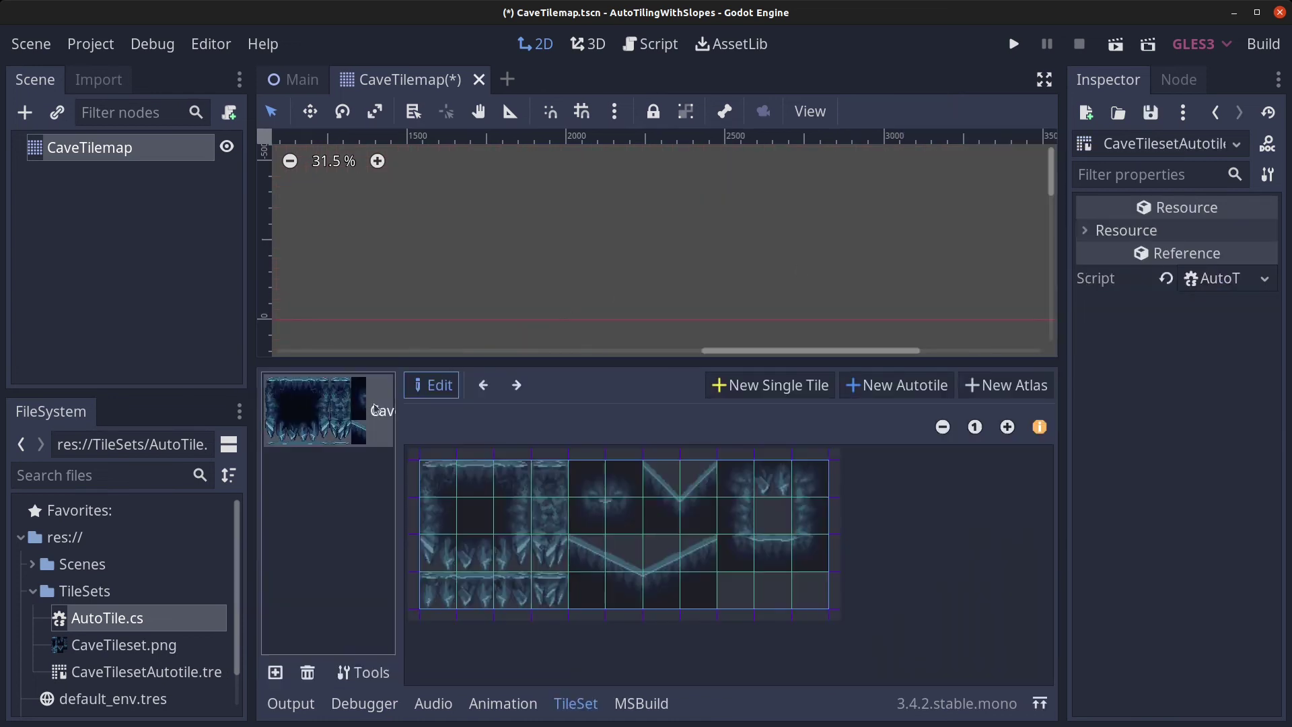
{"action": "left_click", "coordinate": [516, 384]}
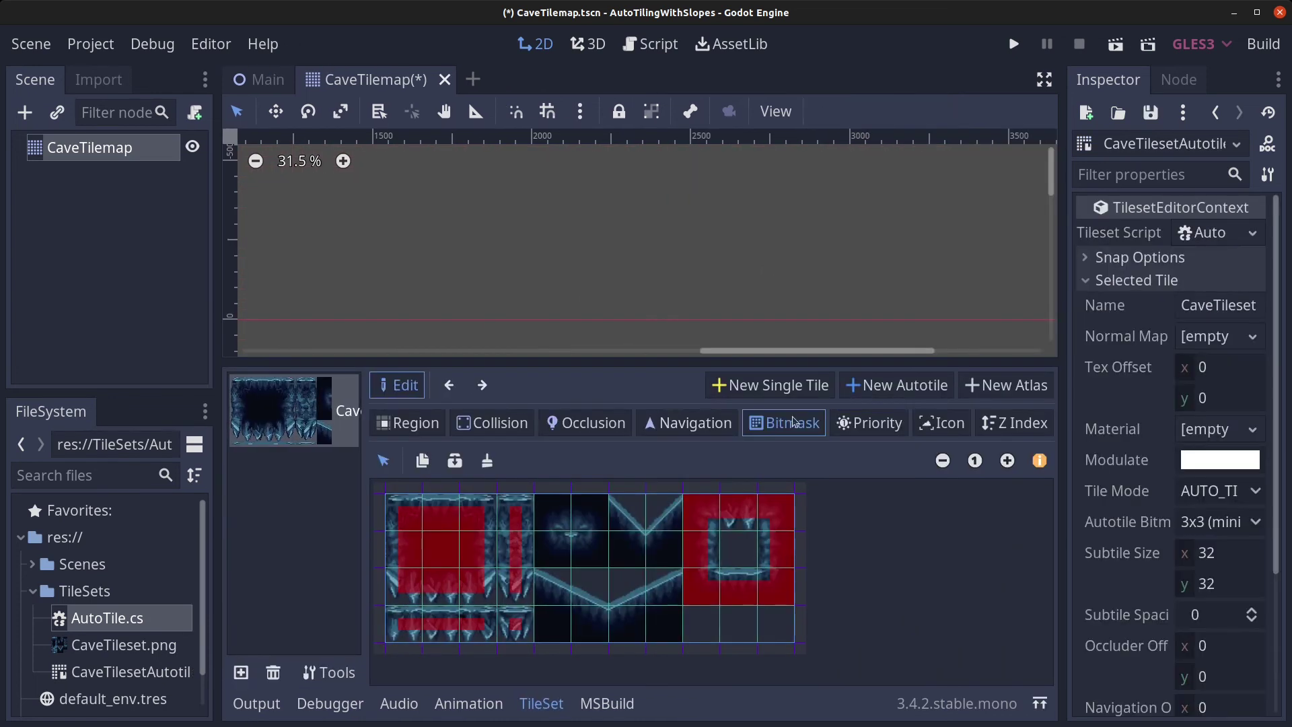
{"action": "left_click", "coordinate": [484, 390]}
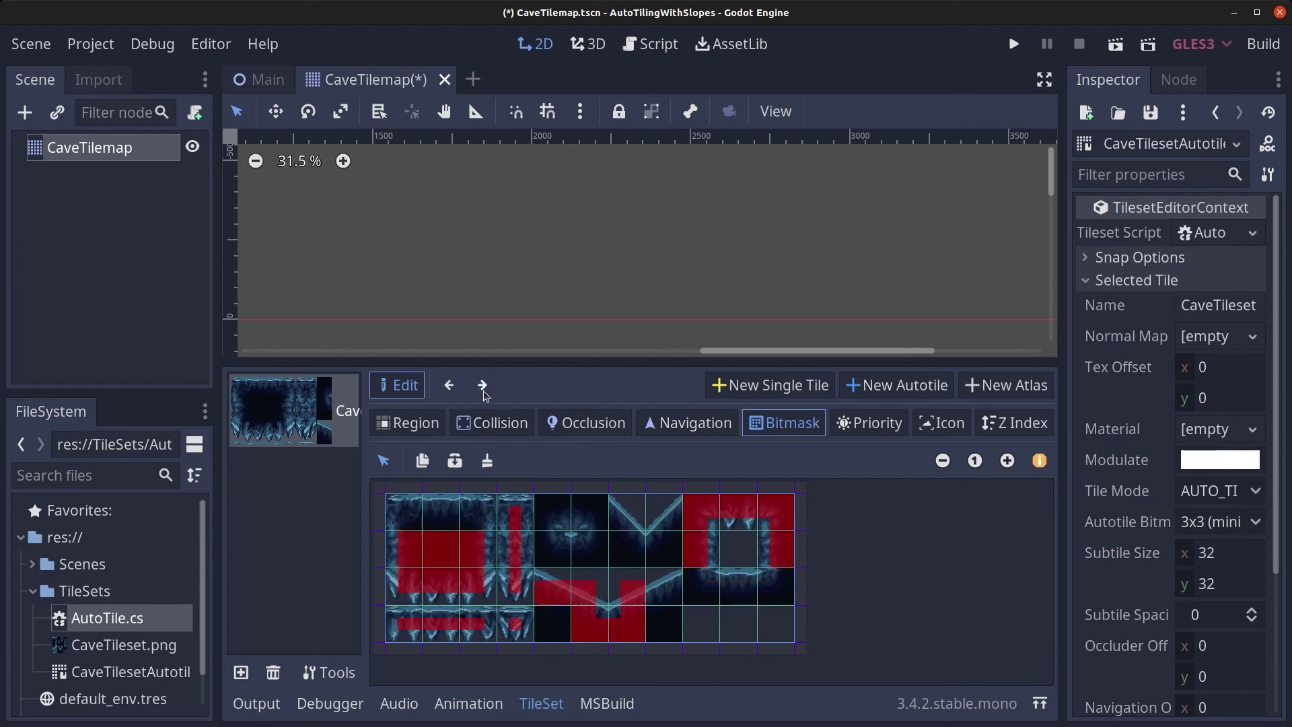
{"action": "left_click", "coordinate": [483, 391]}
{"action": "left_click", "coordinate": [450, 392]}
{"action": "left_click", "coordinate": [890, 392]}
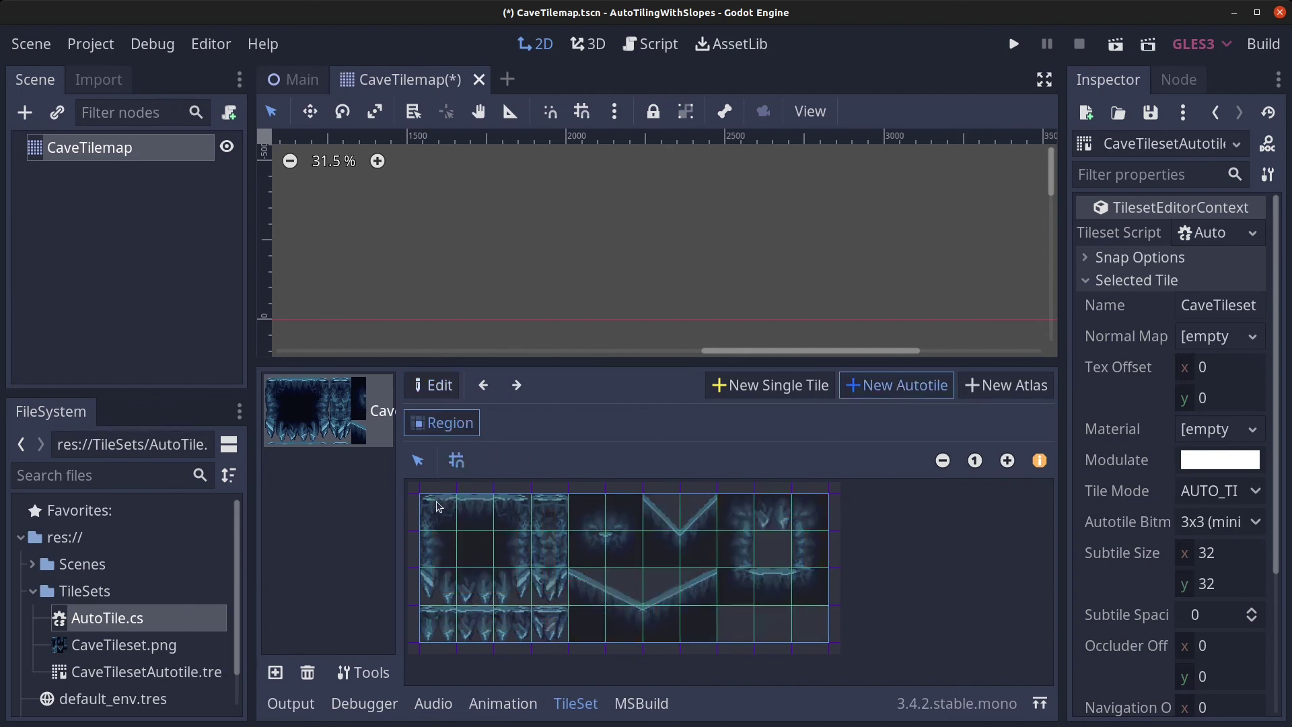
{"action": "left_click_drag", "start_coordinate": [437, 507], "coordinate": [806, 628]}
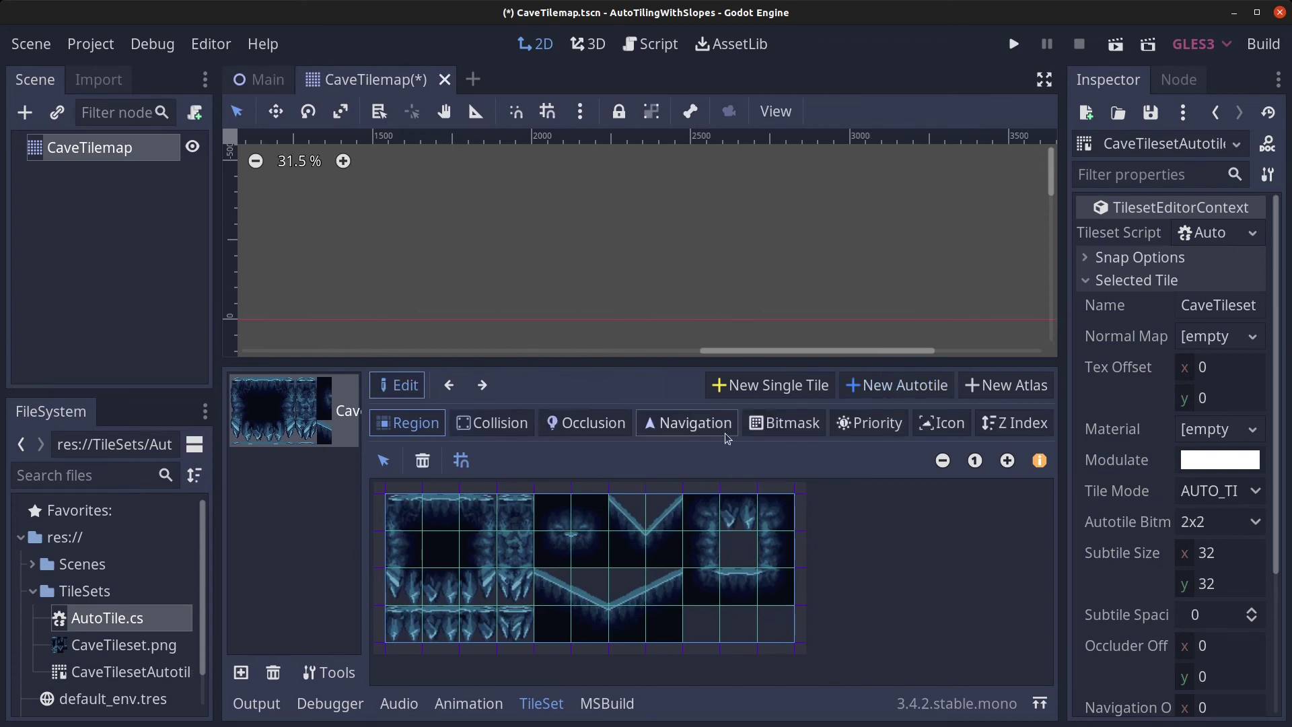
Paste the bitmask, fix two slope quadrants, and make the shallow slope subtile the icon.
{"action": "left_click", "coordinate": [789, 429]}
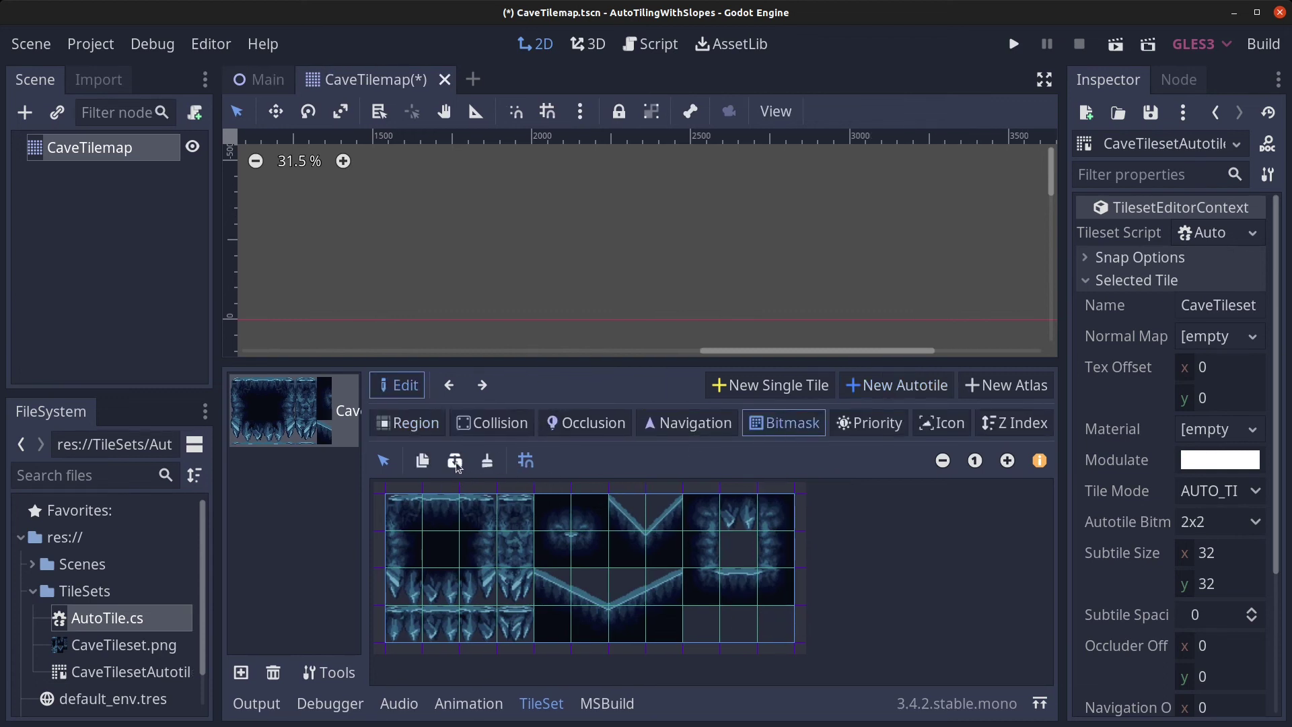
{"action": "left_click", "coordinate": [456, 463]}
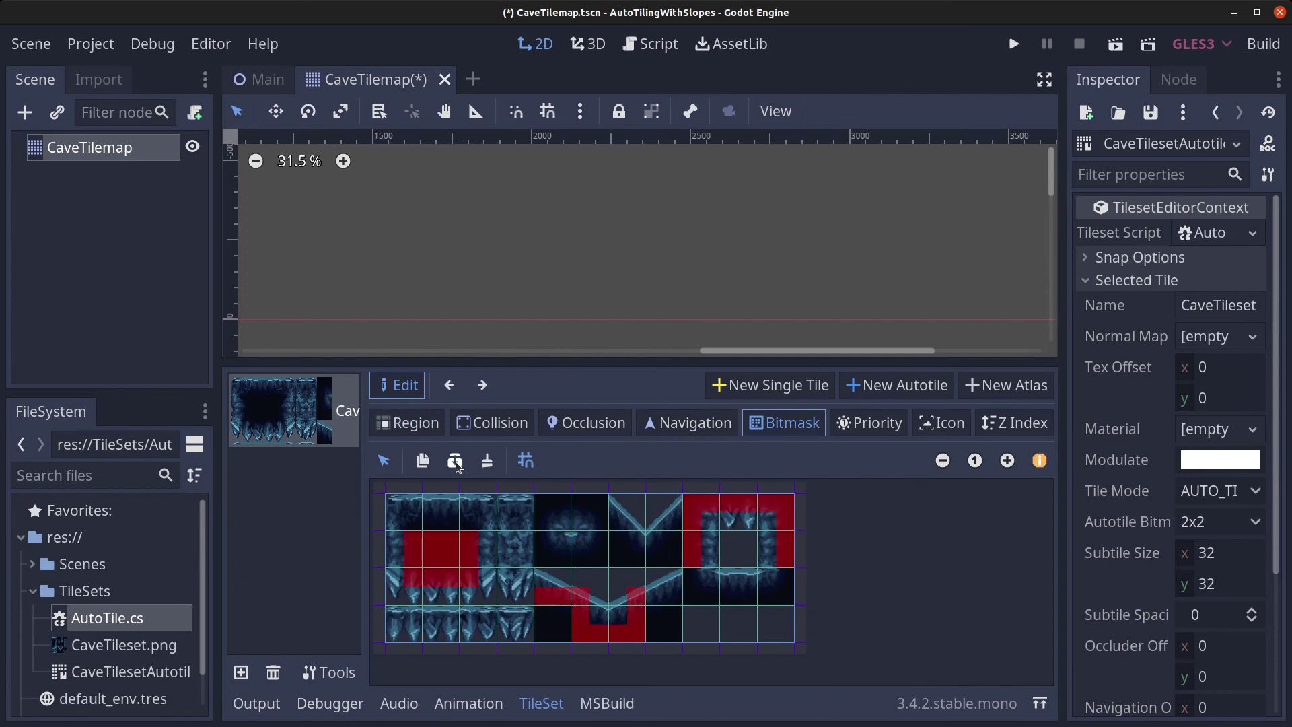
{"action": "right_click", "coordinate": [540, 602]}
{"action": "left_click", "coordinate": [654, 602]}
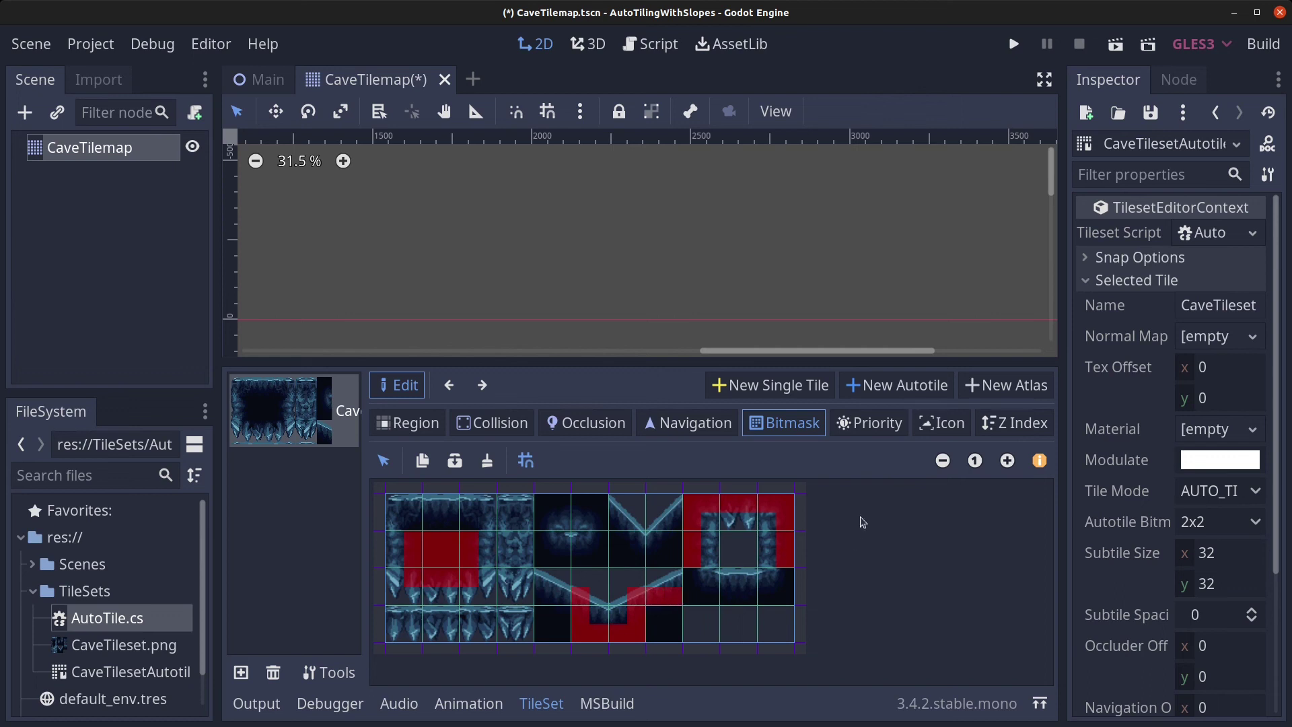
{"action": "left_click", "coordinate": [944, 424]}
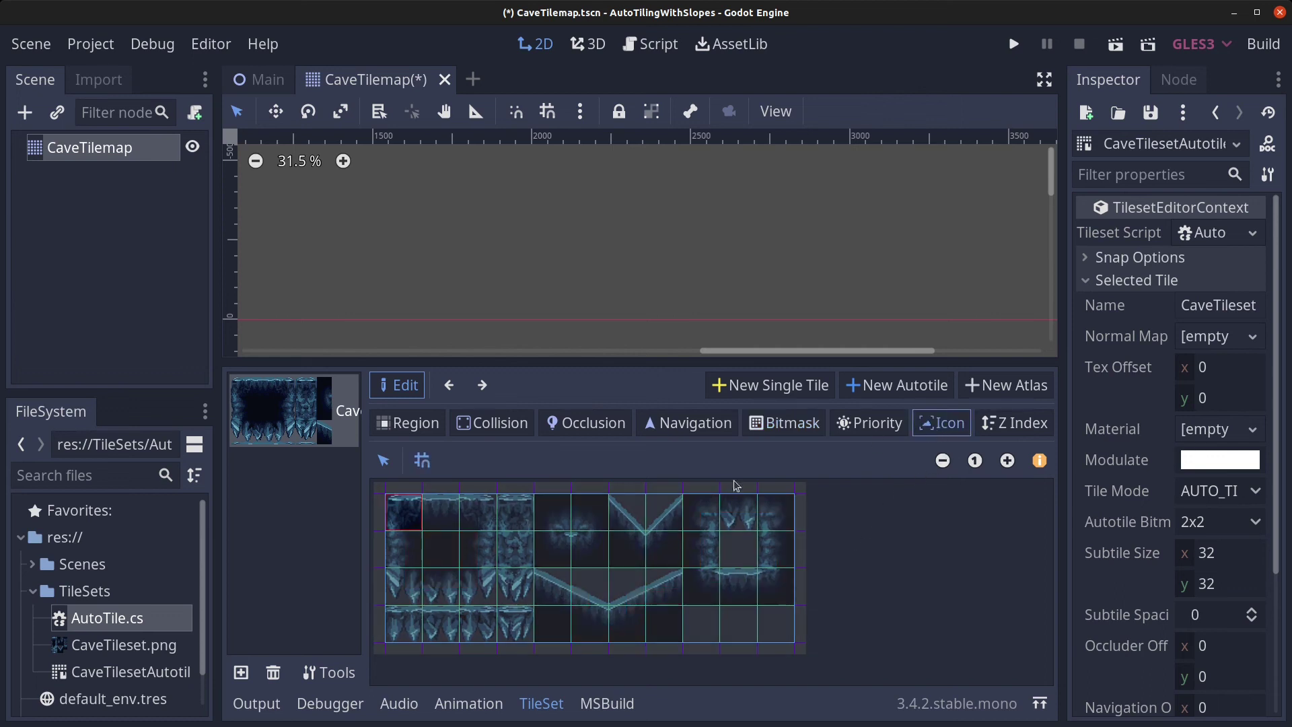
{"action": "left_click", "coordinate": [635, 585]}
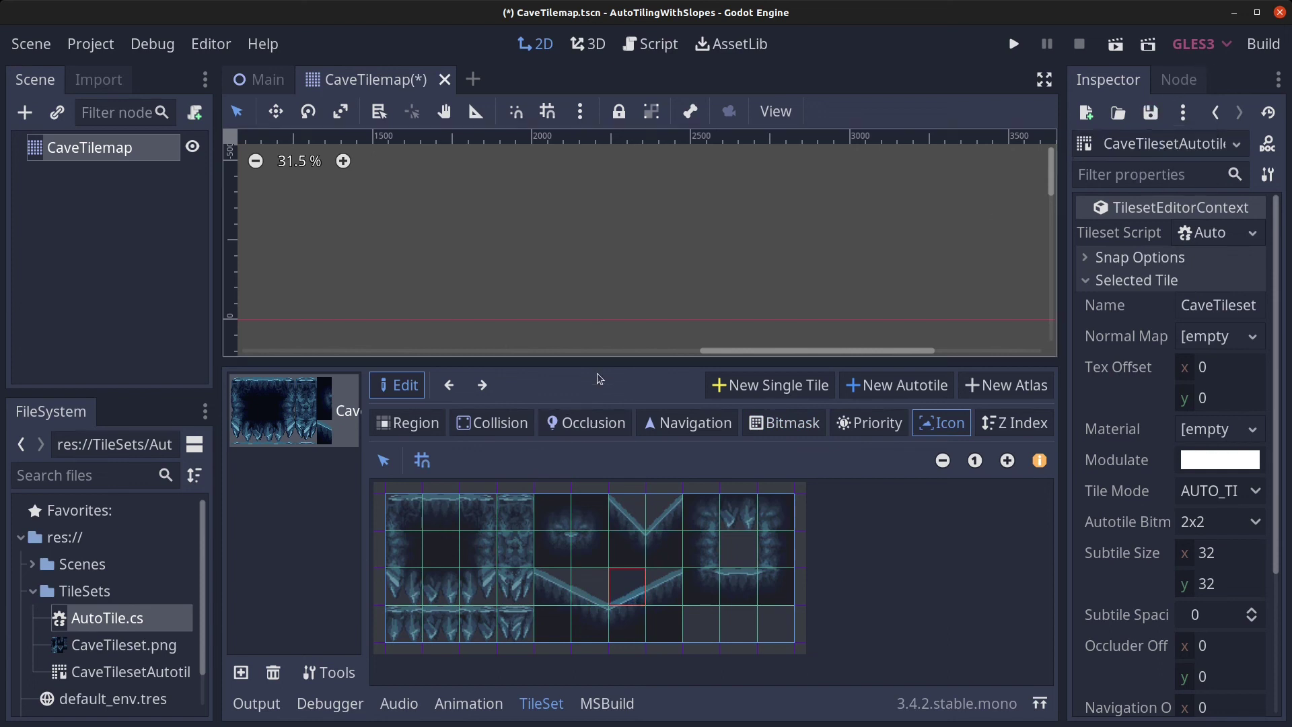
Enlarge the 2D view and paint two test tiles along the cave's sloped edge.
{"action": "left_click_drag", "start_coordinate": [599, 359], "coordinate": [598, 471]}
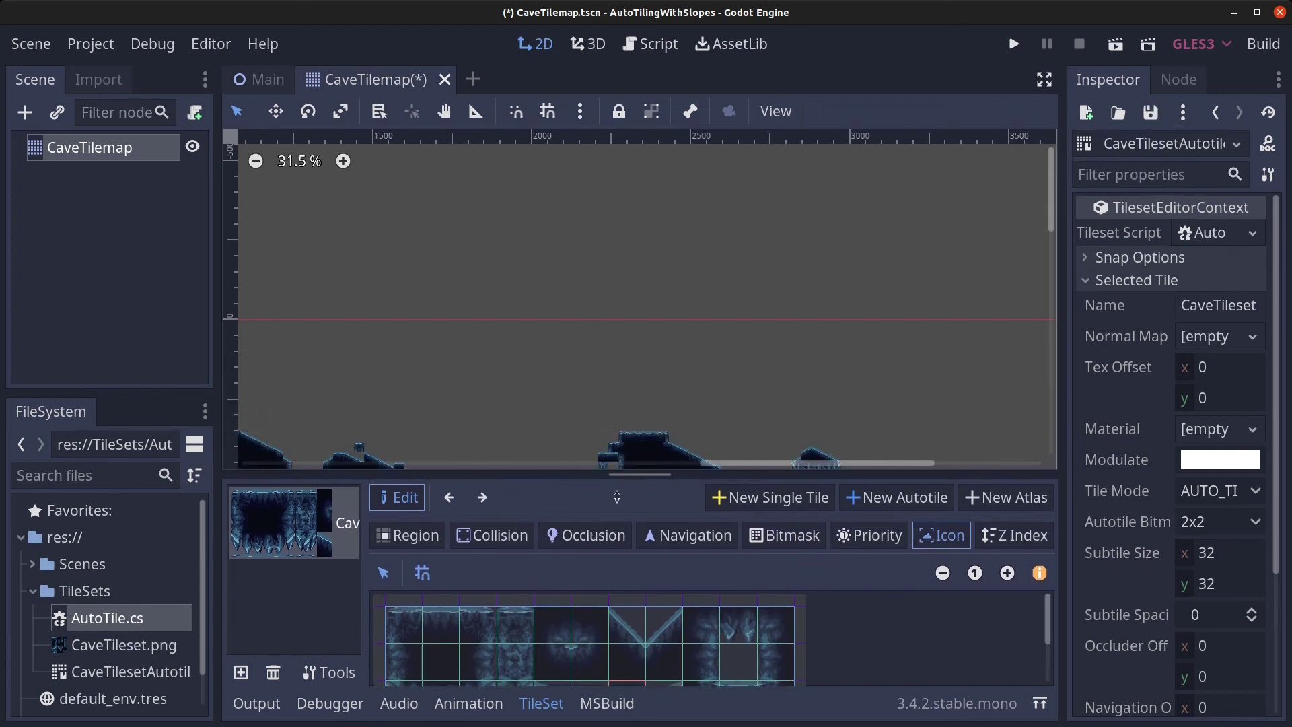
{"action": "left_click", "coordinate": [107, 151]}
{"action": "scroll", "coordinate": [974, 576], "scroll_direction": "down", "scroll_amount": 1}
{"action": "scroll", "coordinate": [961, 603], "scroll_direction": "down", "scroll_amount": 1}
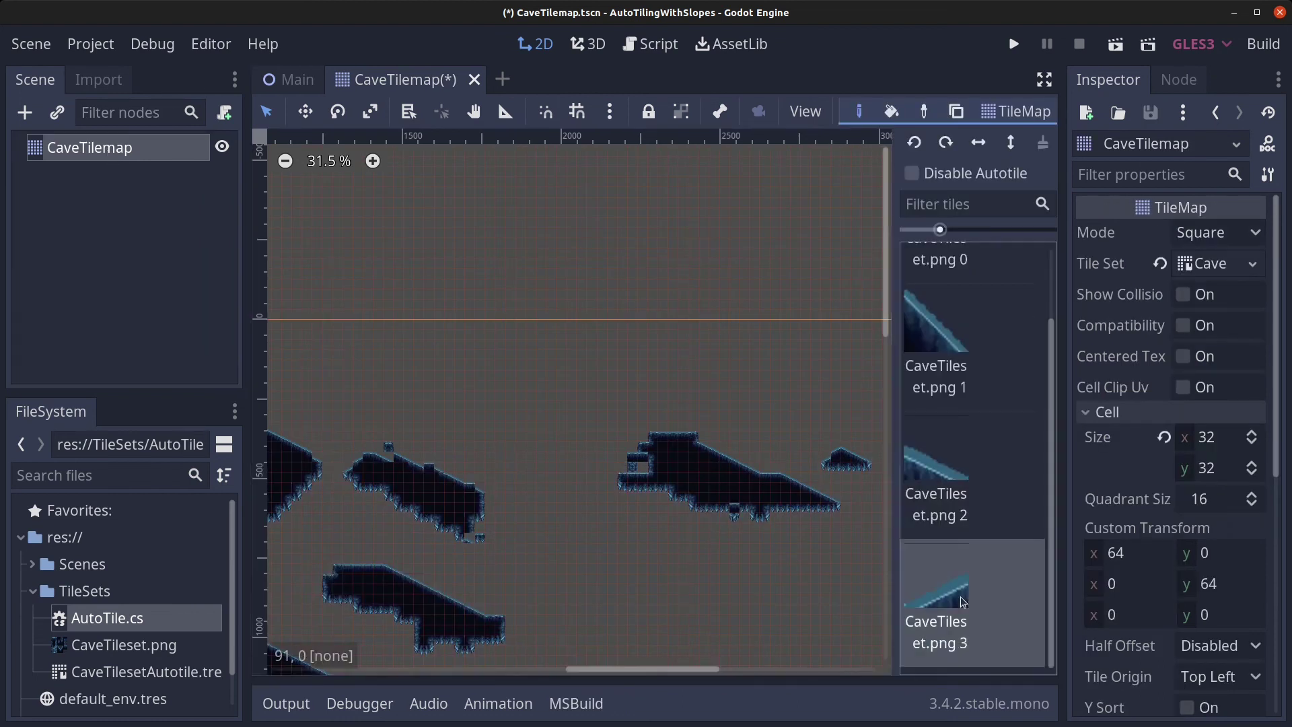
{"action": "scroll", "coordinate": [644, 461], "scroll_direction": "up", "scroll_amount": 3}
{"action": "scroll", "coordinate": [644, 460], "scroll_direction": "up", "scroll_amount": 3}
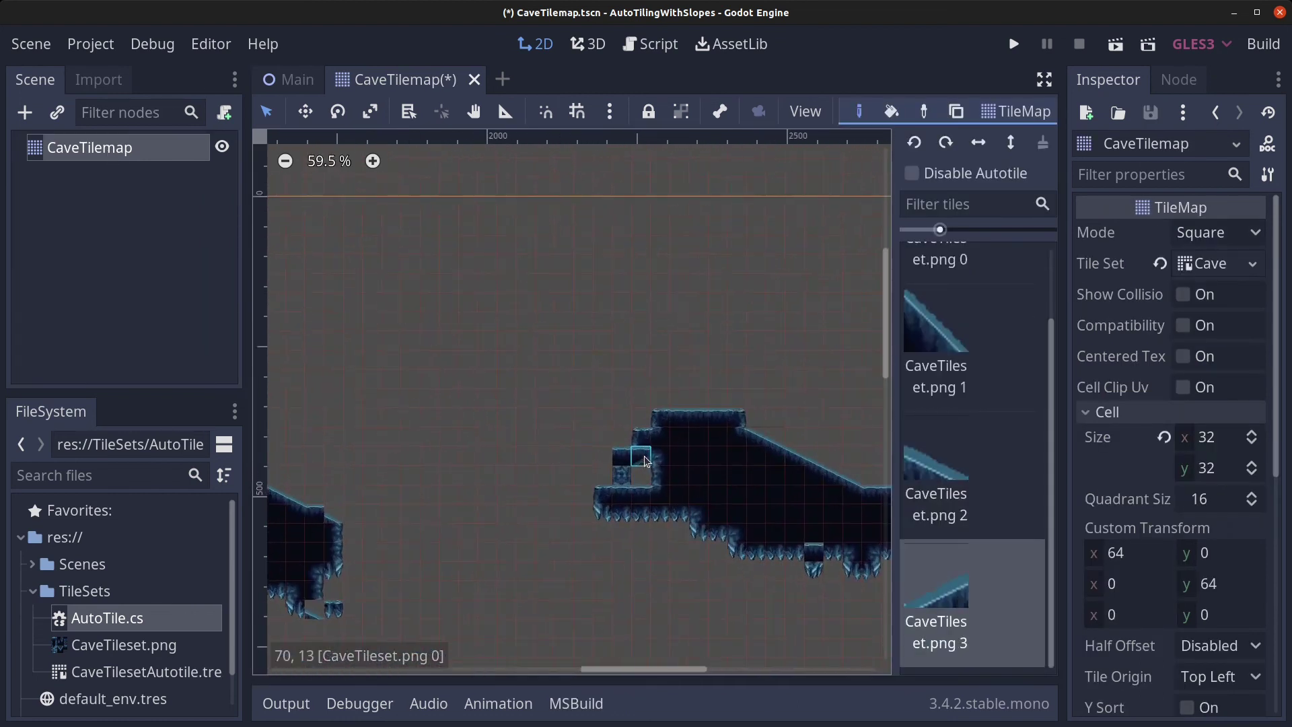
{"action": "scroll", "coordinate": [644, 460], "scroll_direction": "up", "scroll_amount": 2}
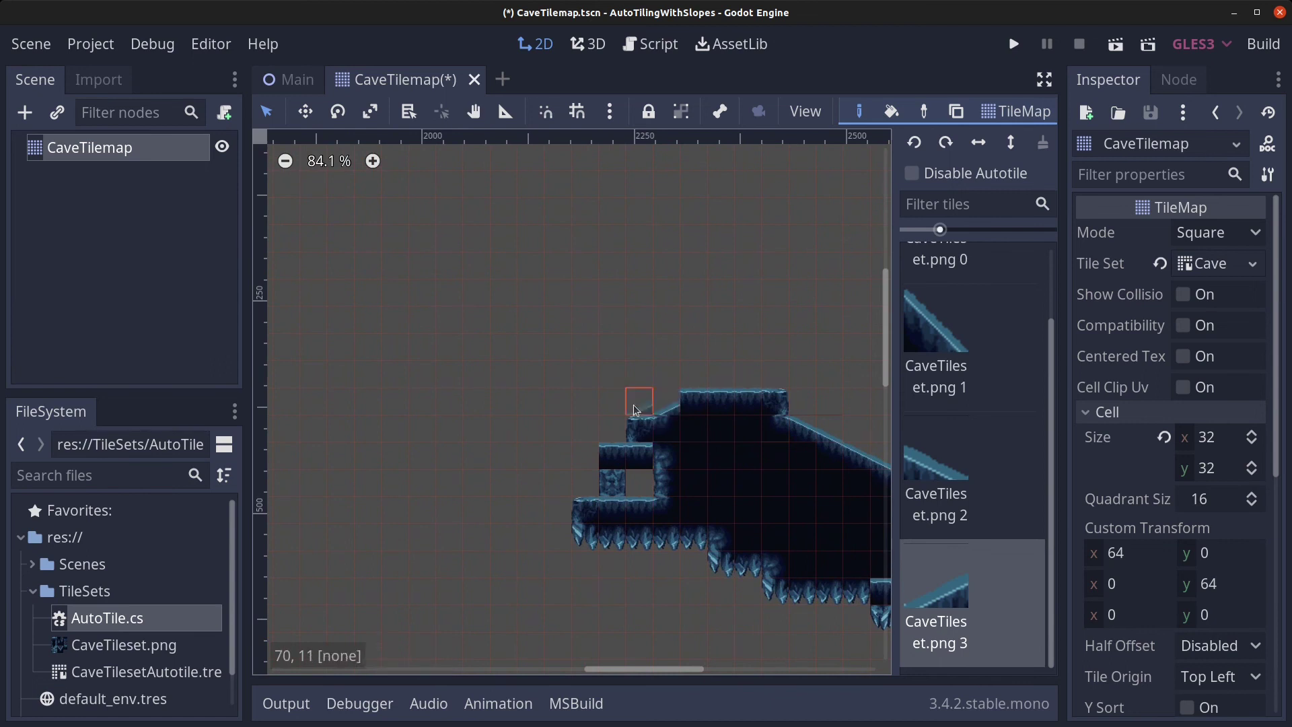
{"action": "left_click", "coordinate": [634, 409]}
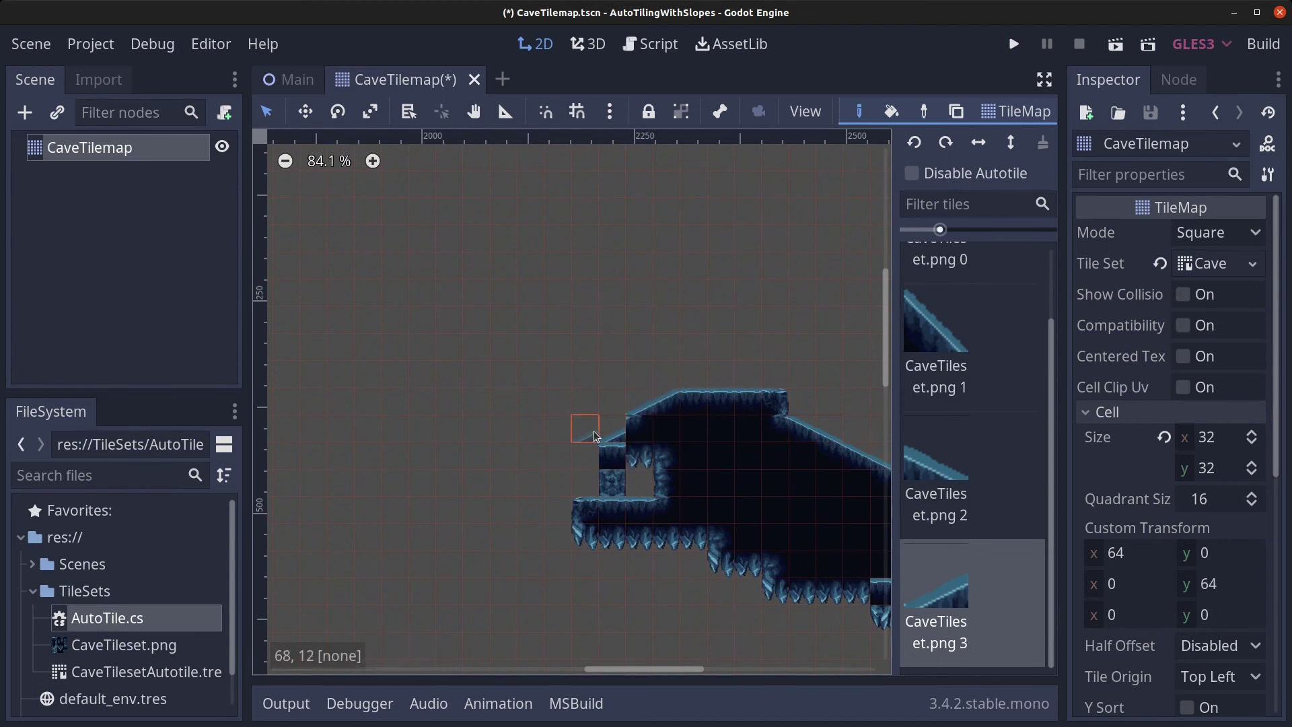
{"action": "left_click", "coordinate": [586, 455]}
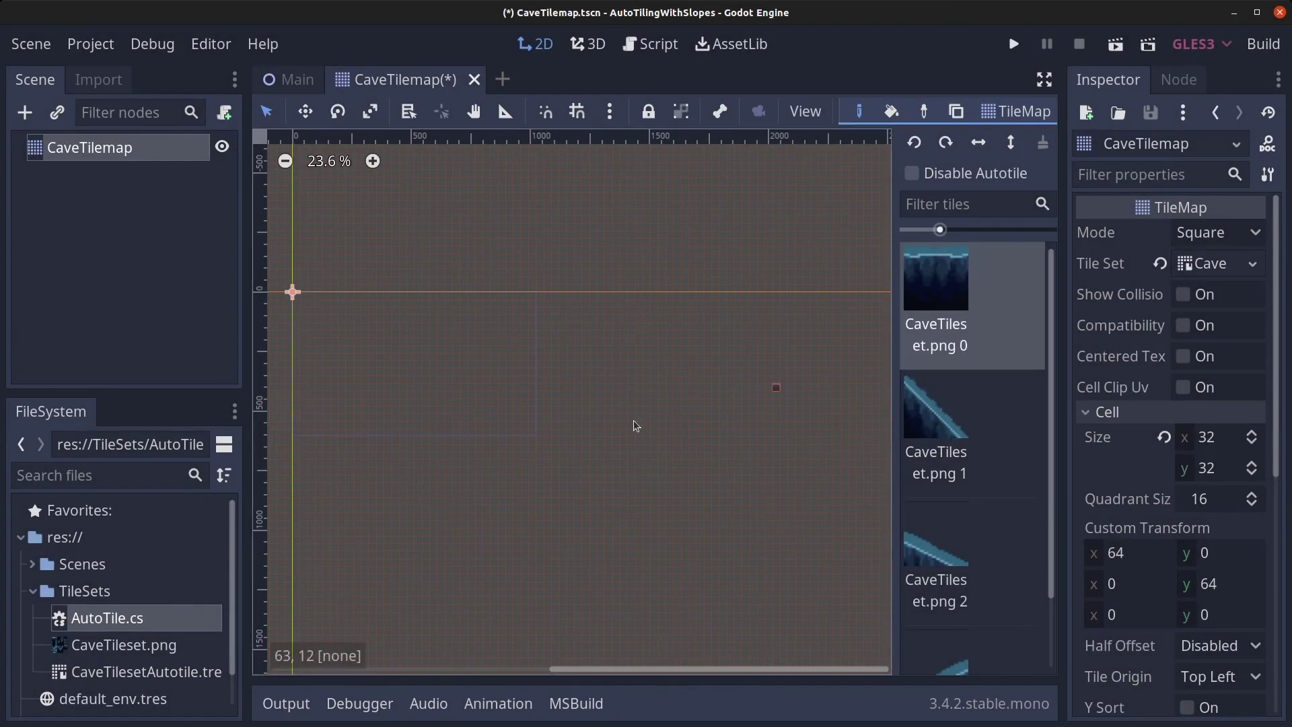
Paint a block of cave rock, shape its edges with the CaveTileset.png 1 slopes, and extend it rightward.
{"action": "left_click_drag", "start_coordinate": [657, 491], "coordinate": [594, 491]}
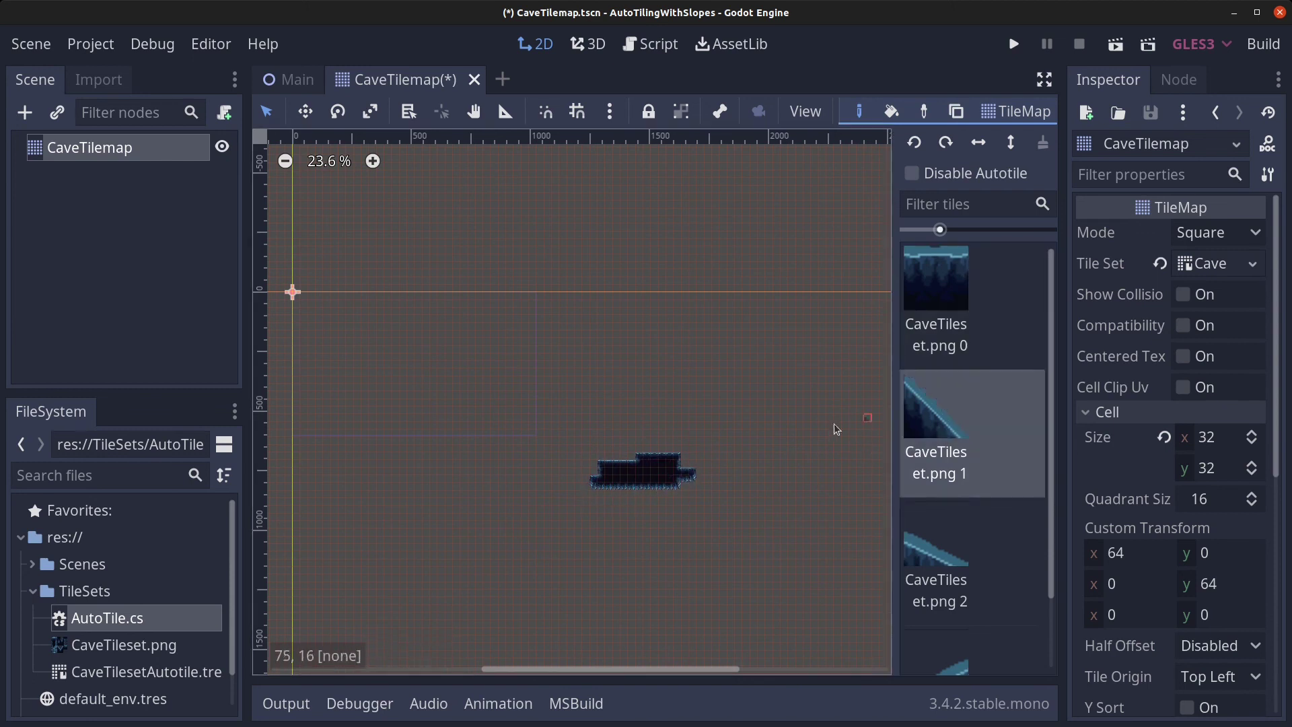
{"action": "key", "text": "Down"}
{"action": "mouse_move", "coordinate": [651, 459]}
{"action": "left_mouse_down"}
{"action": "mouse_move", "coordinate": [591, 475]}
{"action": "mouse_move", "coordinate": [663, 462]}
{"action": "mouse_move", "coordinate": [706, 489]}
{"action": "mouse_move", "coordinate": [606, 475]}
{"action": "mouse_move", "coordinate": [569, 490]}
{"action": "mouse_move", "coordinate": [600, 485]}
{"action": "mouse_move", "coordinate": [577, 474]}
{"action": "mouse_move", "coordinate": [606, 461]}
{"action": "mouse_move", "coordinate": [591, 454]}
{"action": "mouse_move", "coordinate": [545, 489]}
{"action": "mouse_move", "coordinate": [581, 459]}
{"action": "mouse_move", "coordinate": [575, 495]}
{"action": "mouse_move", "coordinate": [560, 484]}
{"action": "mouse_move", "coordinate": [553, 505]}
{"action": "left_mouse_up"}
{"action": "mouse_move", "coordinate": [723, 488]}
{"action": "left_mouse_down"}
{"action": "mouse_move", "coordinate": [716, 474]}
{"action": "mouse_move", "coordinate": [730, 495]}
{"action": "left_mouse_up"}
{"action": "mouse_move", "coordinate": [605, 490]}
{"action": "left_mouse_down"}
{"action": "mouse_move", "coordinate": [736, 471]}
{"action": "mouse_move", "coordinate": [735, 485]}
{"action": "mouse_move", "coordinate": [752, 470]}
{"action": "mouse_move", "coordinate": [741, 476]}
{"action": "mouse_move", "coordinate": [754, 502]}
{"action": "left_mouse_up"}
{"action": "scroll", "coordinate": [706, 492], "scroll_direction": "up", "scroll_amount": 3}
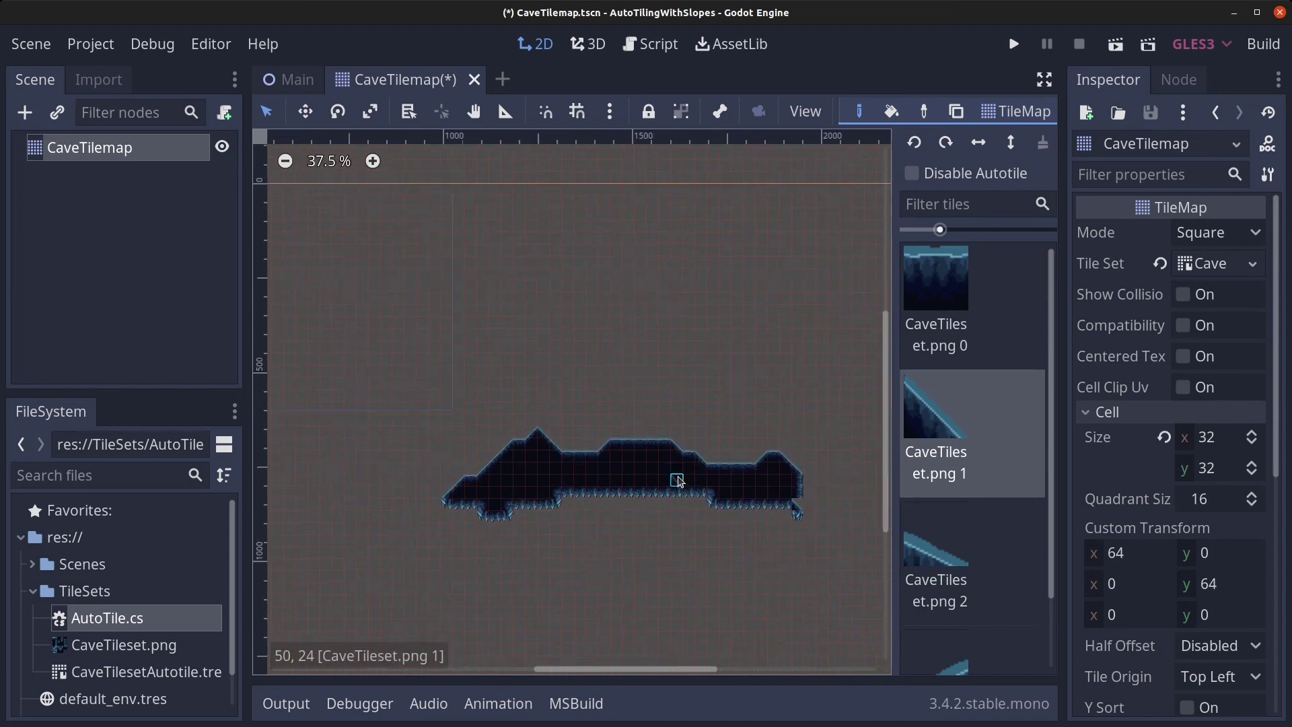
{"action": "scroll", "coordinate": [673, 482], "scroll_direction": "up", "scroll_amount": 2}
{"action": "scroll", "coordinate": [676, 483], "scroll_direction": "up", "scroll_amount": 3}
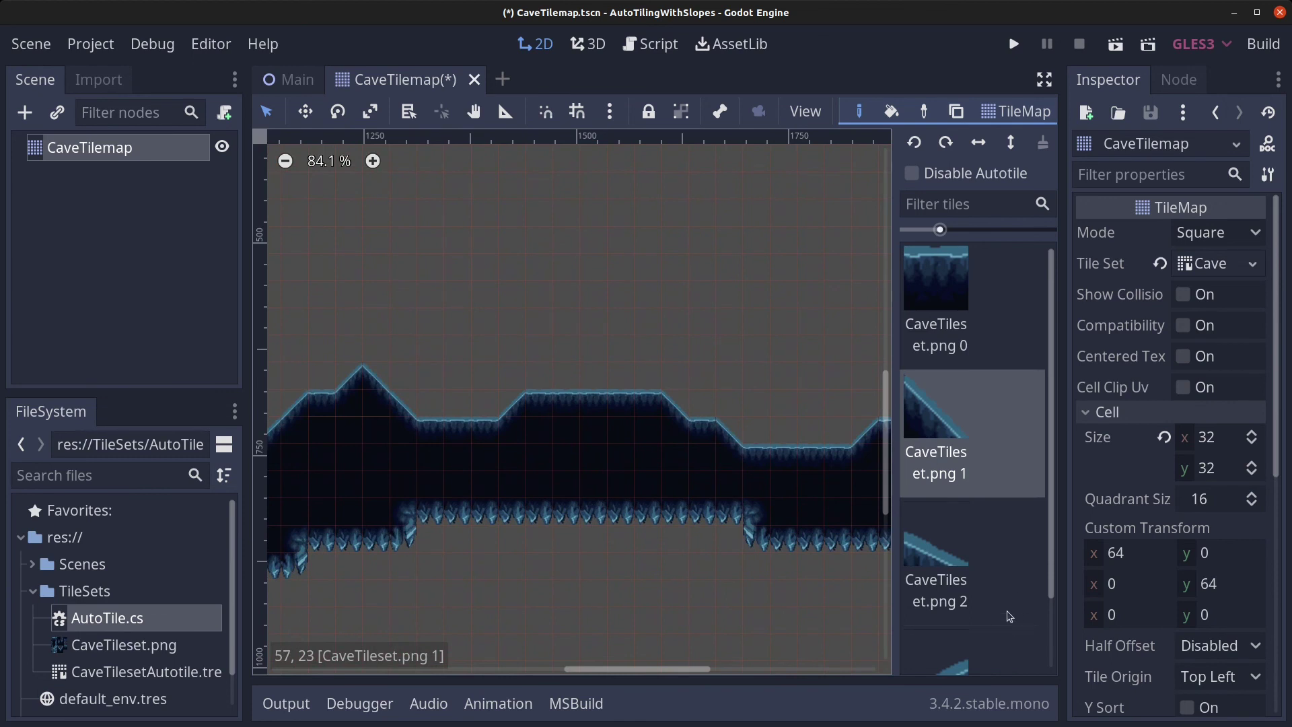
Smooth the slope at cell 51,21 with CaveTileset.png 2 and extend the gentle slope right.
{"action": "left_click", "coordinate": [947, 558]}
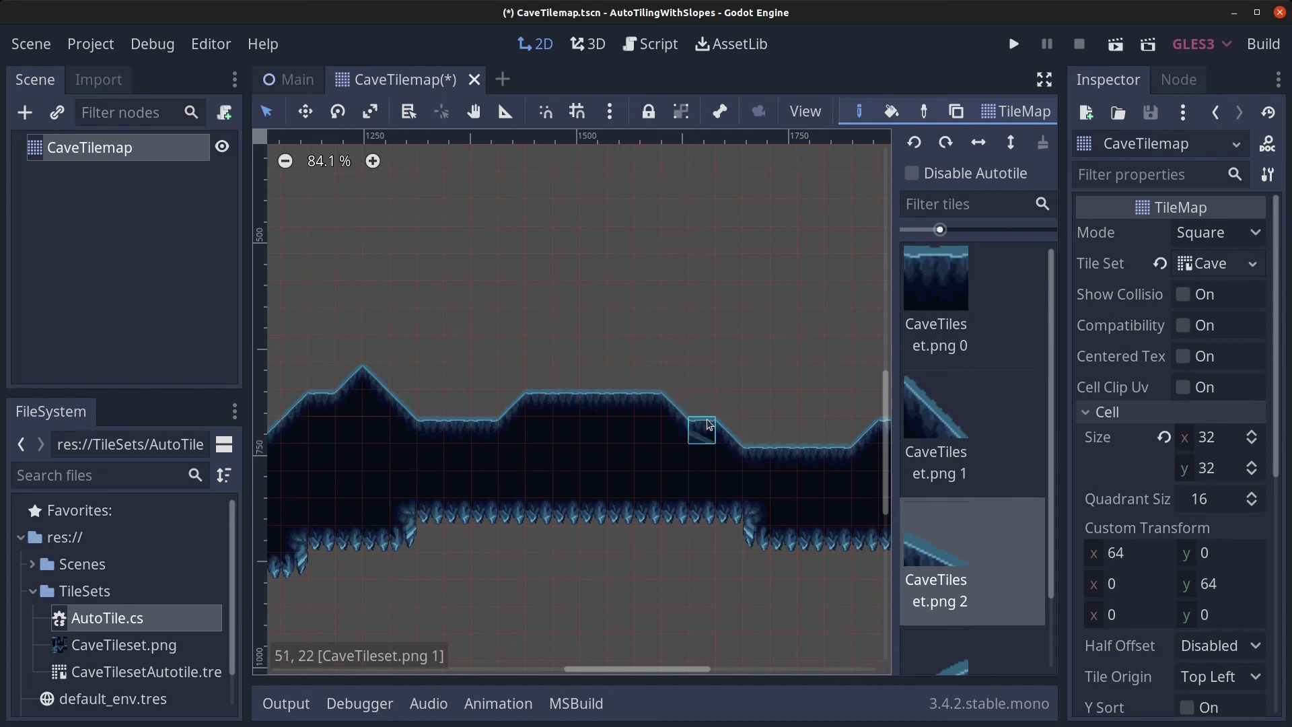
{"action": "left_click", "coordinate": [685, 403]}
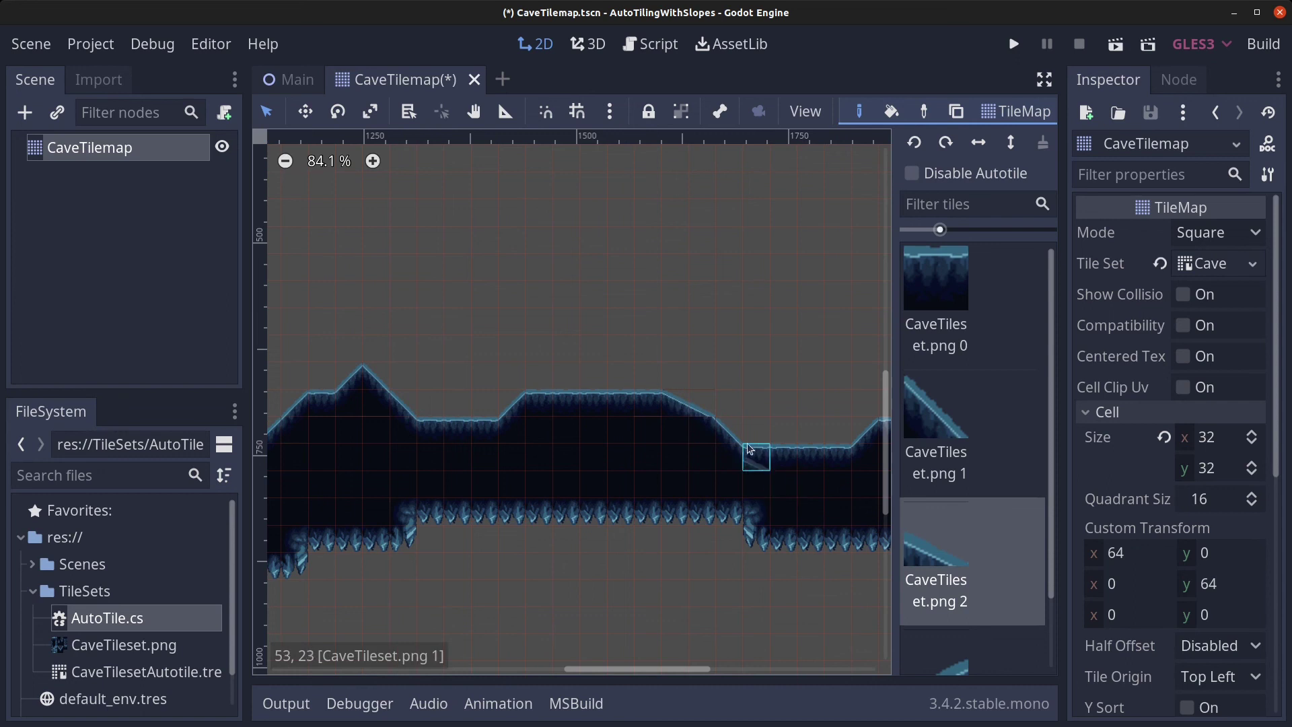
{"action": "left_click", "coordinate": [729, 428]}
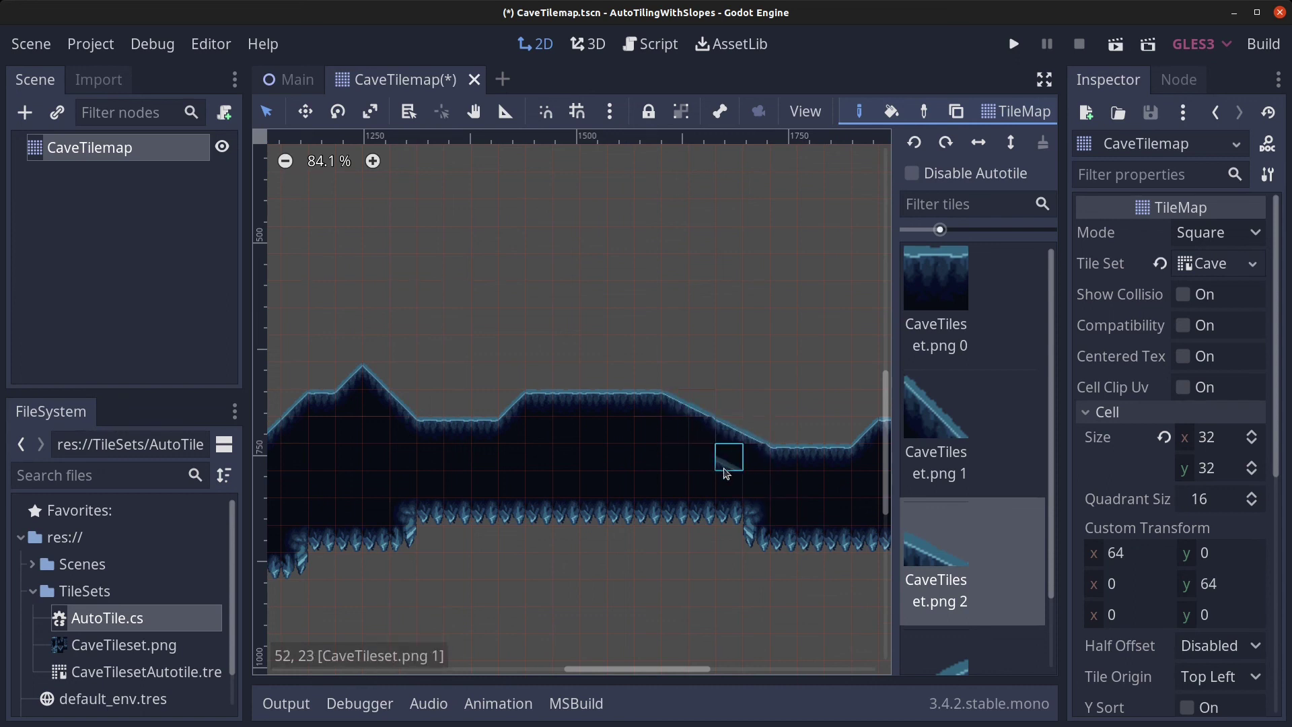
{"action": "scroll", "coordinate": [723, 472], "scroll_direction": "up", "scroll_amount": 1}
{"action": "scroll", "coordinate": [700, 458], "scroll_direction": "up", "scroll_amount": 2}
{"action": "scroll", "coordinate": [699, 396], "scroll_direction": "up", "scroll_amount": 1}
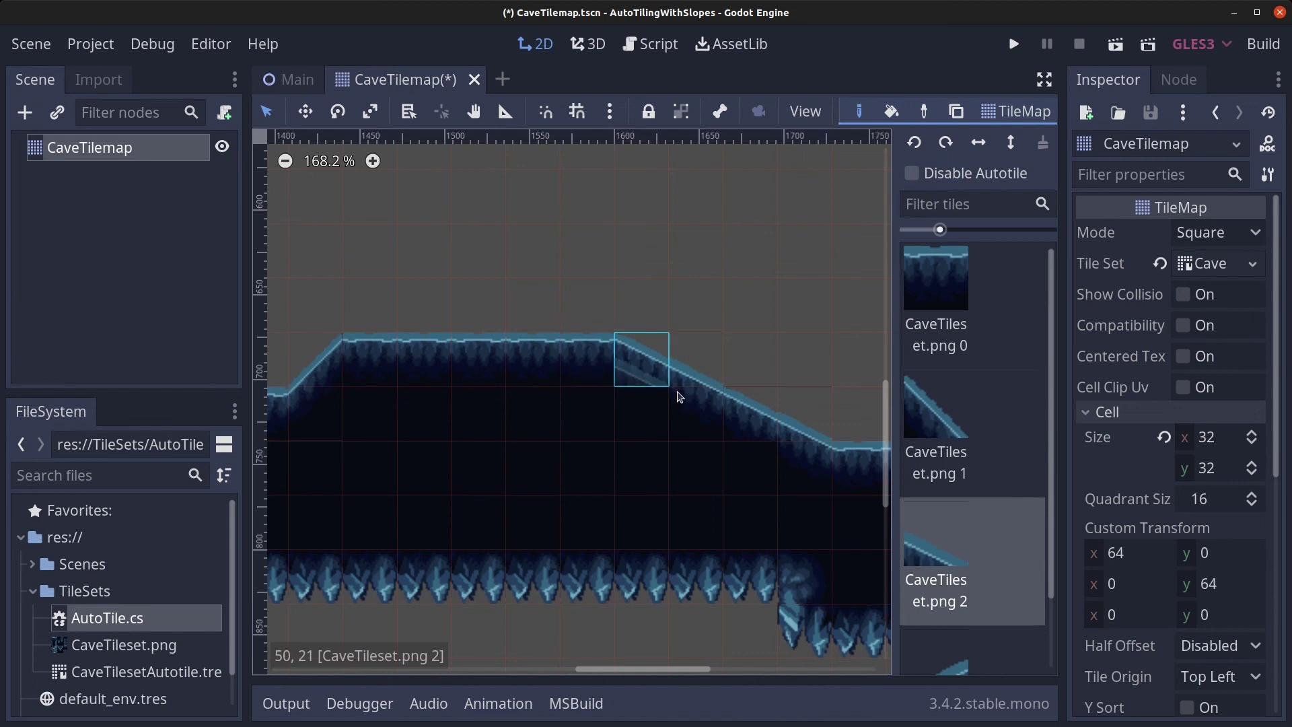
{"action": "scroll", "coordinate": [634, 370], "scroll_direction": "down", "scroll_amount": 2}
{"action": "scroll", "coordinate": [693, 364], "scroll_direction": "down", "scroll_amount": 1}
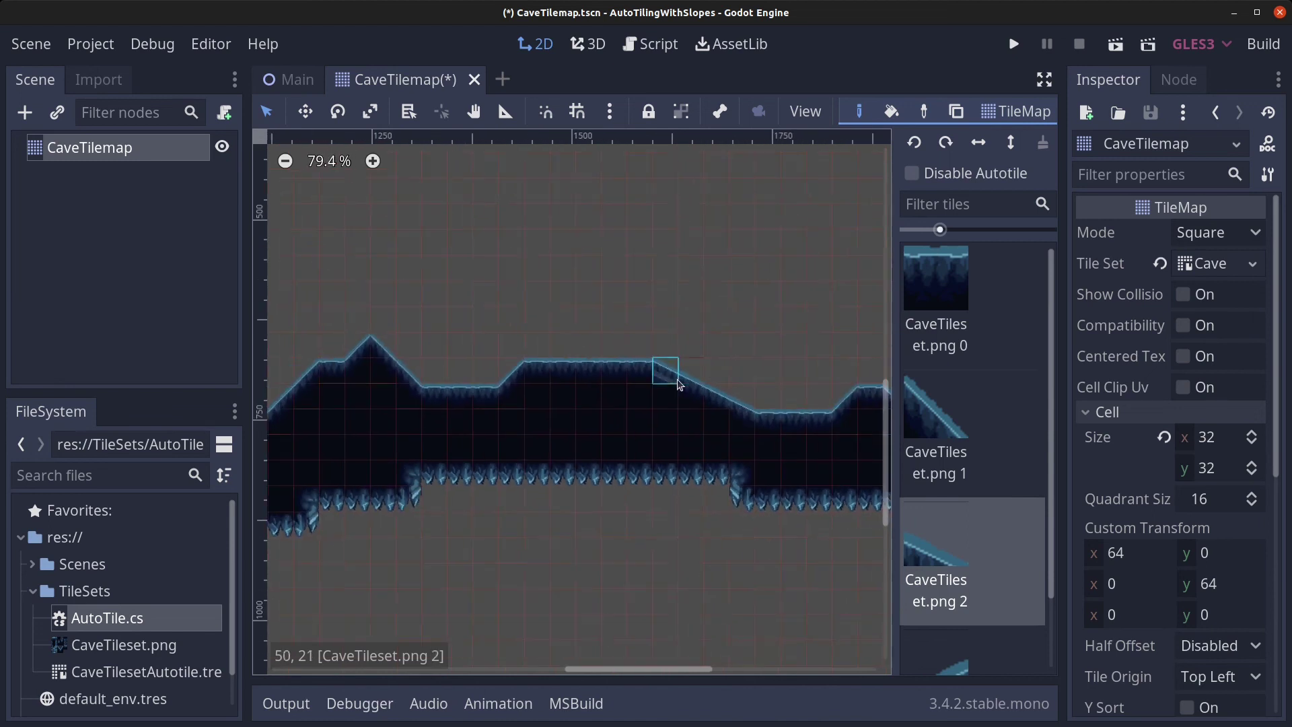
{"action": "scroll", "coordinate": [669, 370], "scroll_direction": "down", "scroll_amount": 1}
{"action": "scroll", "coordinate": [627, 386], "scroll_direction": "up", "scroll_amount": 1}
Shape the left hillside with CaveTileset.png 3 shallow slopes around cell 34,22 and fill the wall below.
{"action": "middle_click_drag", "start_coordinate": [433, 389], "coordinate": [770, 394]}
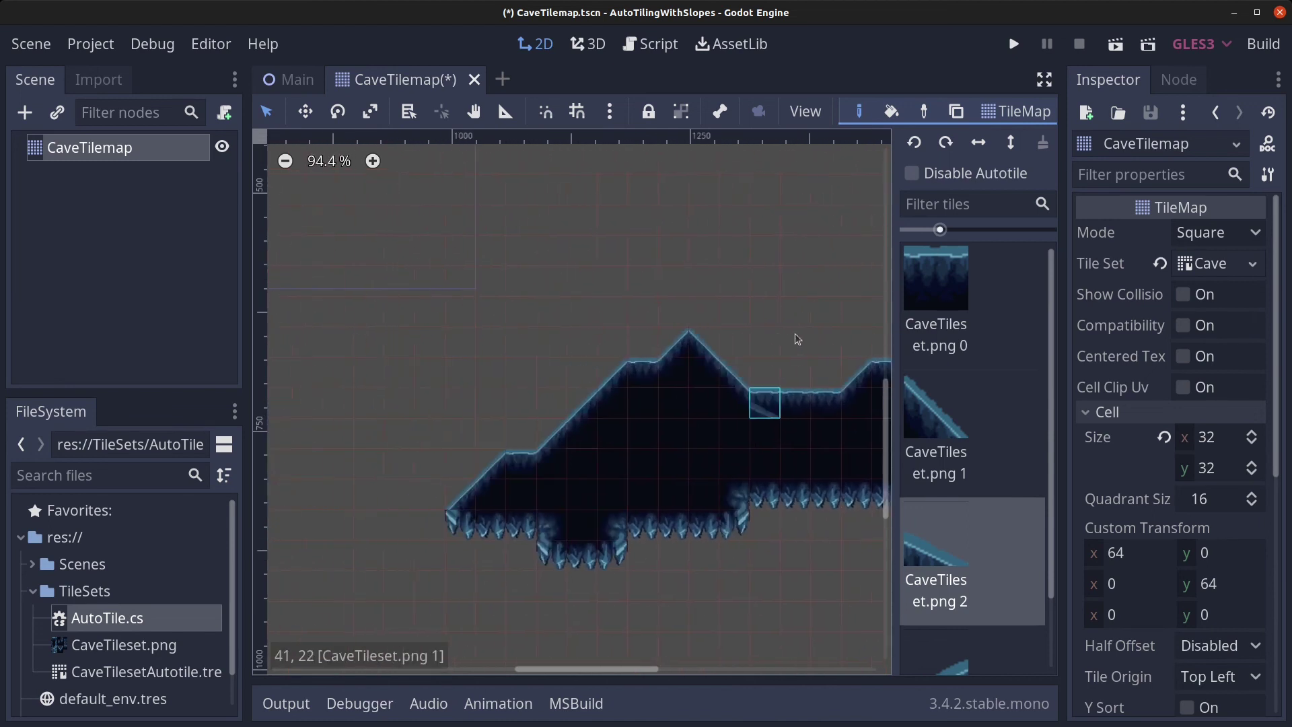
{"action": "scroll", "coordinate": [966, 600], "scroll_direction": "down", "scroll_amount": 1}
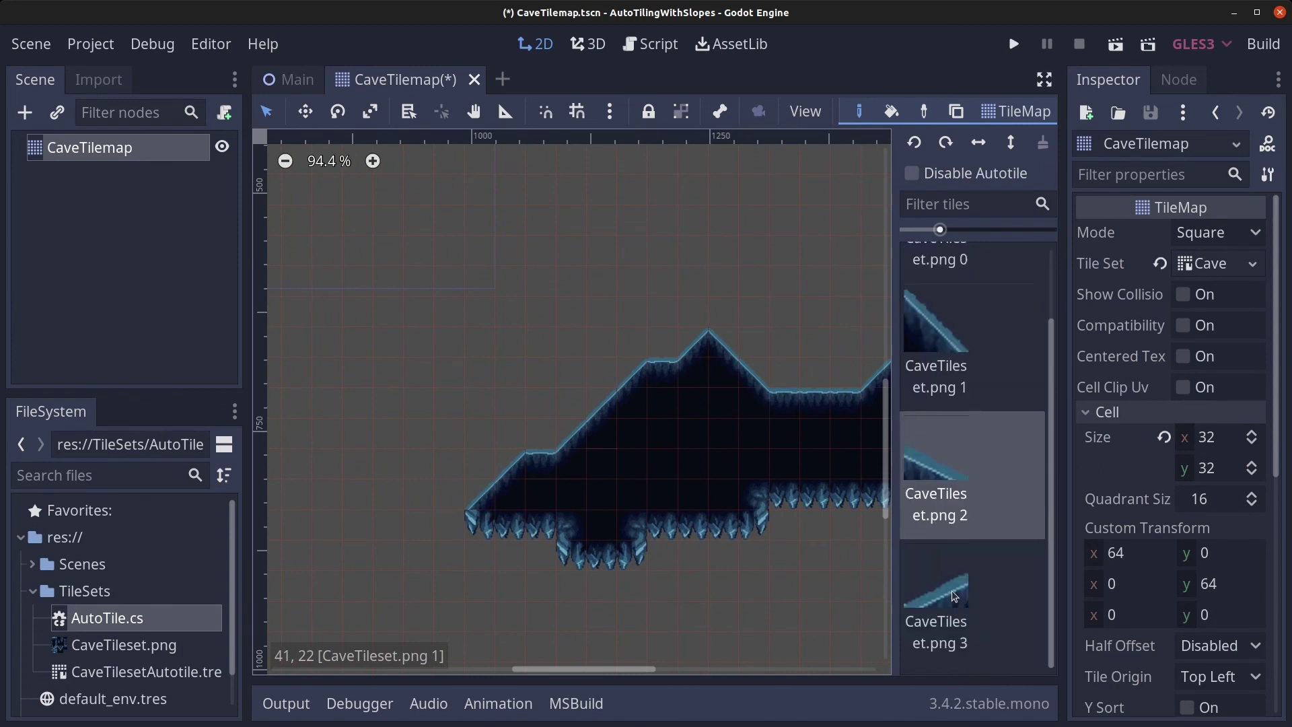
{"action": "left_click", "coordinate": [939, 636]}
{"action": "left_click", "coordinate": [630, 371]}
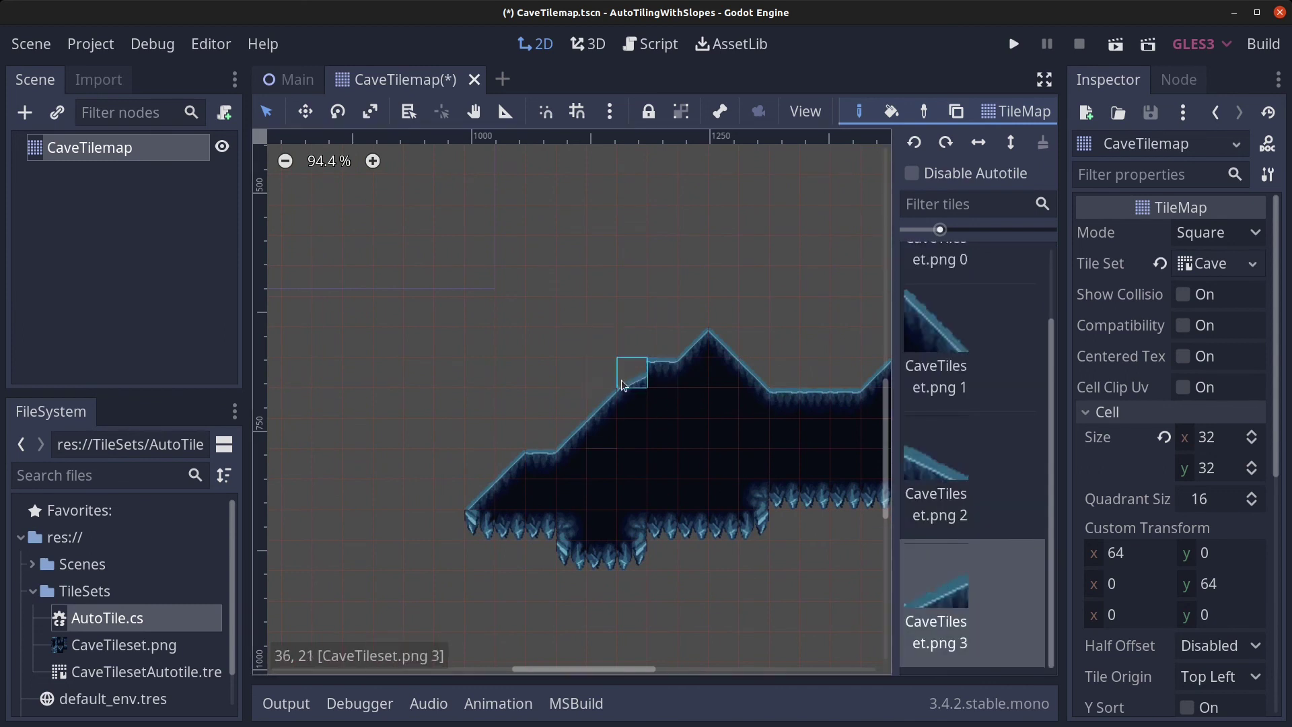
{"action": "left_click", "coordinate": [601, 408]}
{"action": "right_click", "coordinate": [601, 371]}
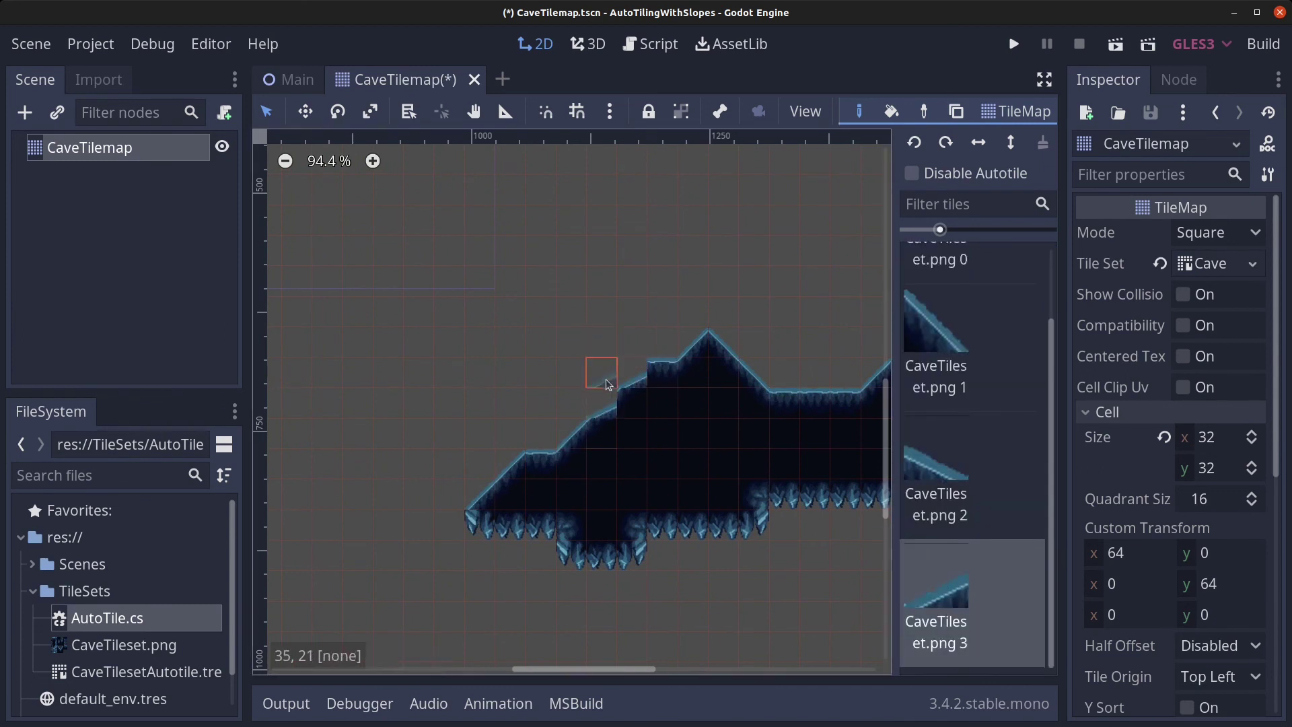
{"action": "left_click", "coordinate": [600, 402]}
{"action": "right_click", "coordinate": [580, 416]}
{"action": "left_click", "coordinate": [571, 412]}
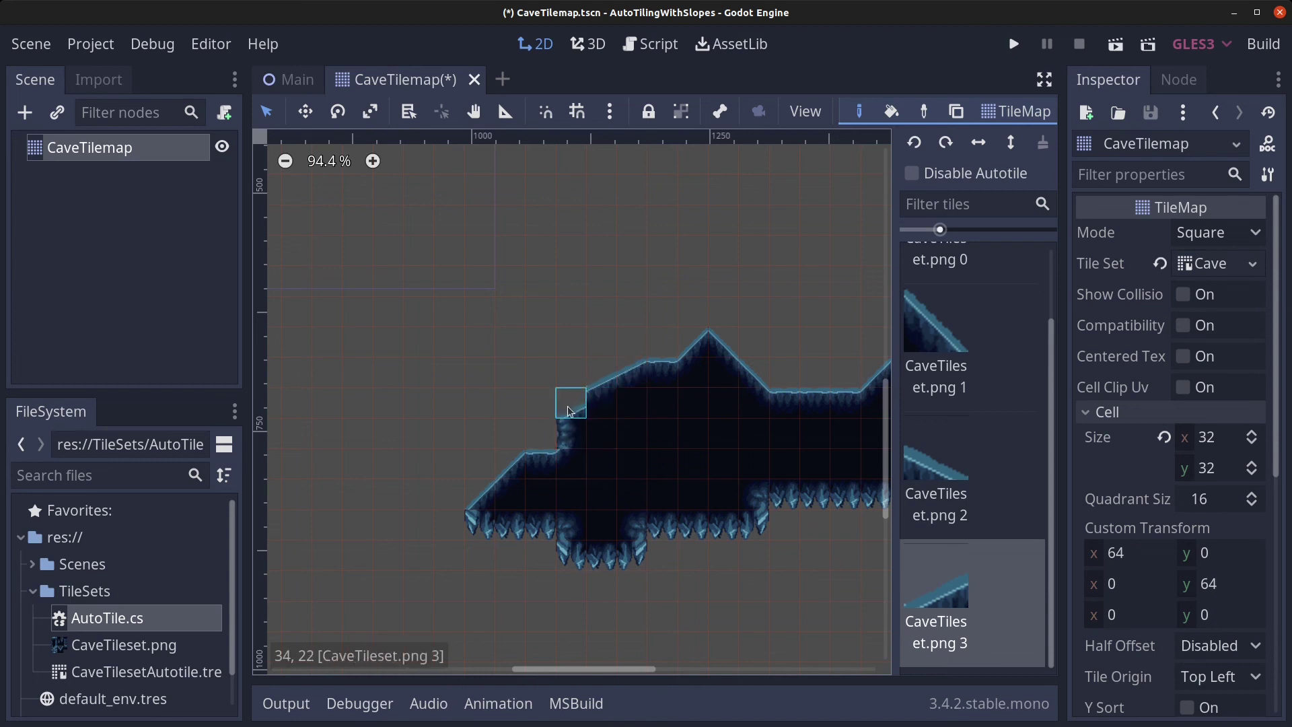
{"action": "left_click", "coordinate": [543, 431]}
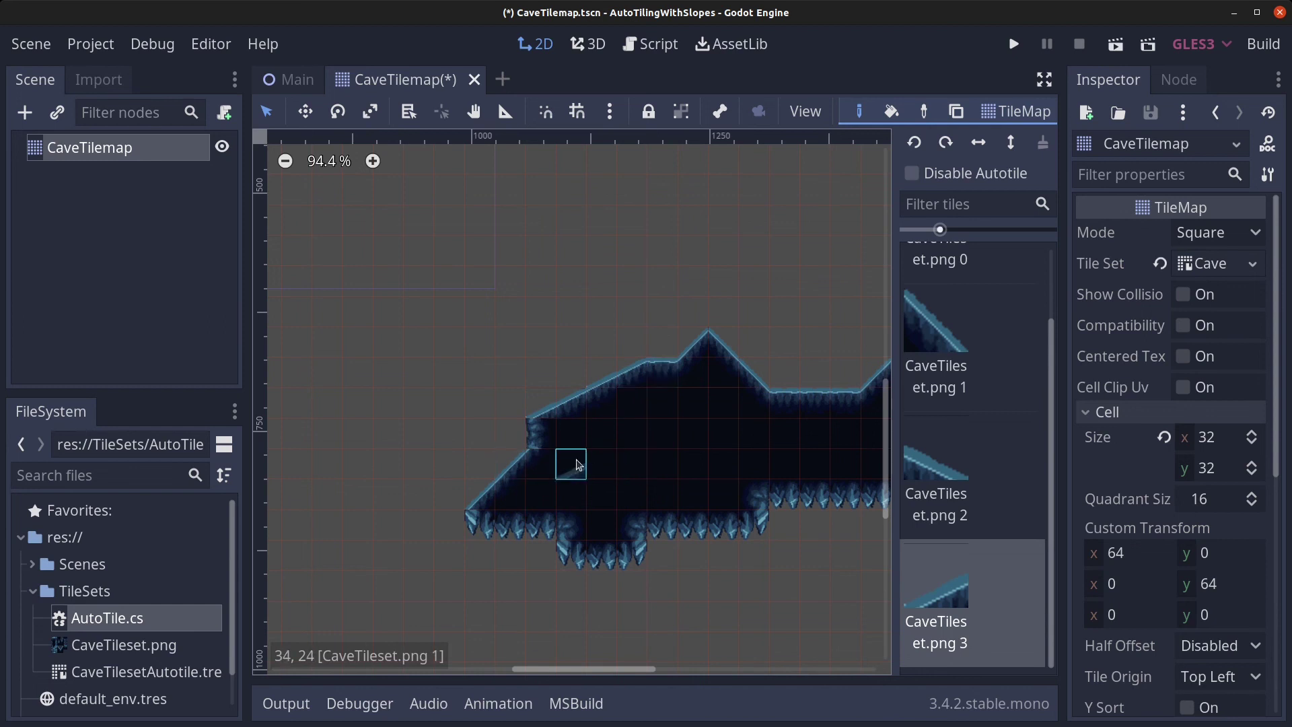
{"action": "scroll", "coordinate": [731, 515], "scroll_direction": "down", "scroll_amount": 3}
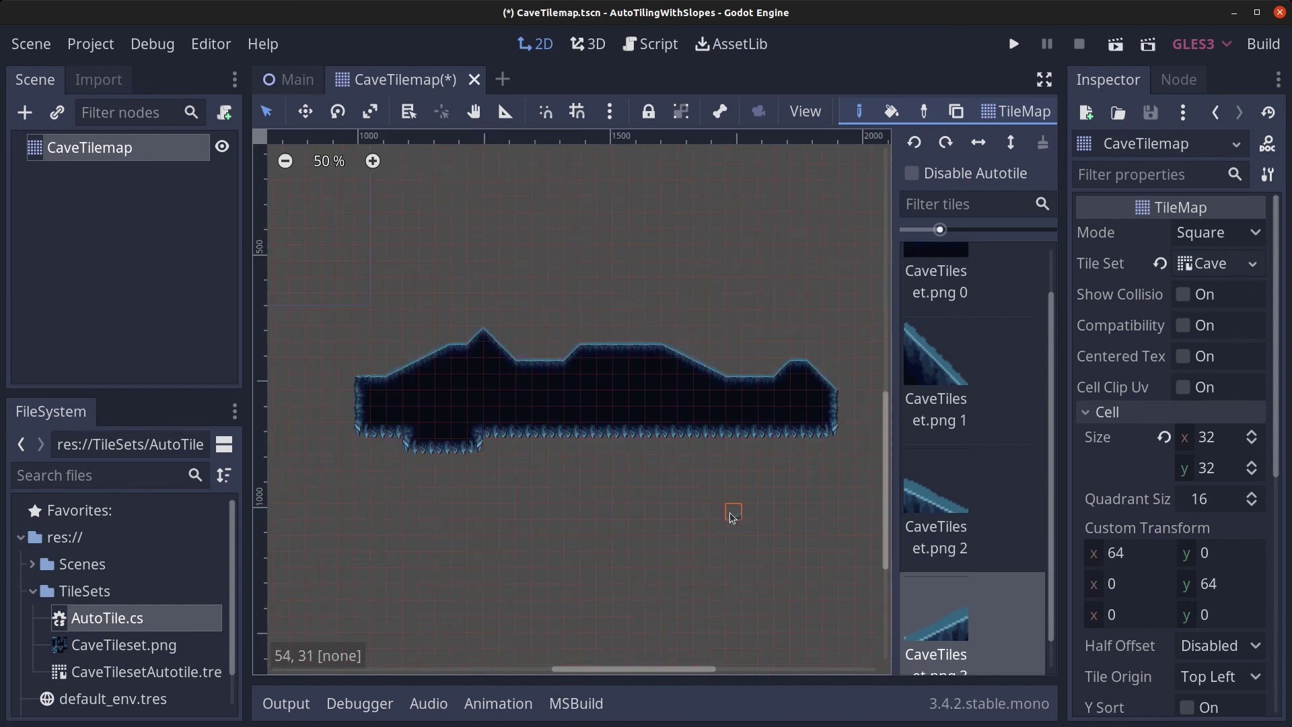